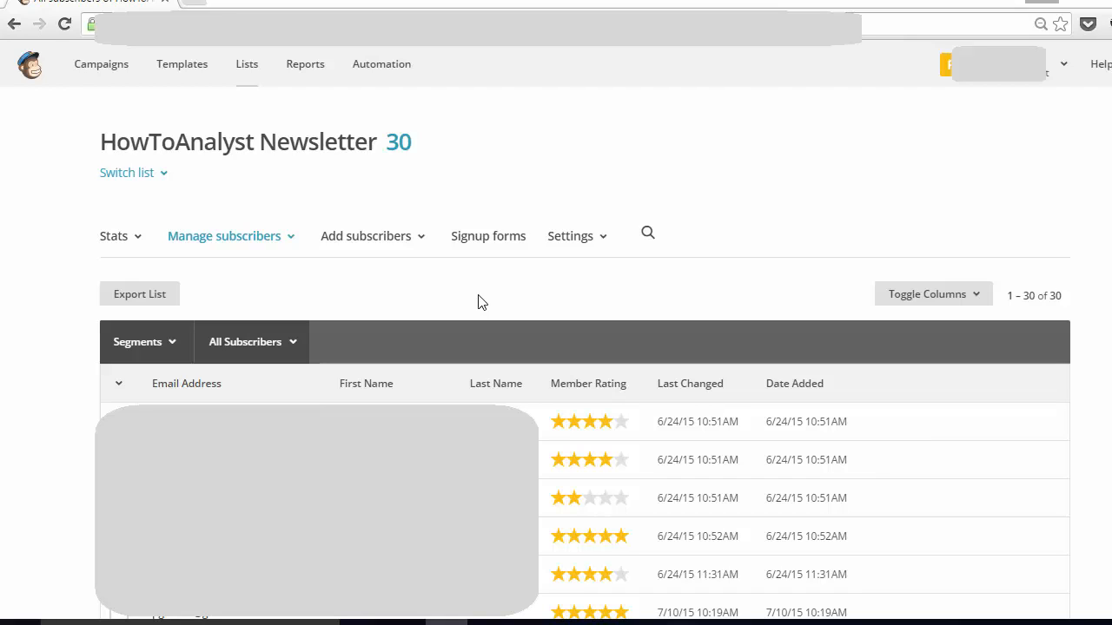
- Export the HowToAnalyst Newsletter subscriber list and check the export notice
left_click(156, 296)
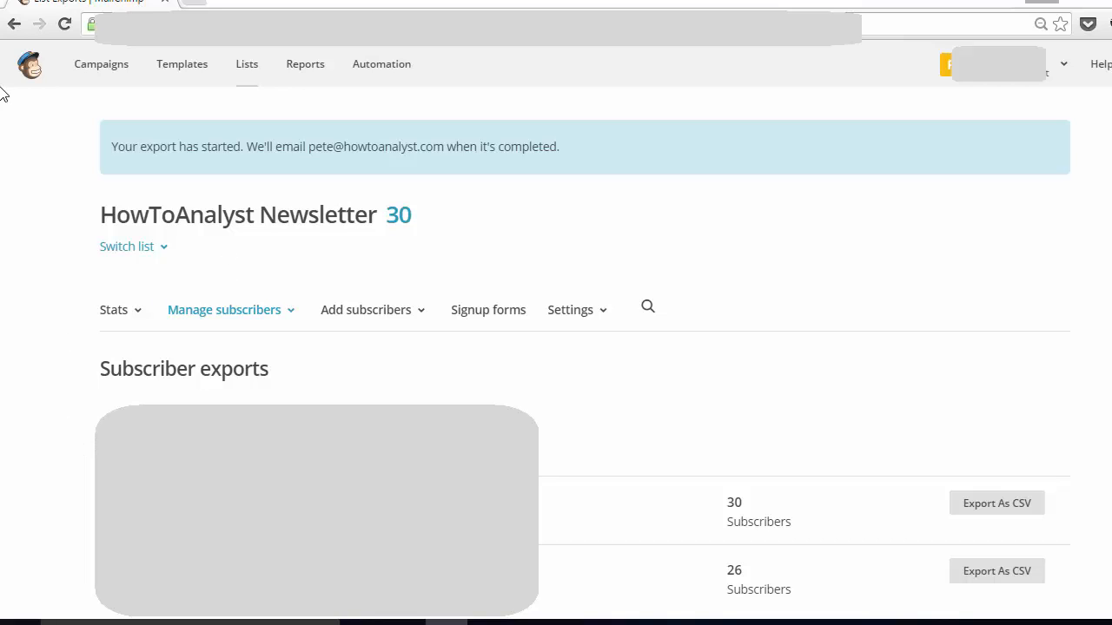
triple_click(239, 145)
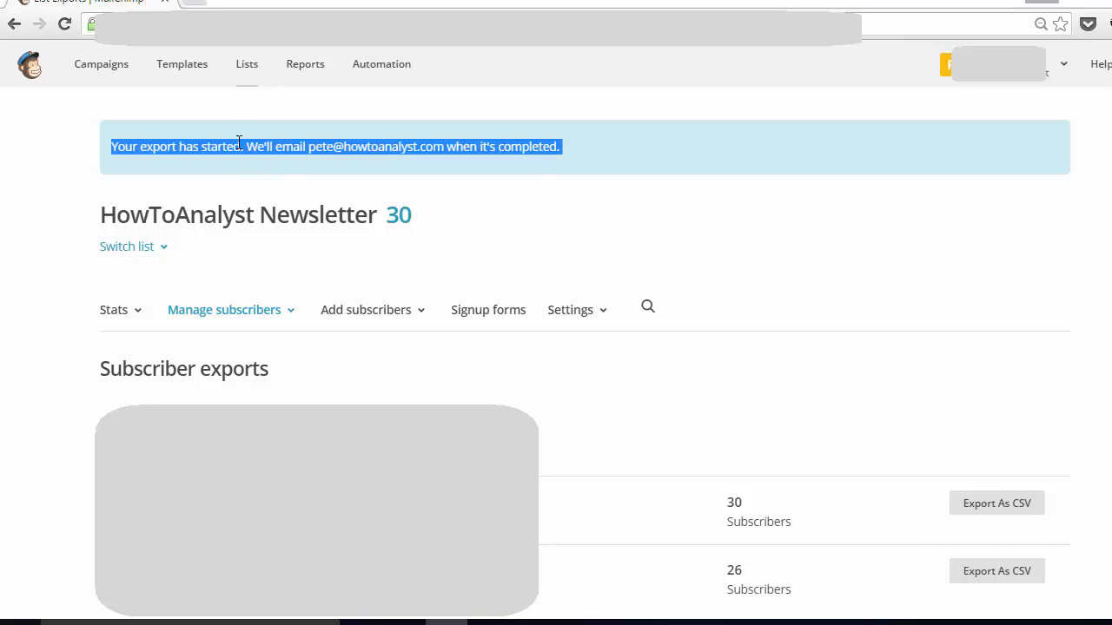
left_click(239, 145)
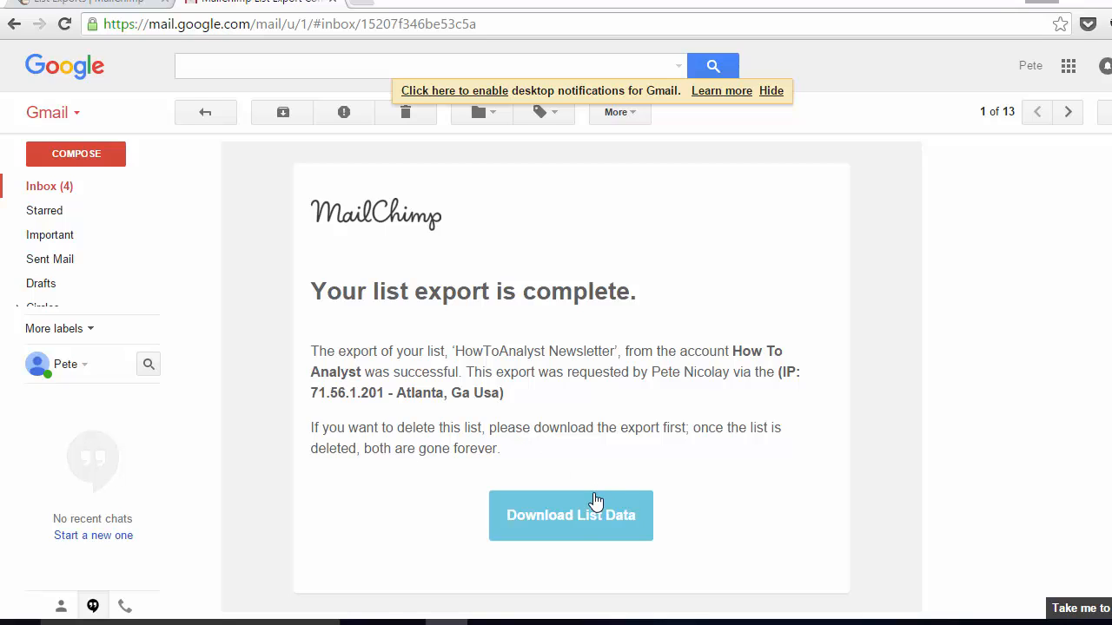
- In Gmail, download the list data from the MailChimp export email and open the members_export CSV inside the zip
left_click(587, 516)
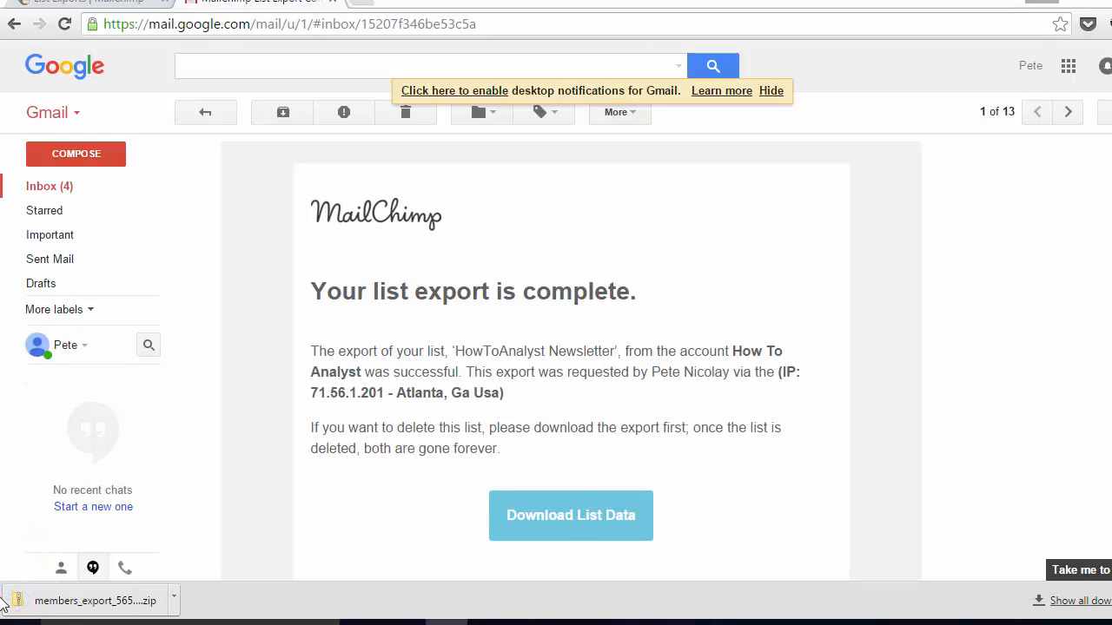
left_click(24, 606)
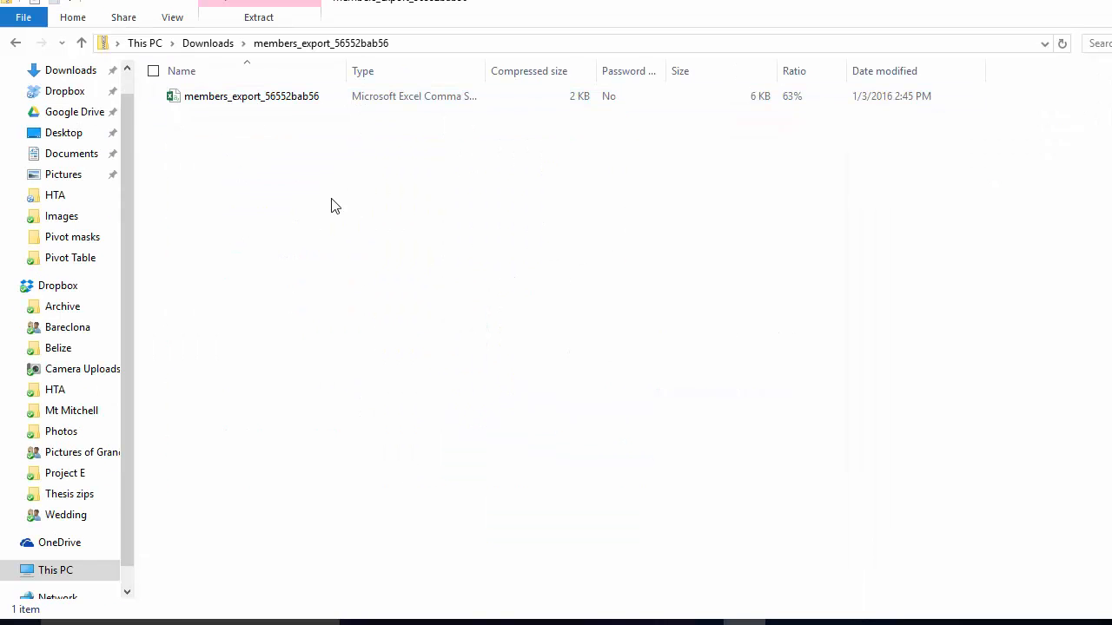
double_click(314, 101)
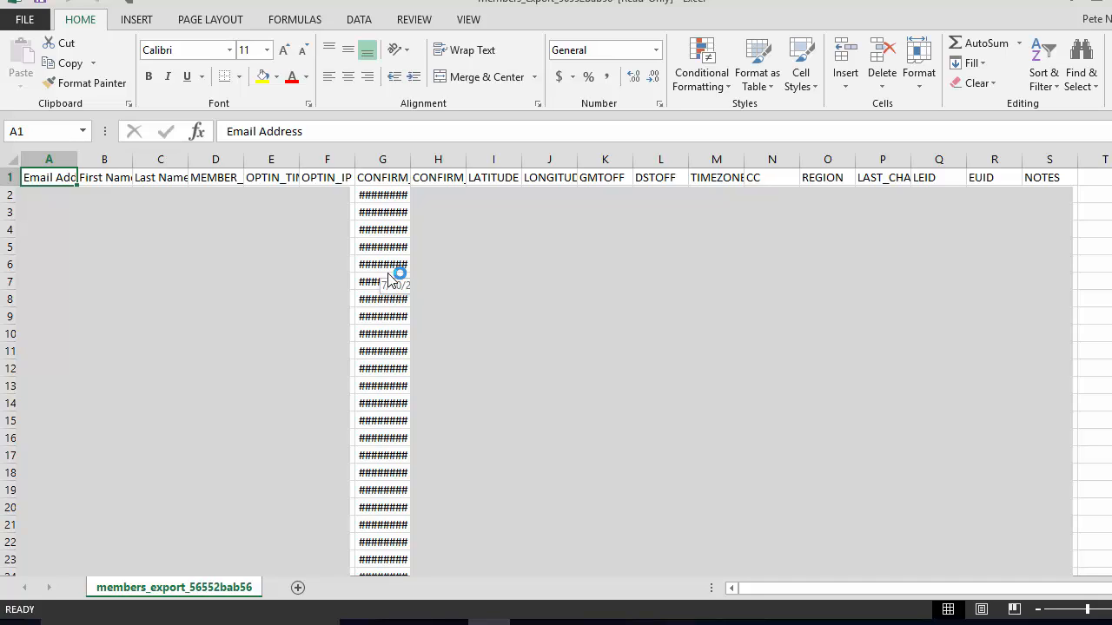
- Start saving a copy of the exported file in the Dropbox folder HTA > Articles > Subscribers Jan-17
key("alt+f")
key("a")
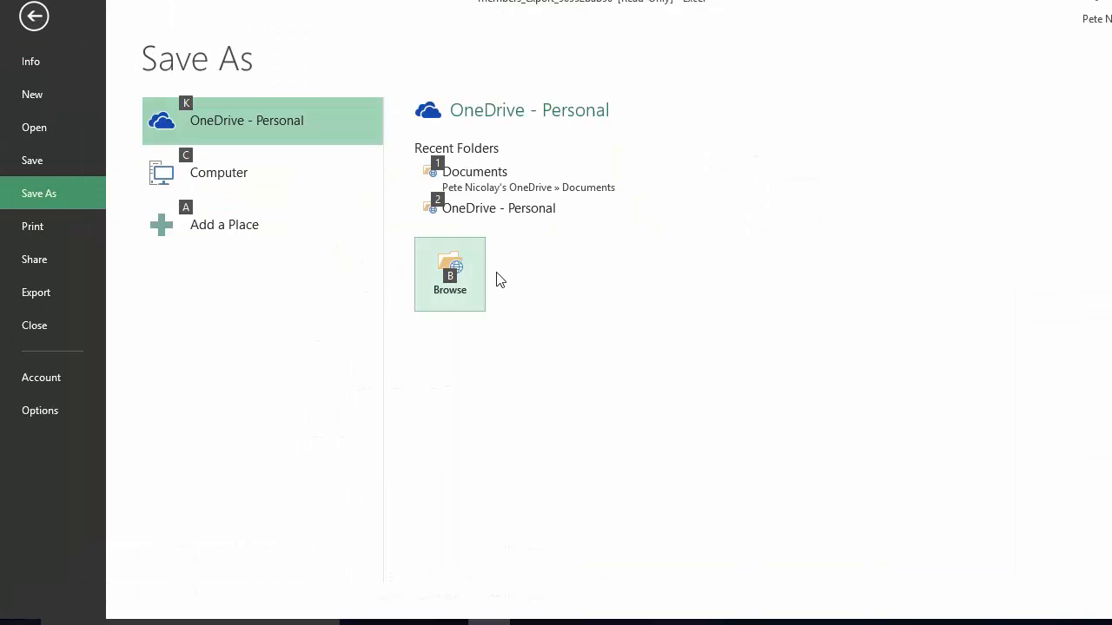
left_click(468, 276)
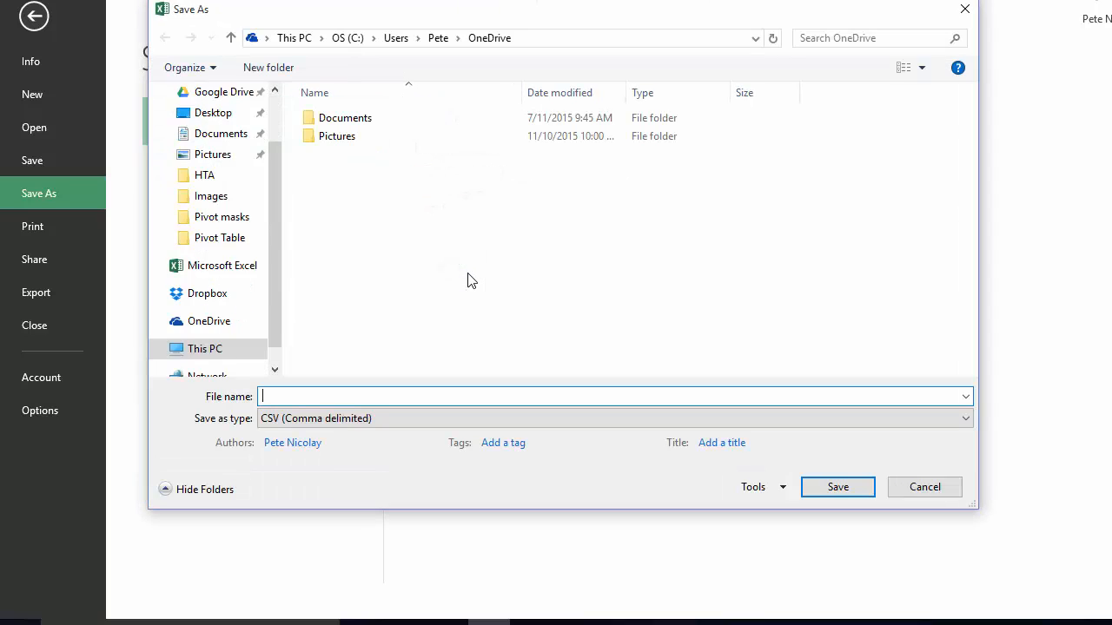
left_click(205, 177)
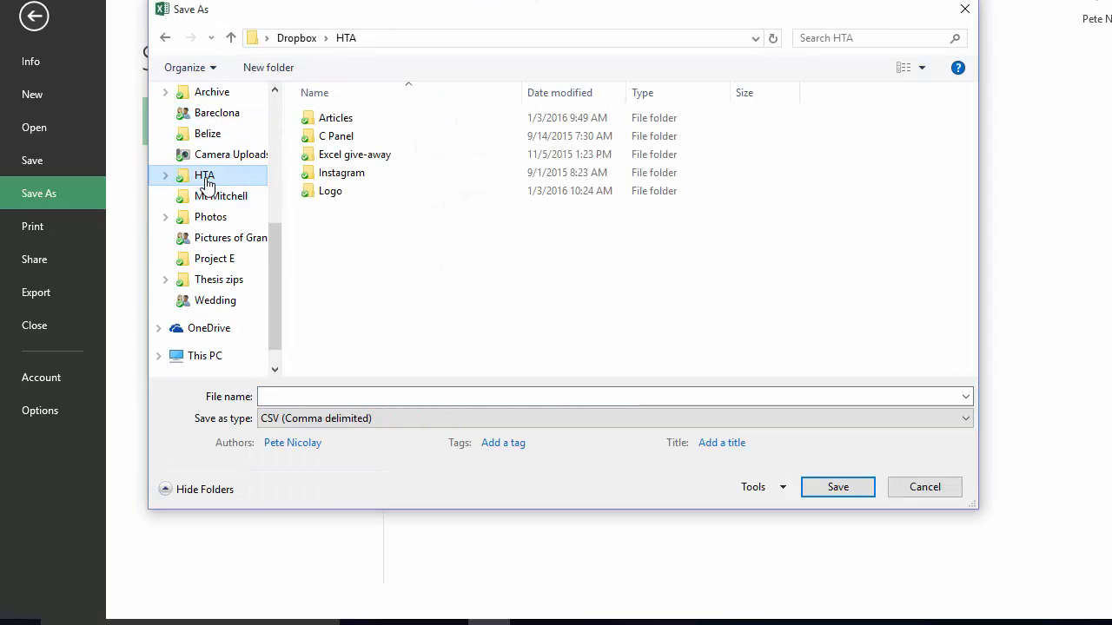
double_click(362, 118)
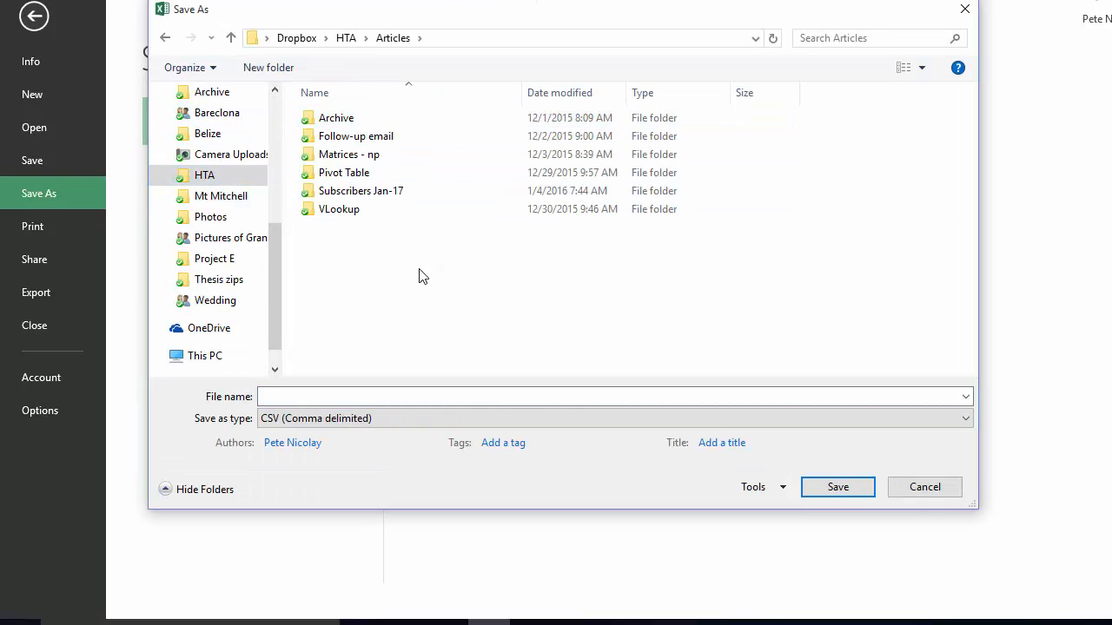
left_click(363, 123)
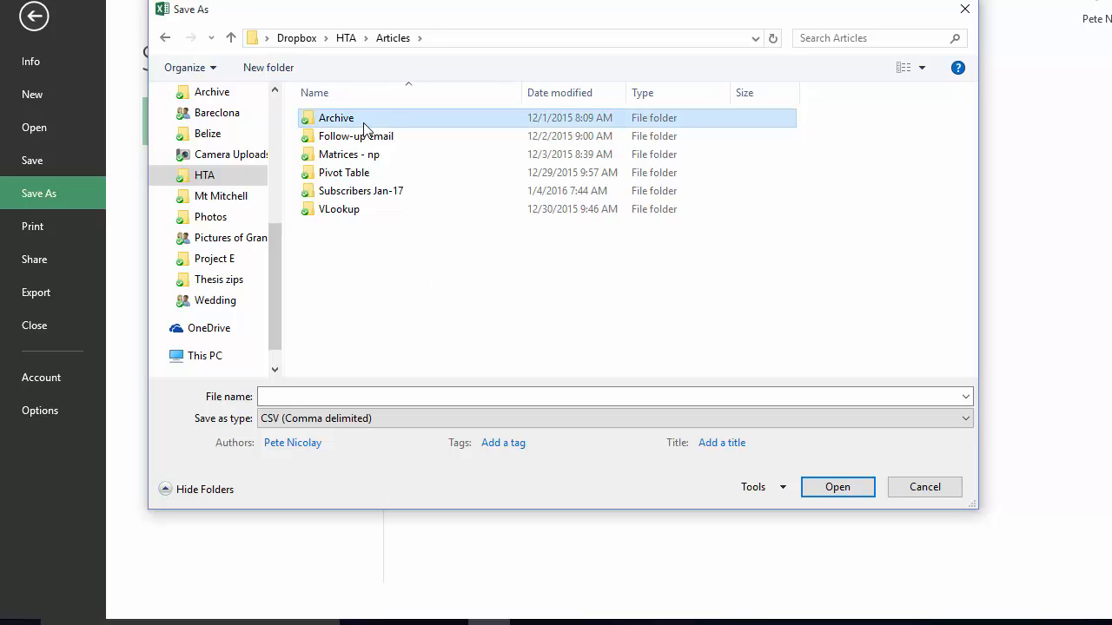
double_click(363, 193)
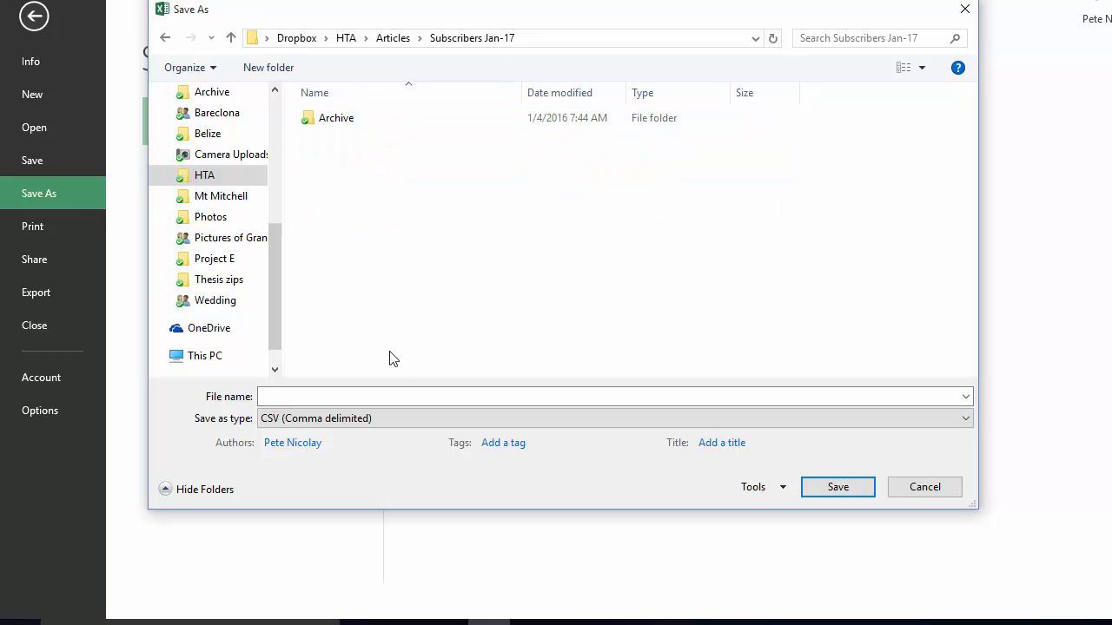
- Name the file "Mailchimp analysis" and save it as an Excel Workbook
type("M")
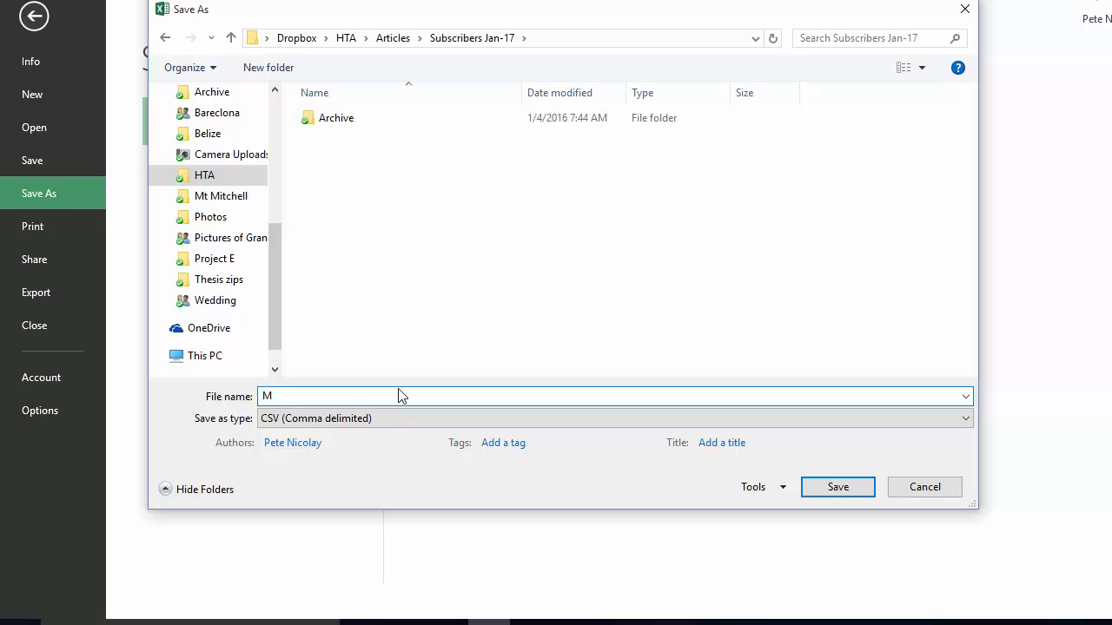
key("BackSpace")
type("Mailchim")
key("BackSpace")
type("mp analysis")
left_click(393, 420)
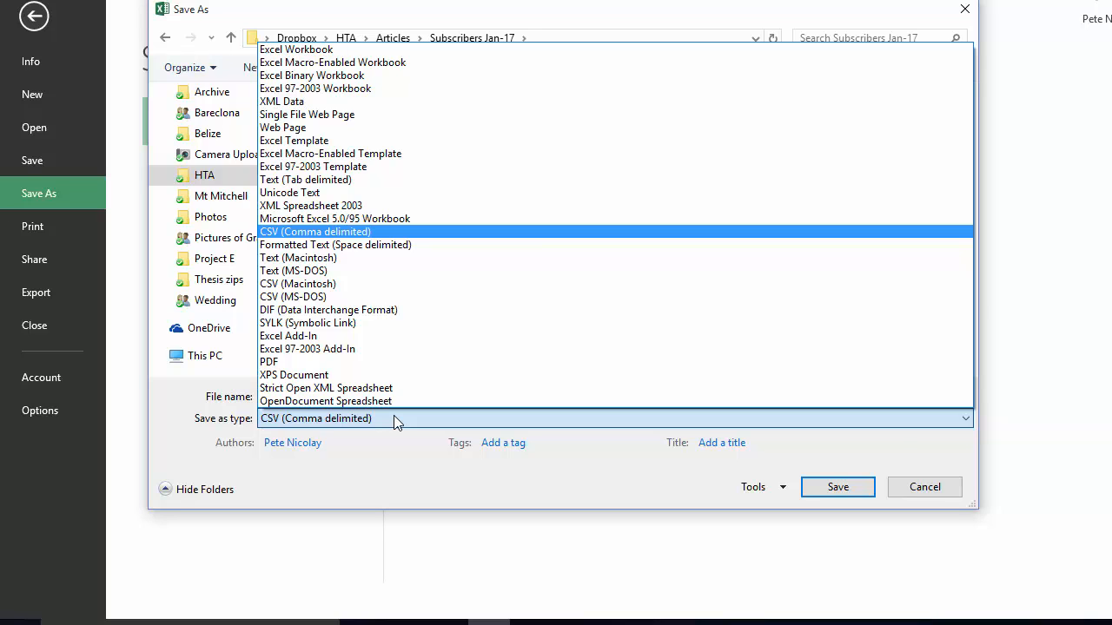
left_click(393, 419)
left_click(394, 418)
left_click(297, 48)
left_click(846, 511)
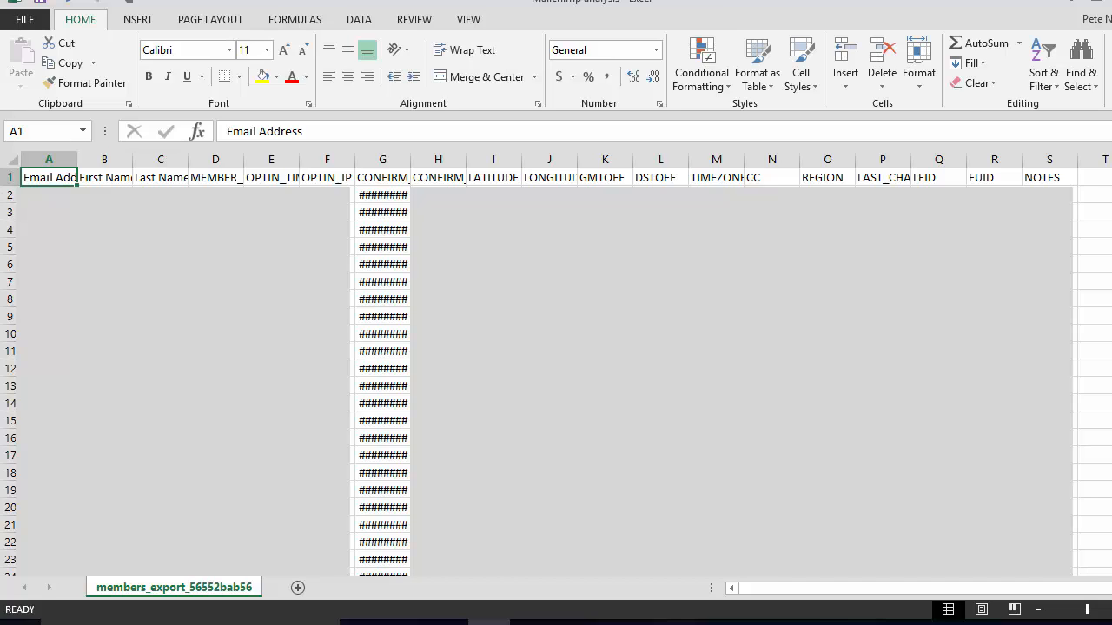
- Freeze the panes below the header row, at cell A2
left_click_drag(48, 196, 715, 352)
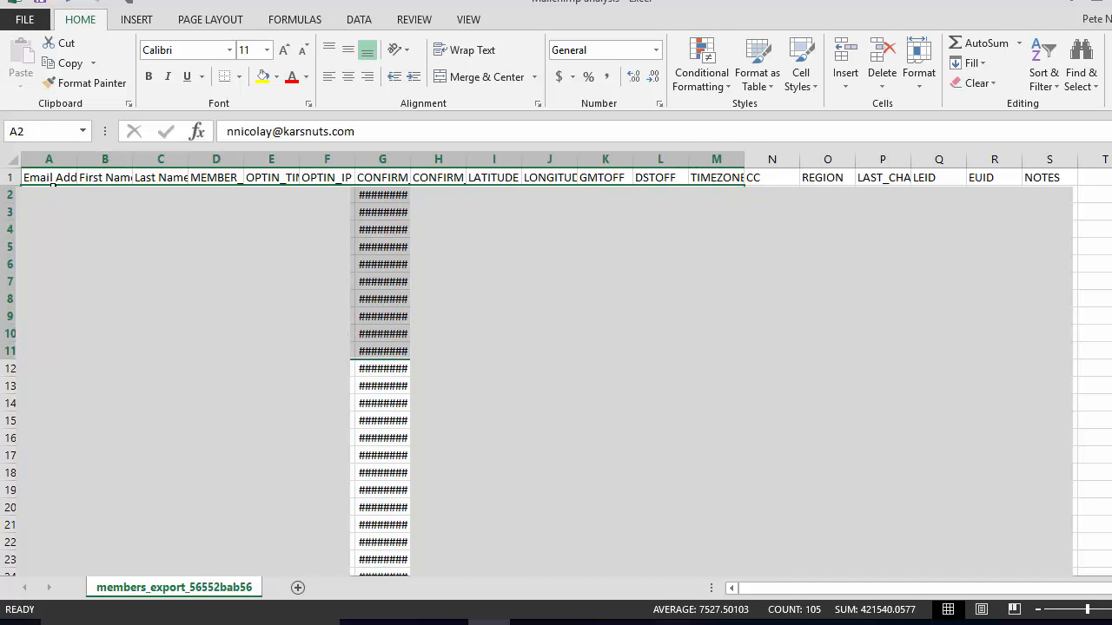
left_click(45, 191)
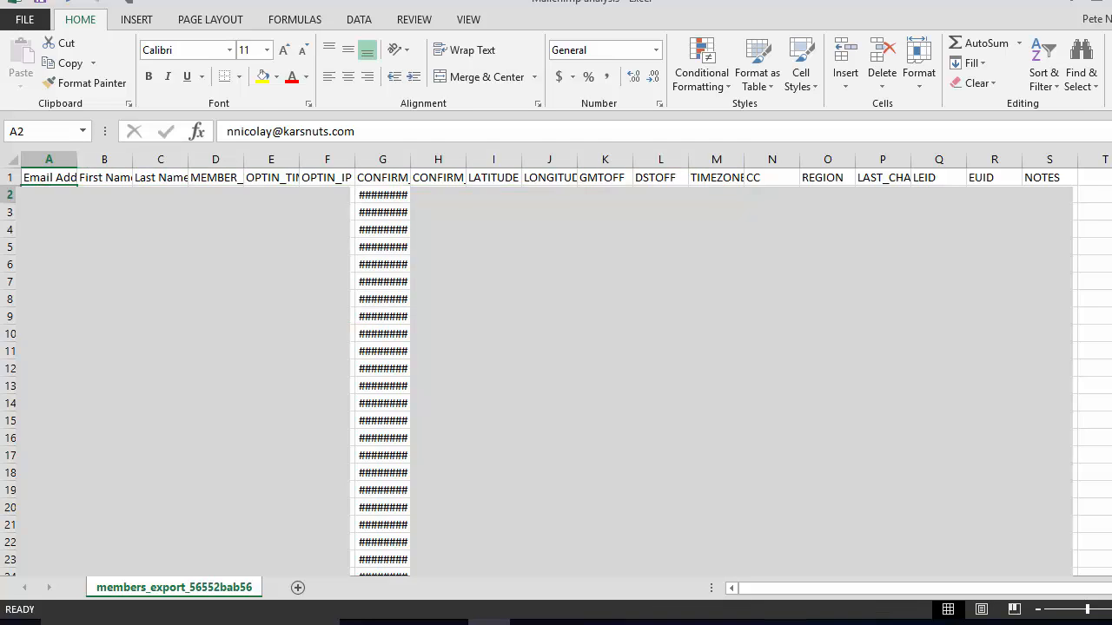
key("alt+w")
key("f")
key("f")
- Autofit the column widths of the whole data range, from the Email Address column to NOTES
key("Up")
key("ctrl+shift+Right")
key("ctrl+shift+Down")
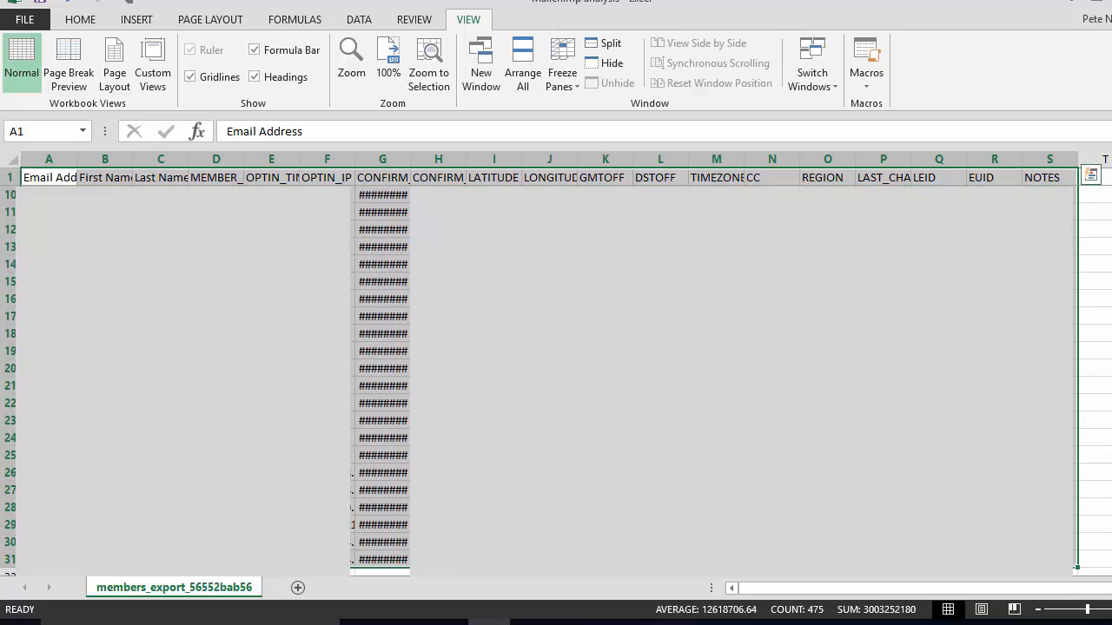
key("alt+o")
key("c")
key("a")
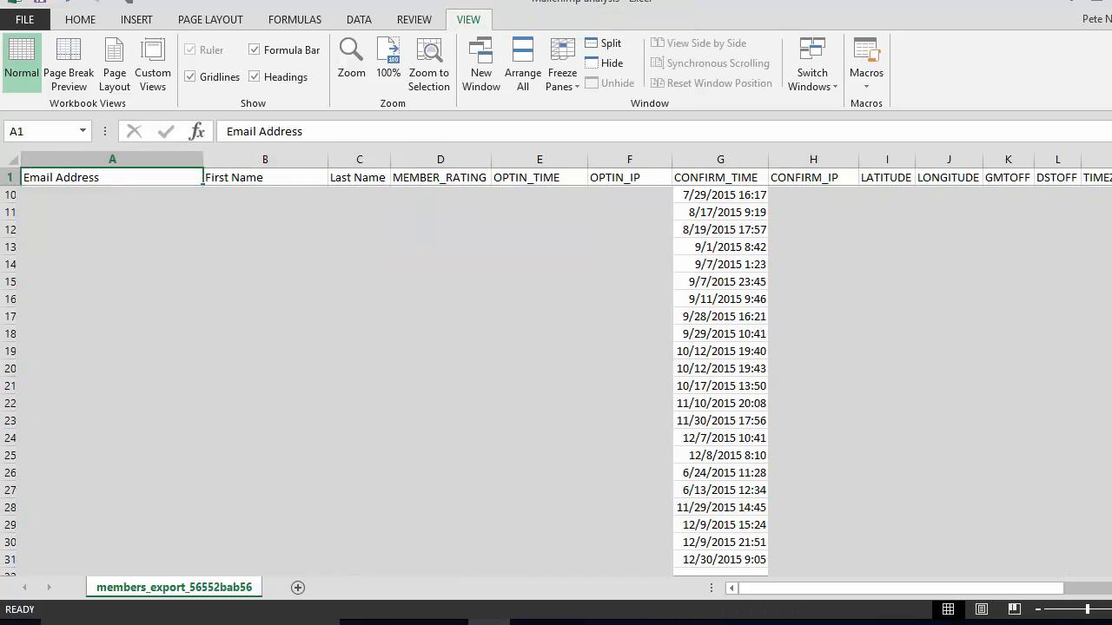
- Review the column headers in row 1 from Email Address across to LAST_CHANGED, returning to cell A1
key("ctrl+Home")
key("Down")
key("Up")
key("Right")
key("Right")
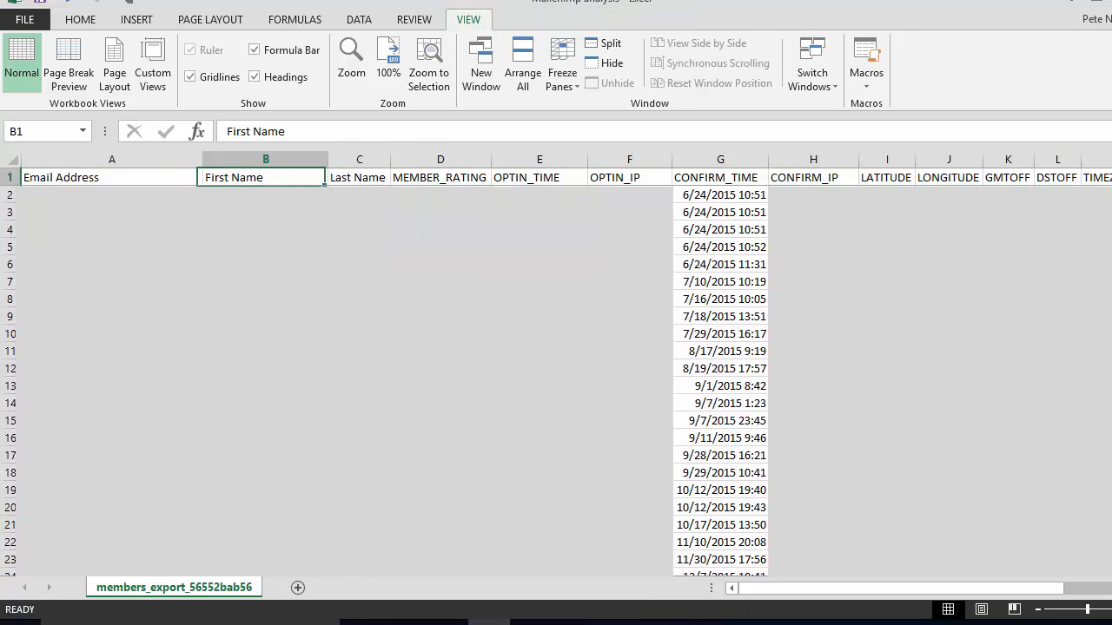
key("Right")
key("Right")
key("Right")
key("Right")
key("Right")
key("Right")
key("Right")
key("Right")
key("Right")
key("Right")
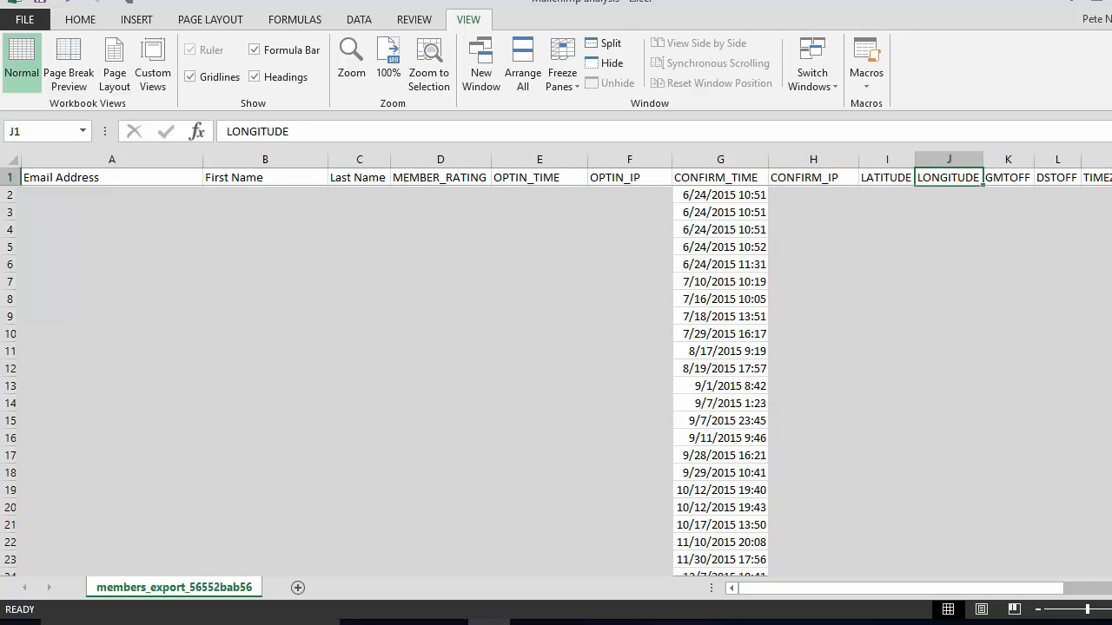
key("Right")
key("Right")
key("Right")
key("Right")
key("Right")
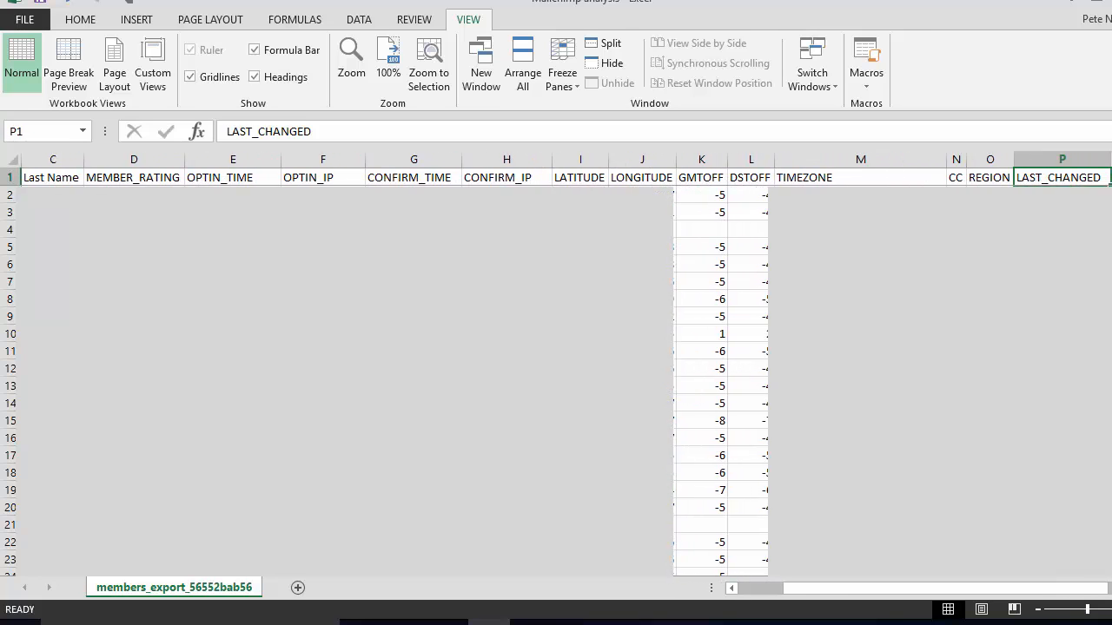
key("ctrl+Home")
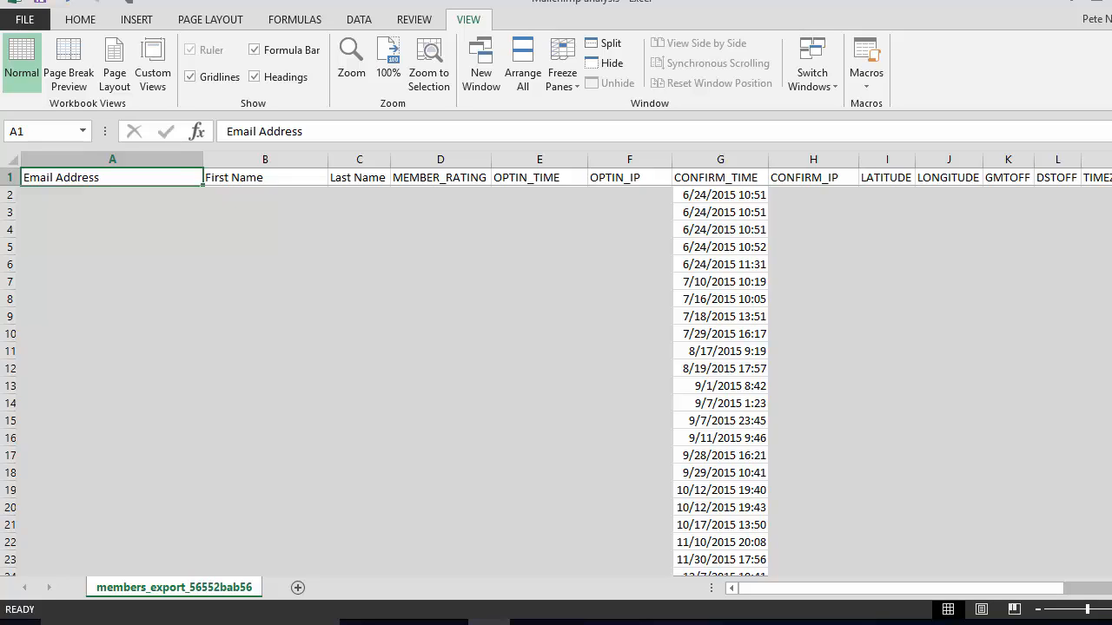
- Examine the dates in the CONFIRM_TIME column from first to last row
left_click(736, 159)
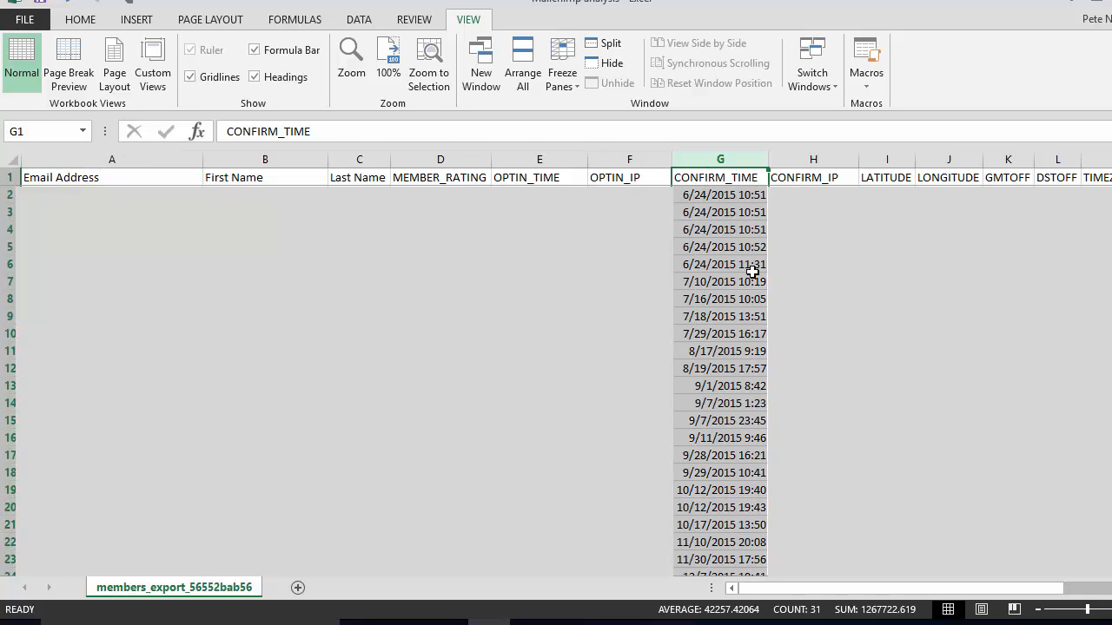
scroll(759, 356, "down", 5)
scroll(735, 423, "up", 5)
key("Left")
key("Left")
key("Left")
key("Left")
key("Left")
key("Left")
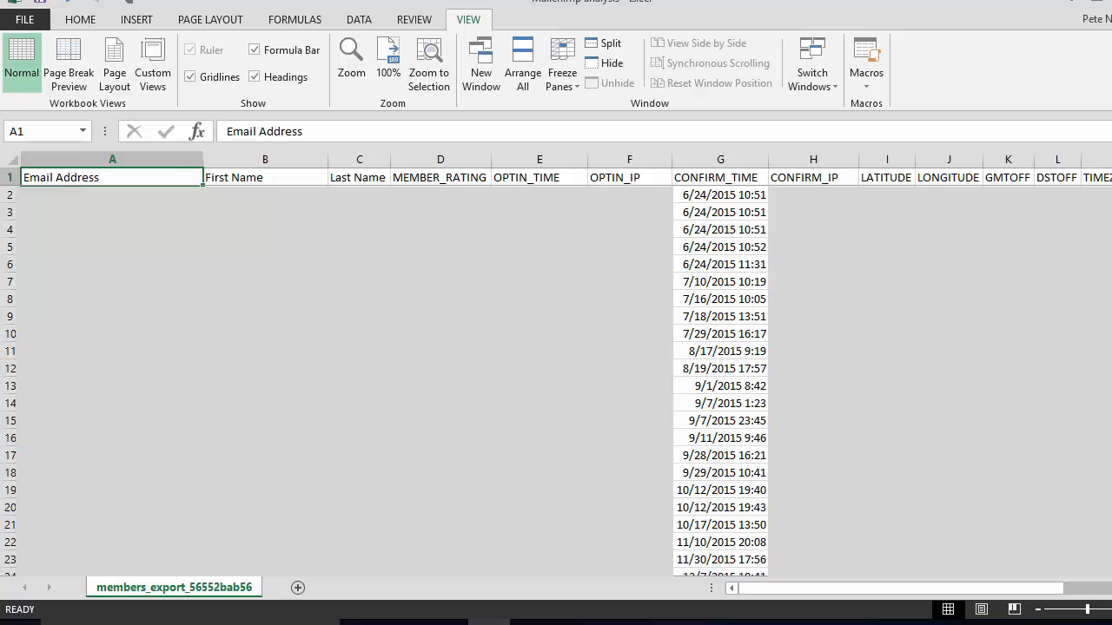
- Rename the members_export worksheet as "Raw"
key("alt+o")
key("h")
key("r")
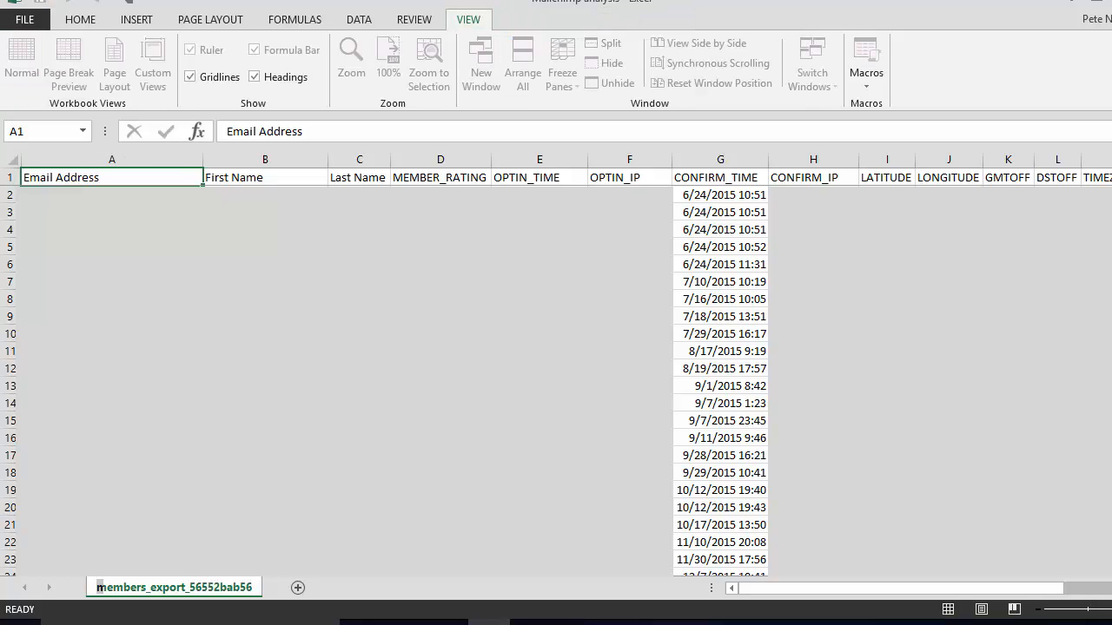
key("BackSpace")
type("Raw")
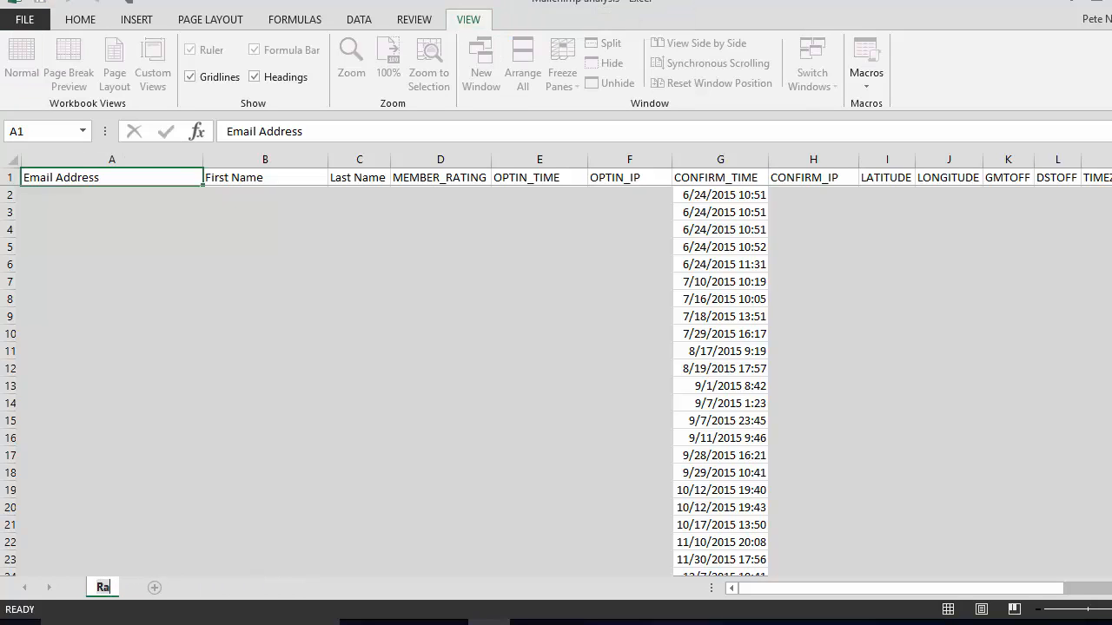
key("Return")
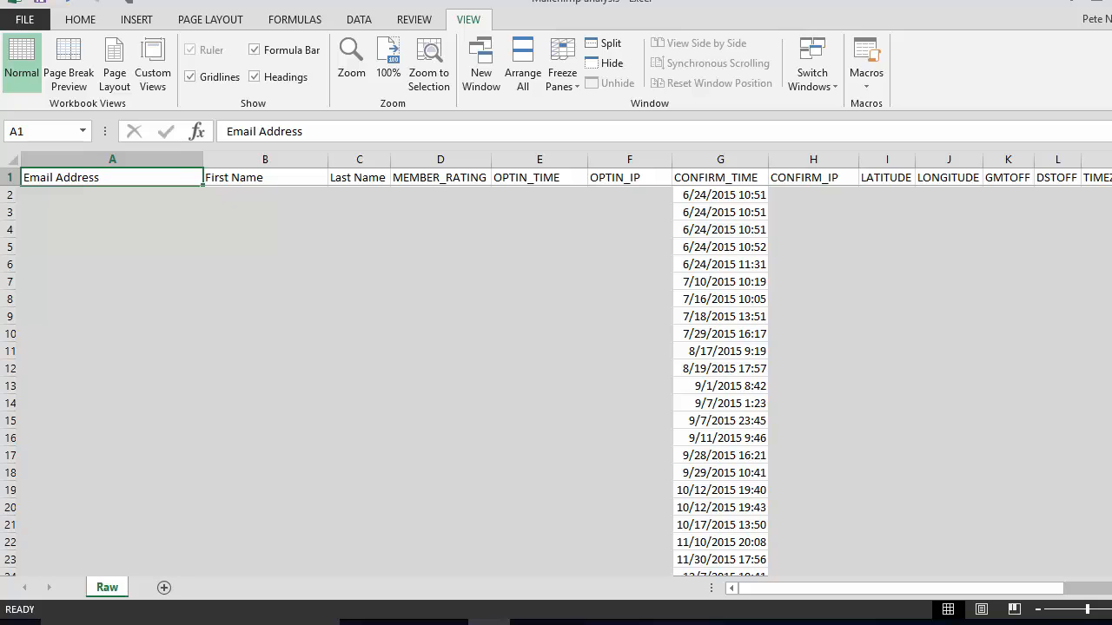
- Add filters to the header row of the entire data range
key("ctrl+a")
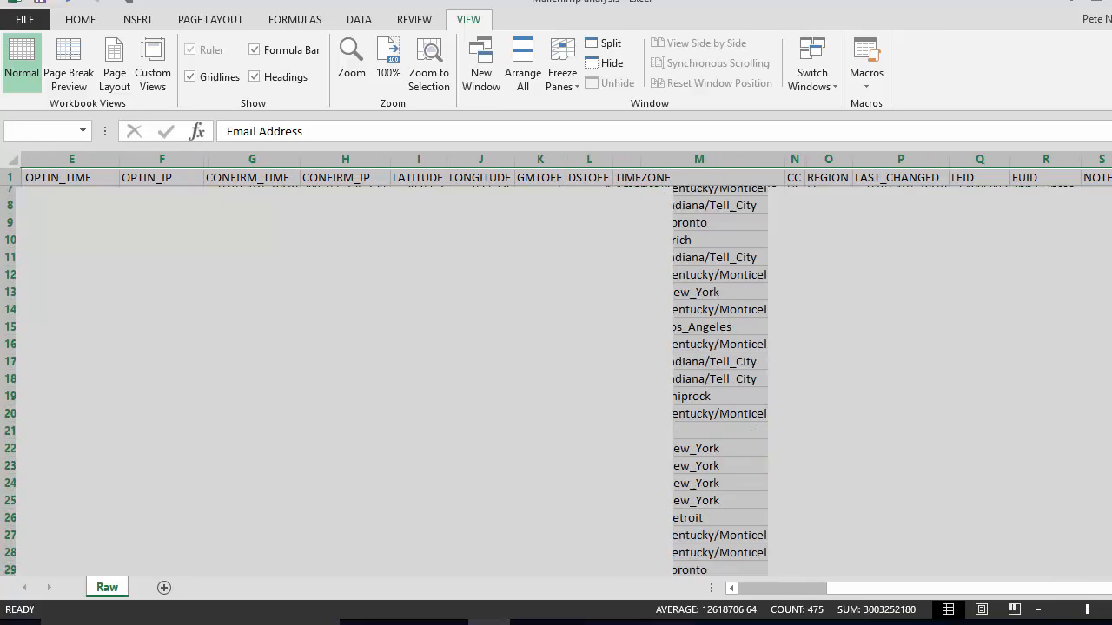
key("ctrl+shift+l")
key("Down")
key("Up")
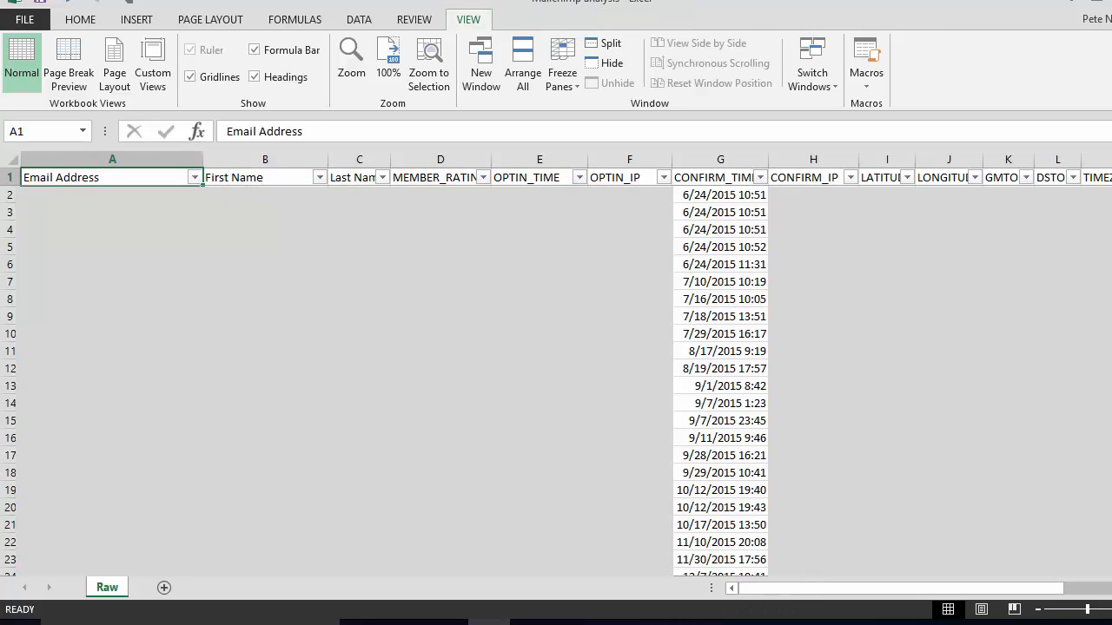
- Sort the data by CONFIRM_TIME from oldest to newest
left_click(705, 178)
key("Left")
key("Left")
key("Left")
key("Left")
key("Left")
key("Left")
key("Right")
key("Right")
key("Right")
key("Right")
key("Right")
key("Right")
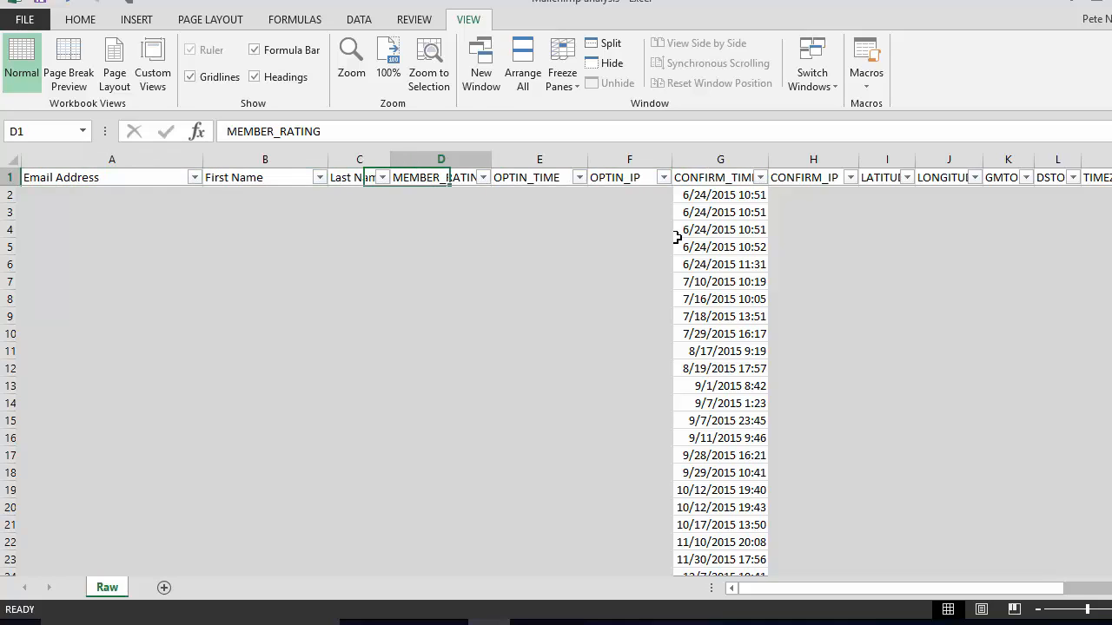
left_click(760, 178)
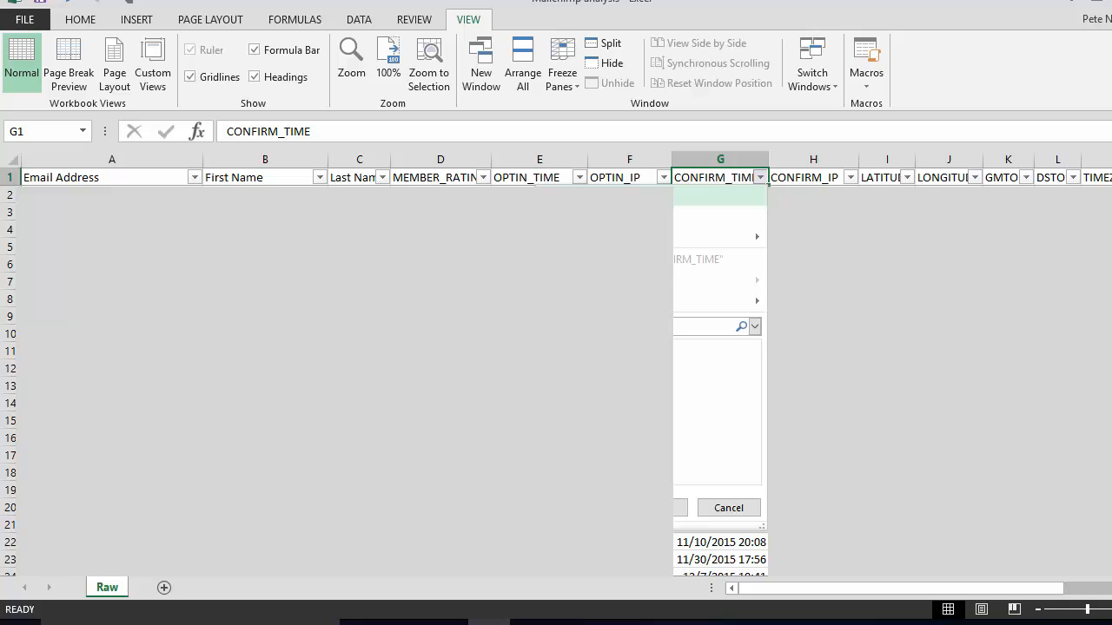
left_click(719, 195)
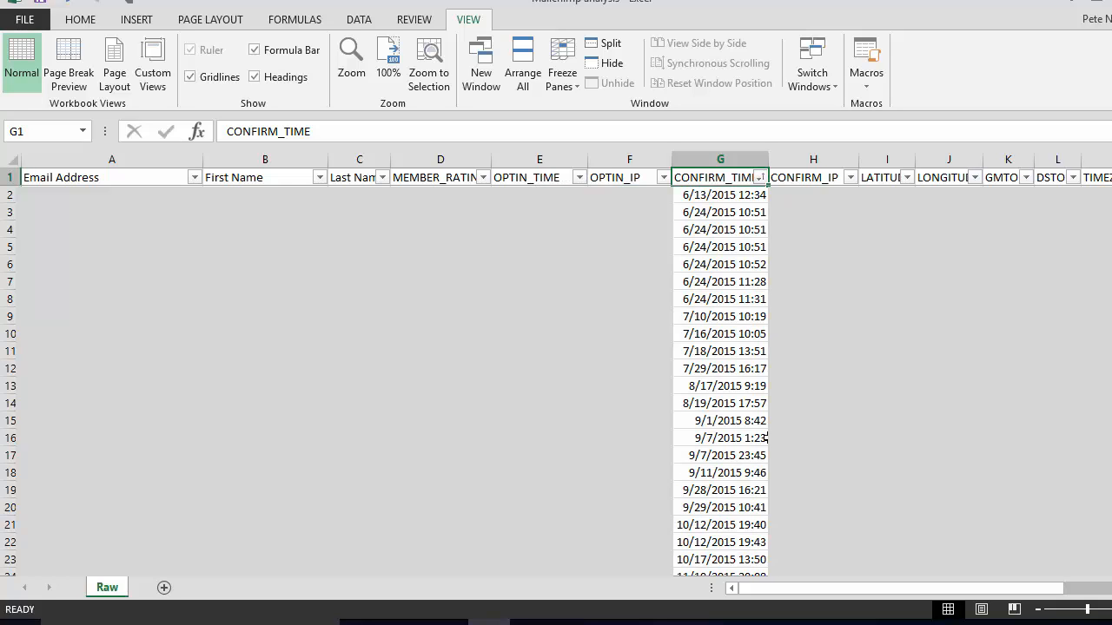
- Remove the filters from the header row of the Raw sheet
key("alt+d")
key("f")
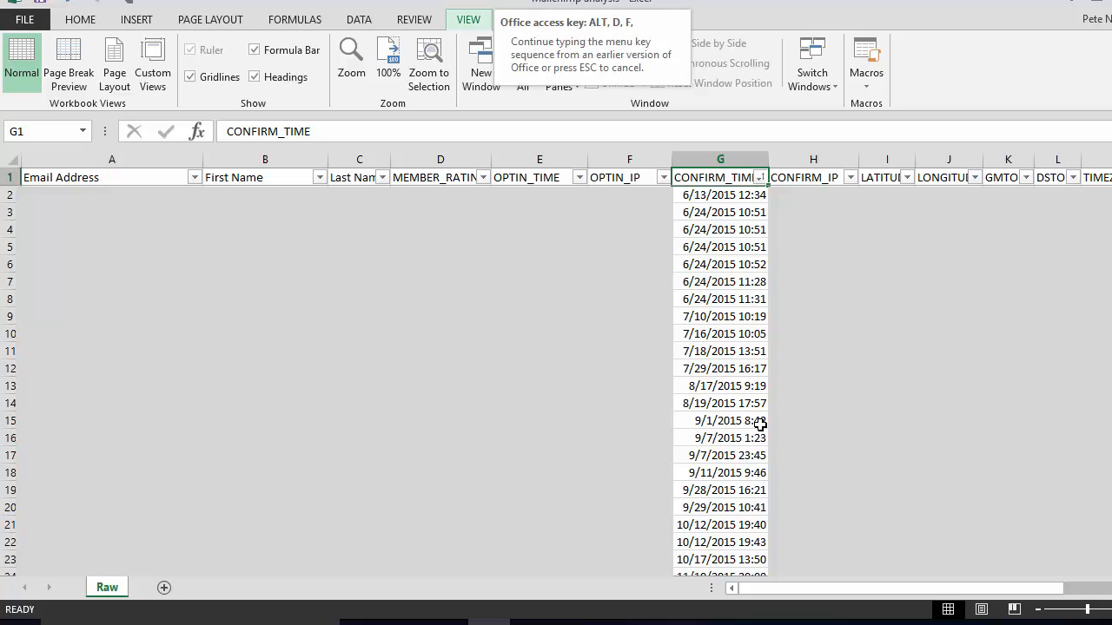
key("f")
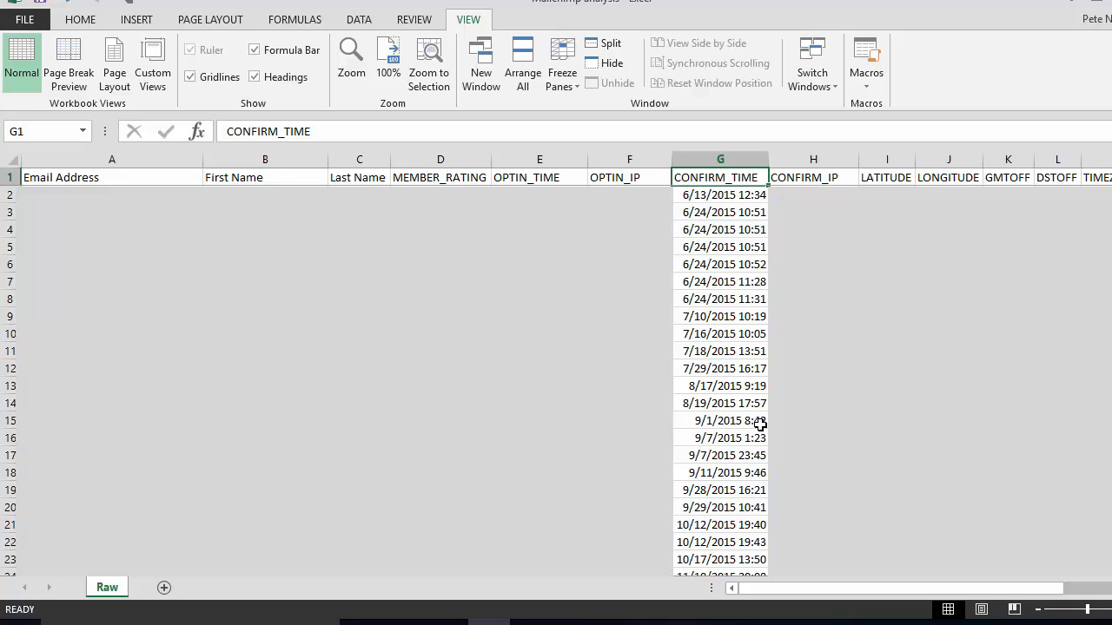
- Add a new worksheet after Raw and name it "Clean"
left_click(163, 591)
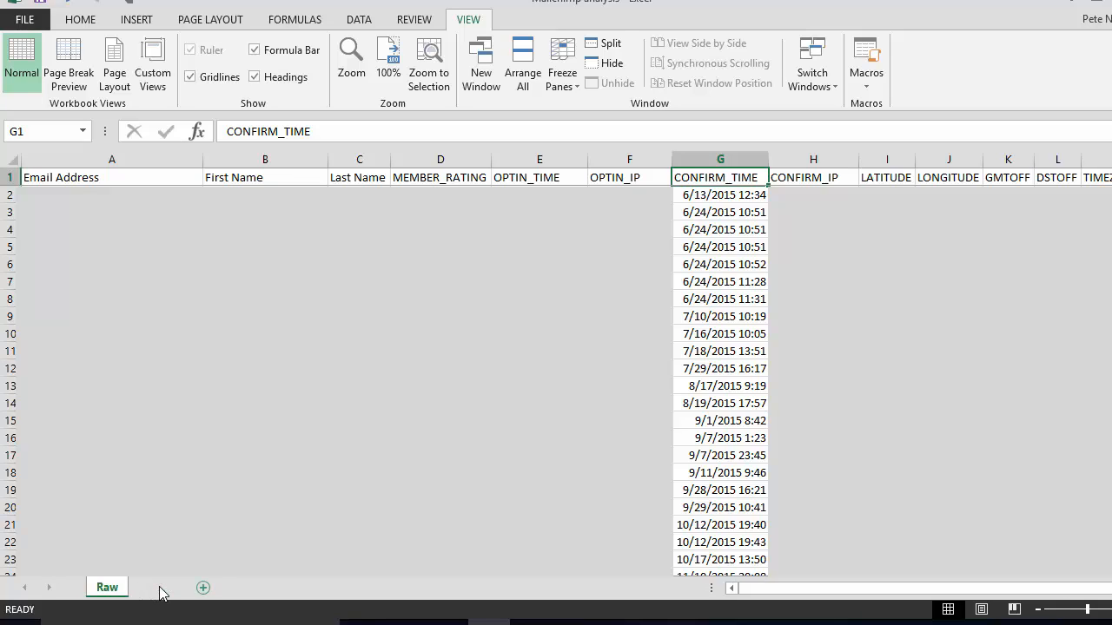
double_click(157, 588)
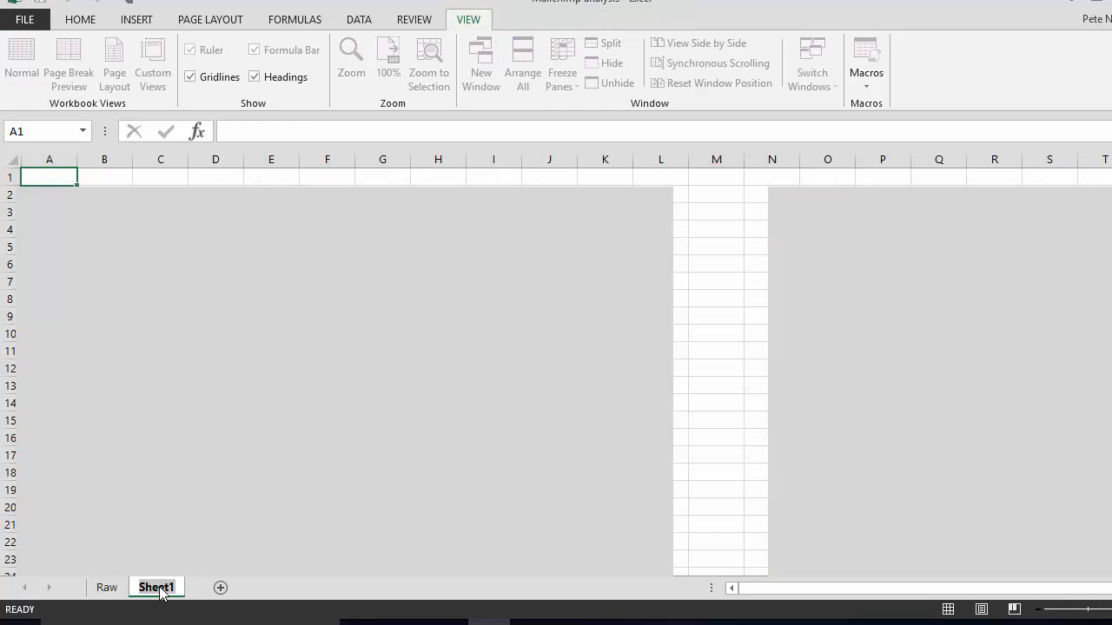
type("Clean")
key("Return")
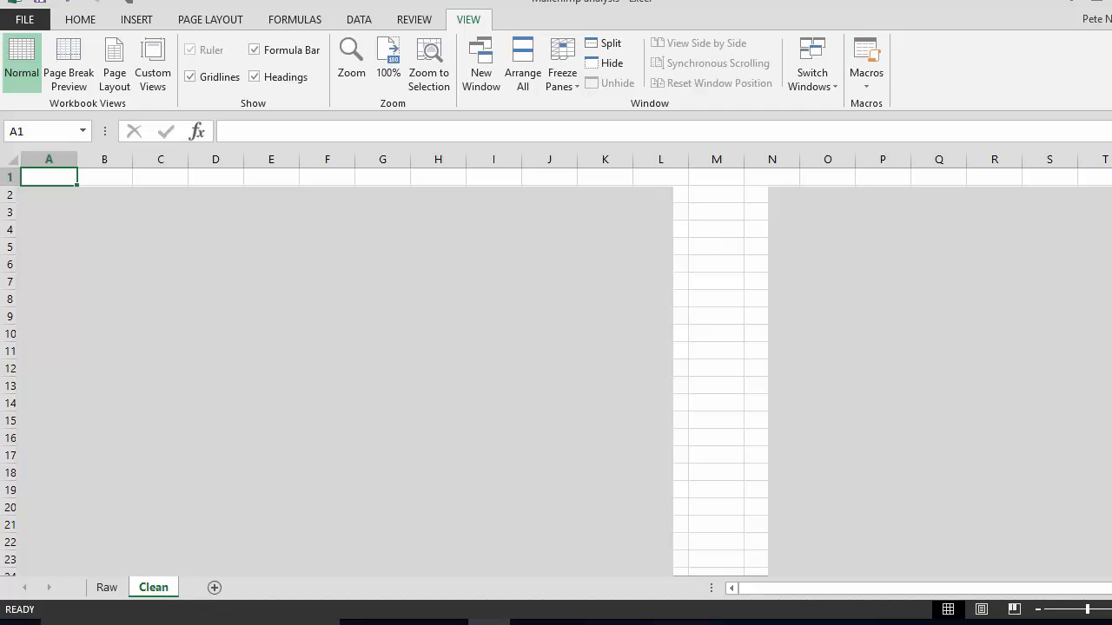
- Link cell A1 of the Clean sheet to the CONFIRM_TIME header on the Raw sheet with the formula =Raw!G1
left_click(113, 589)
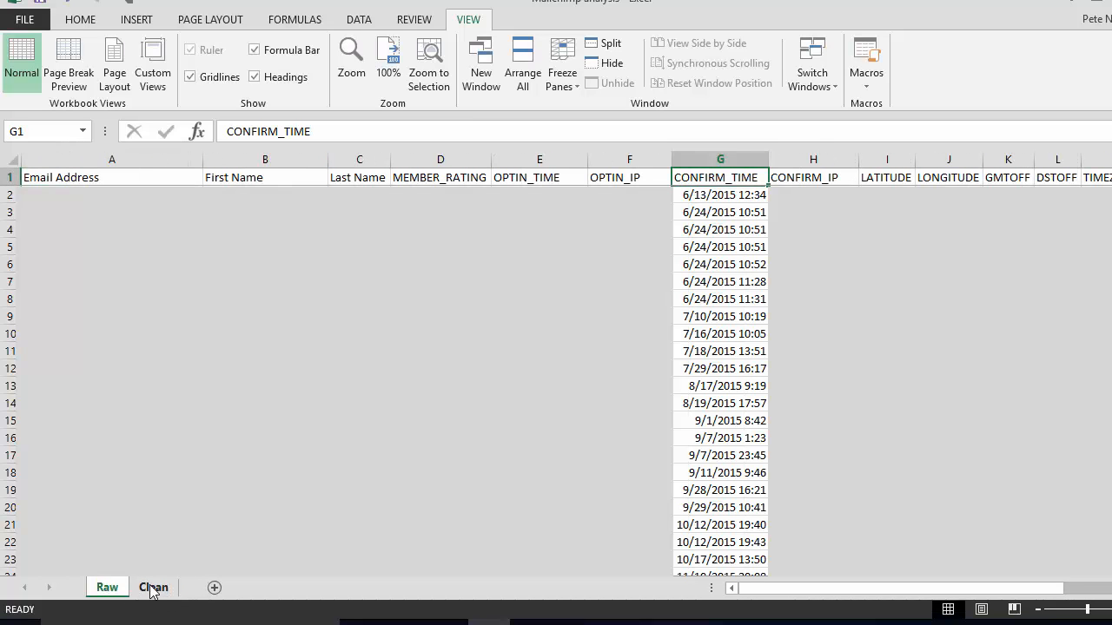
left_click(155, 590)
type("=")
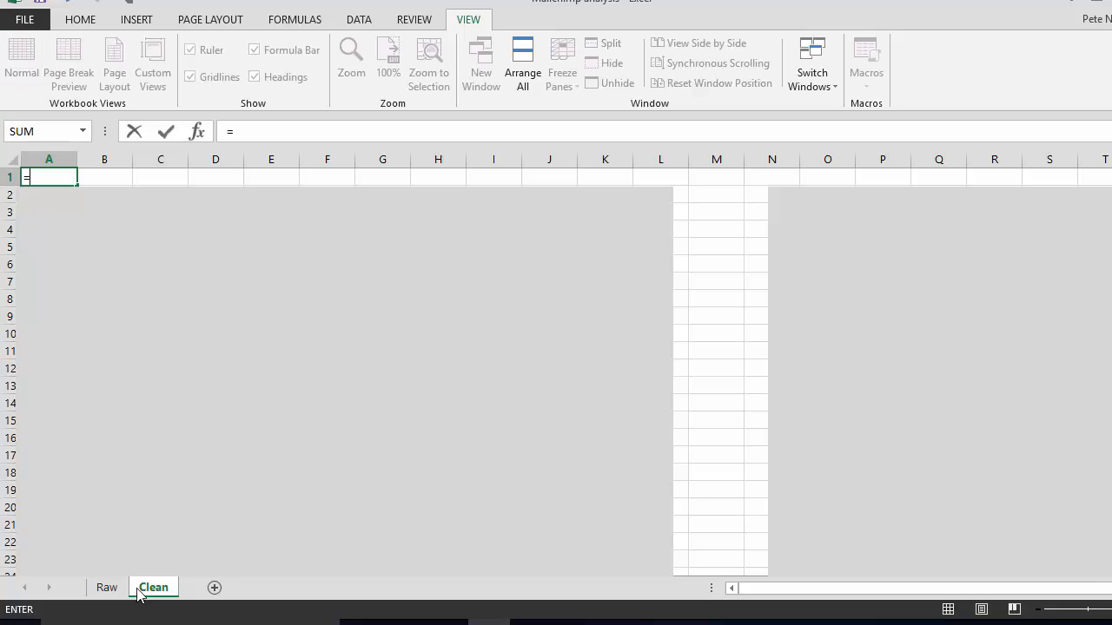
left_click(117, 589)
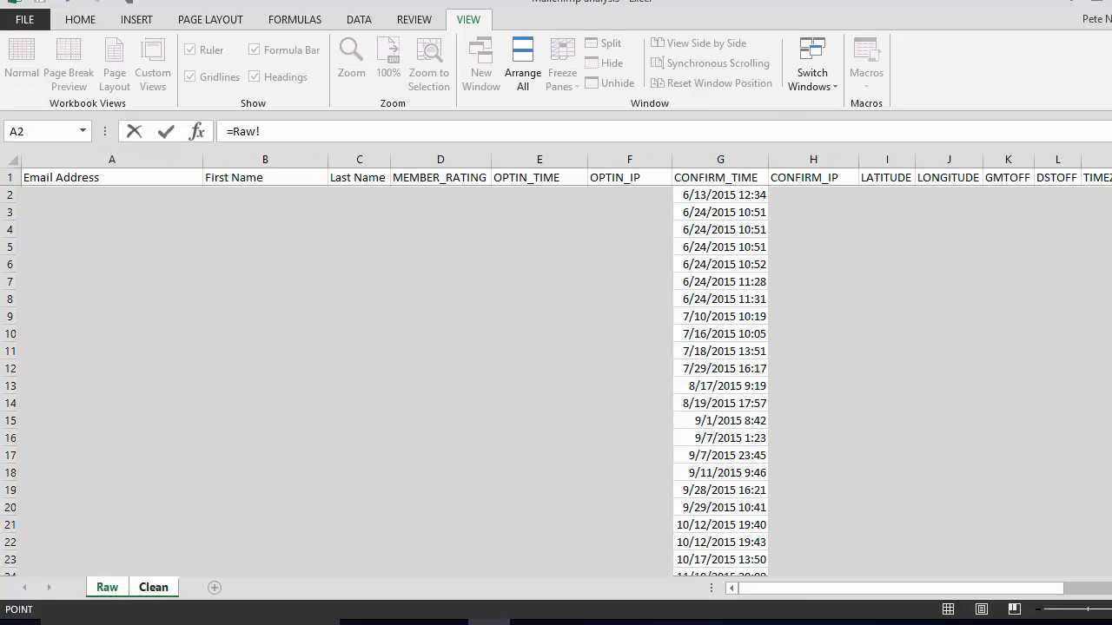
left_click(729, 175)
key("ctrl+Return")
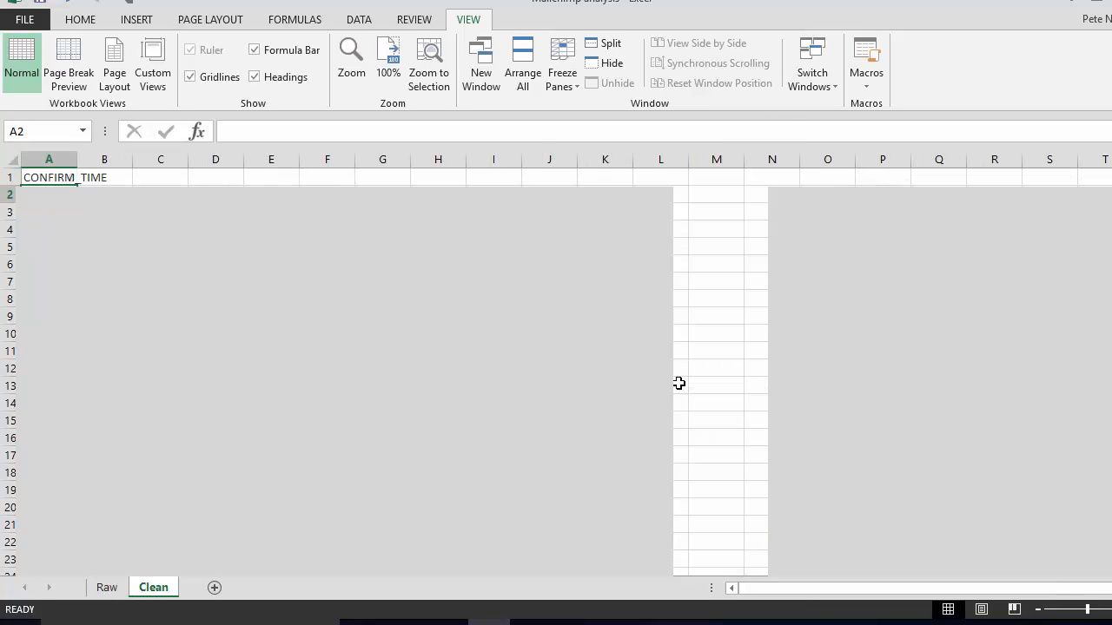
- Fill the Raw sheet link formula from A1 down through row 31 of column A on the Clean sheet
key("shift+Down")
key("shift+Down")
key("shift+Down")
key("shift+Down")
key("shift+Down")
key("shift+Down")
key("shift+Down")
key("shift+Down")
key("shift+Down")
key("shift+Down")
key("shift+Down")
key("shift+Down")
key("shift+Down")
key("shift+Down")
key("shift+Down")
key("shift+Down")
key("shift+Down")
key("shift+Down")
key("shift+Down")
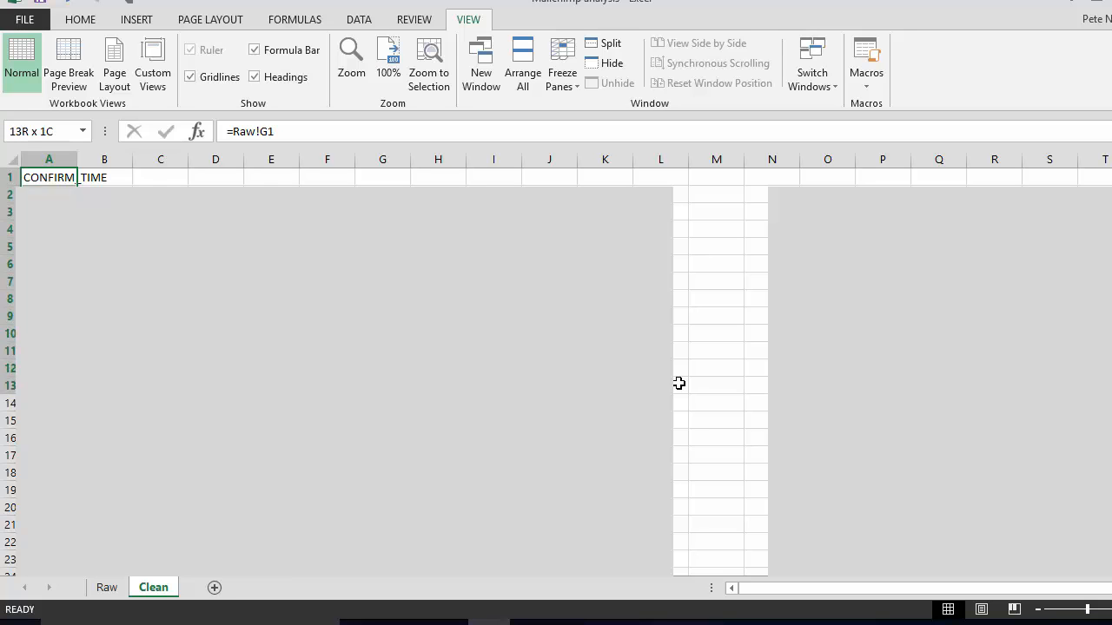
key("shift+Down")
key("shift+Down")
key("shift+Down")
key("shift+Down")
key("shift+Down")
key("shift+Down")
key("shift+Down")
key("shift+Down")
key("shift+Down")
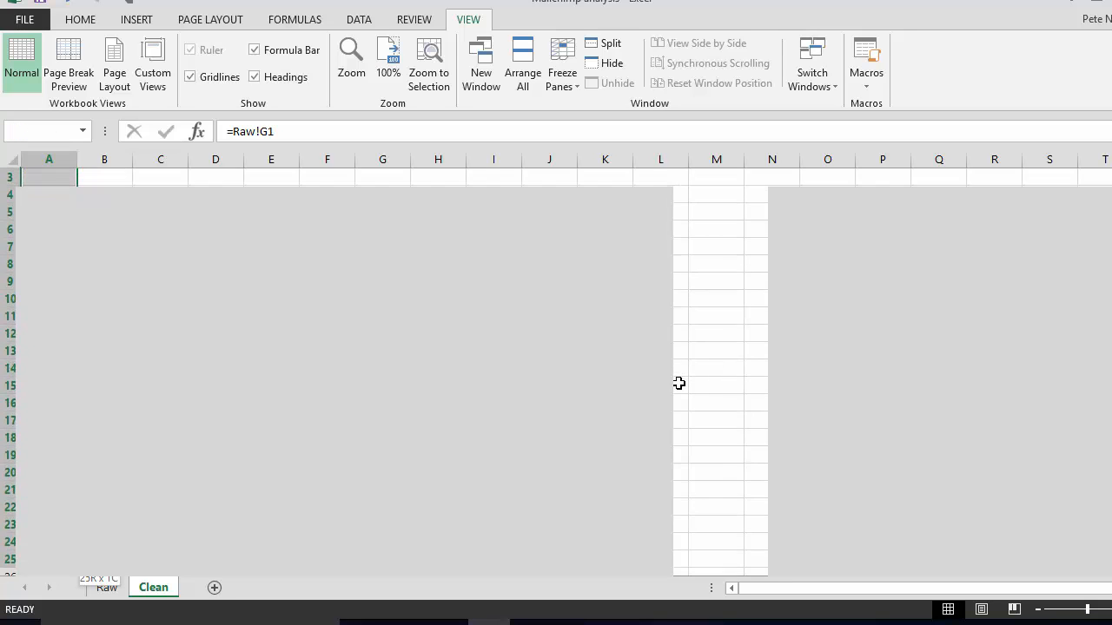
key("shift+Down")
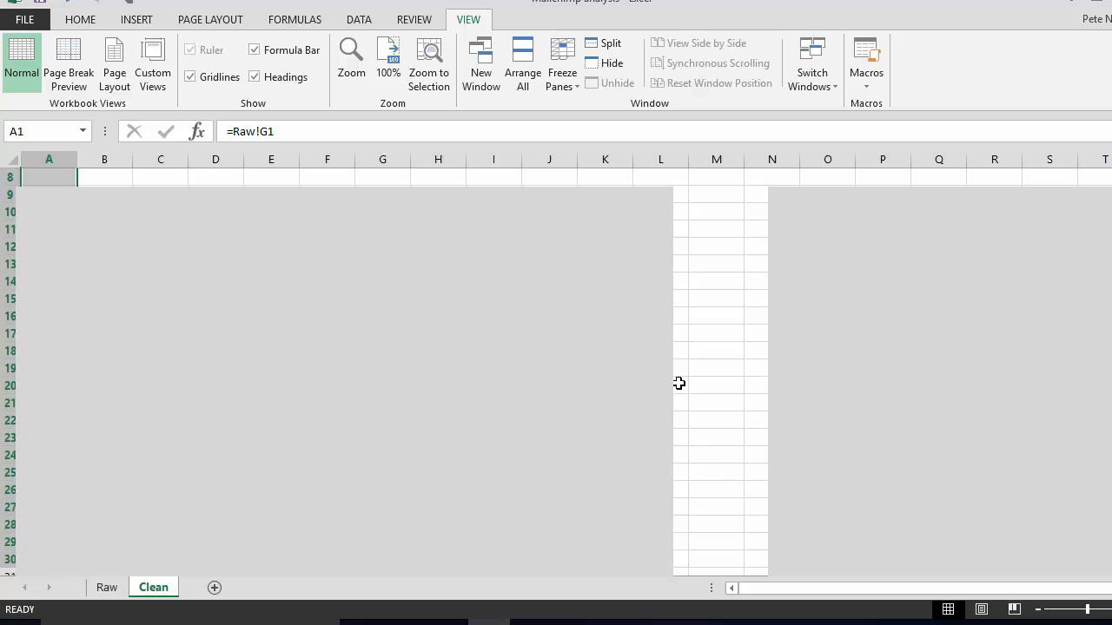
key("shift+Down")
key("Down")
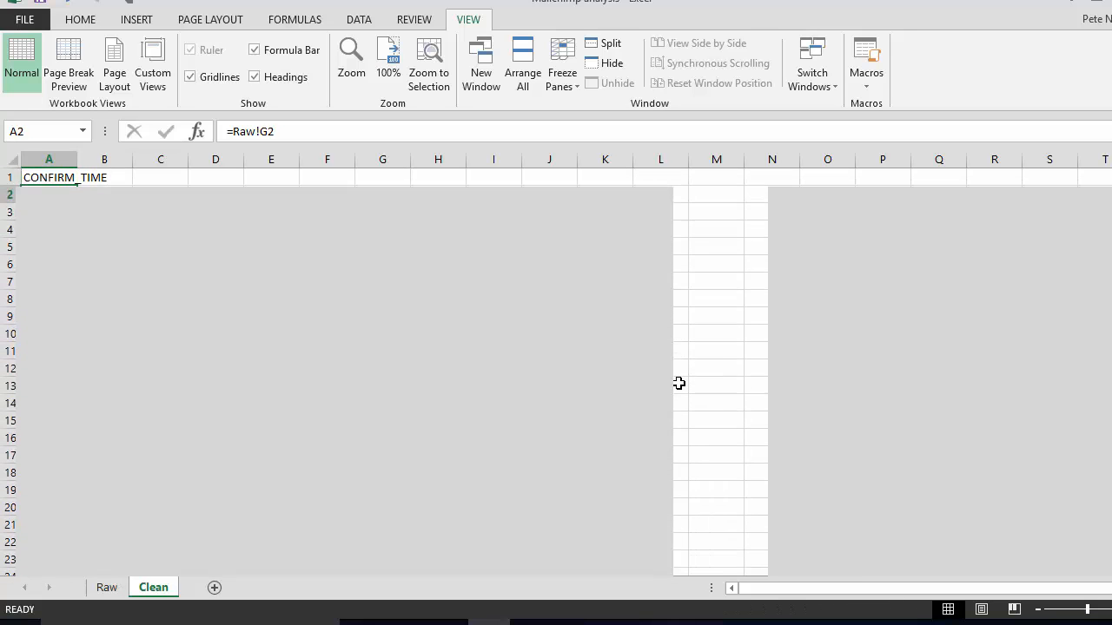
- Freeze the header row of the Clean sheet above row 2
key("alt+w")
key("f")
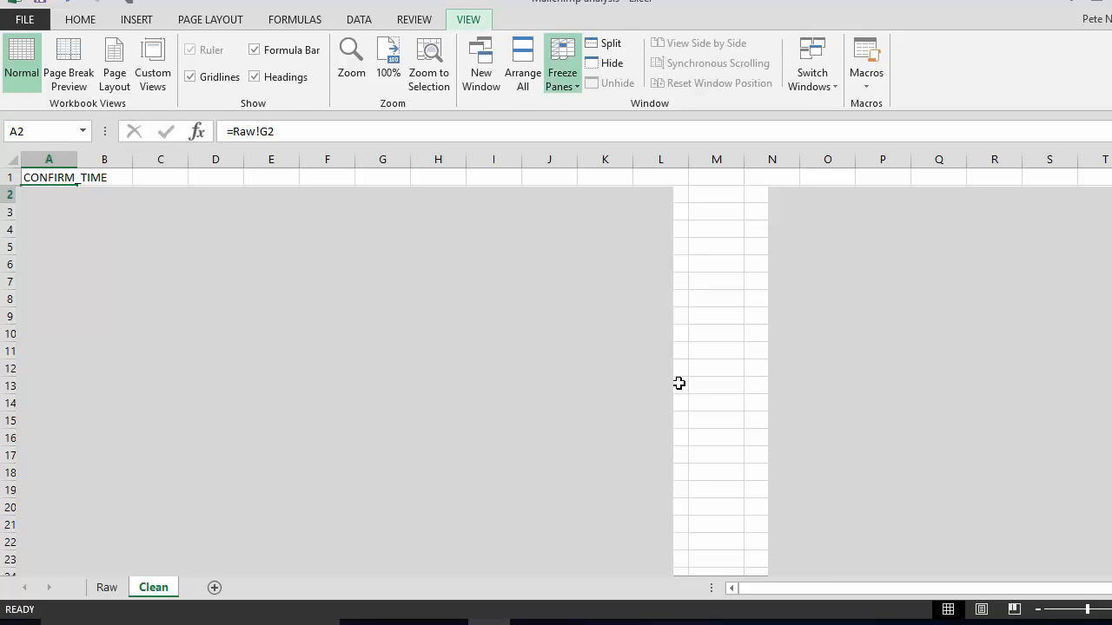
key("f")
key("Up")
key("Down")
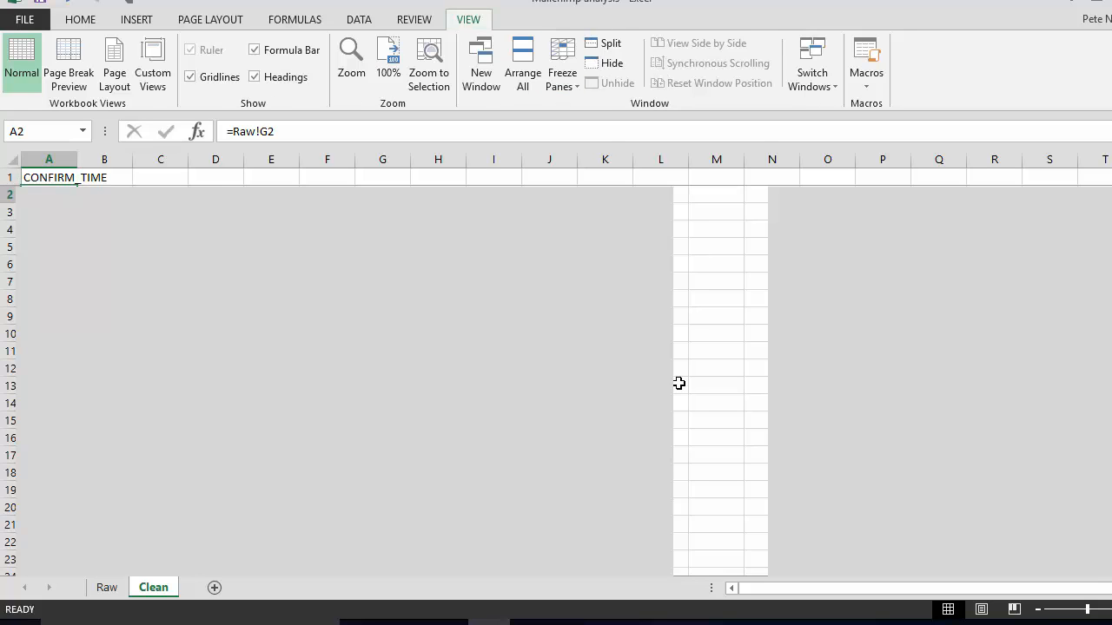
- Copy the date-time formatting of cell G2 on the Raw sheet onto A2:A31 of the Clean sheet
key("ctrl+Page_Up")
key("Down")
key("ctrl+c")
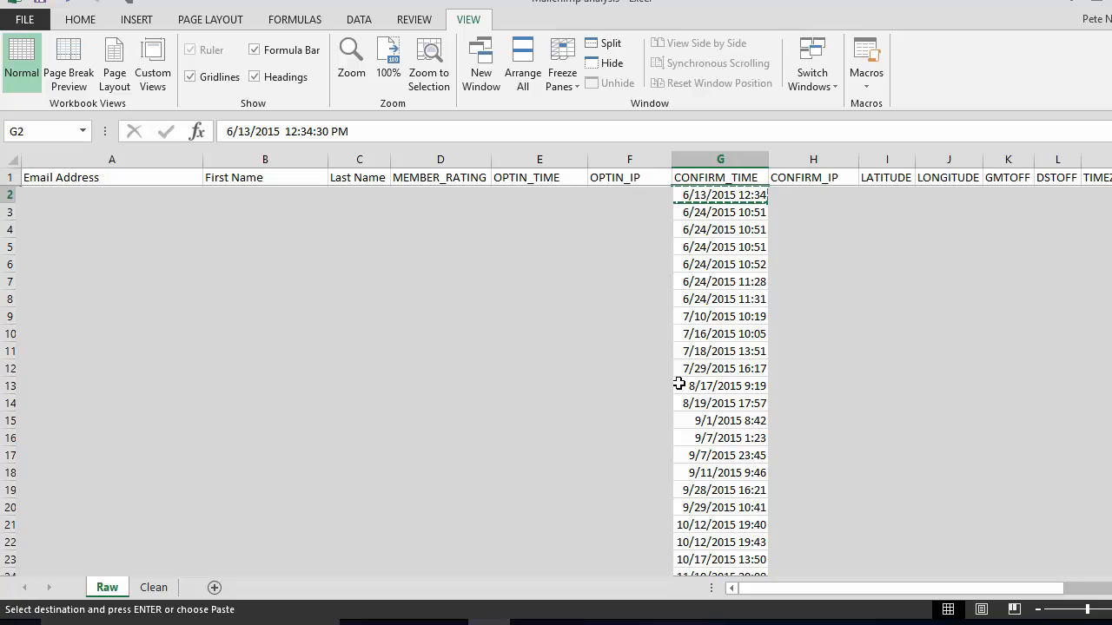
key("ctrl+Page_Down")
key("ctrl+shift+Down")
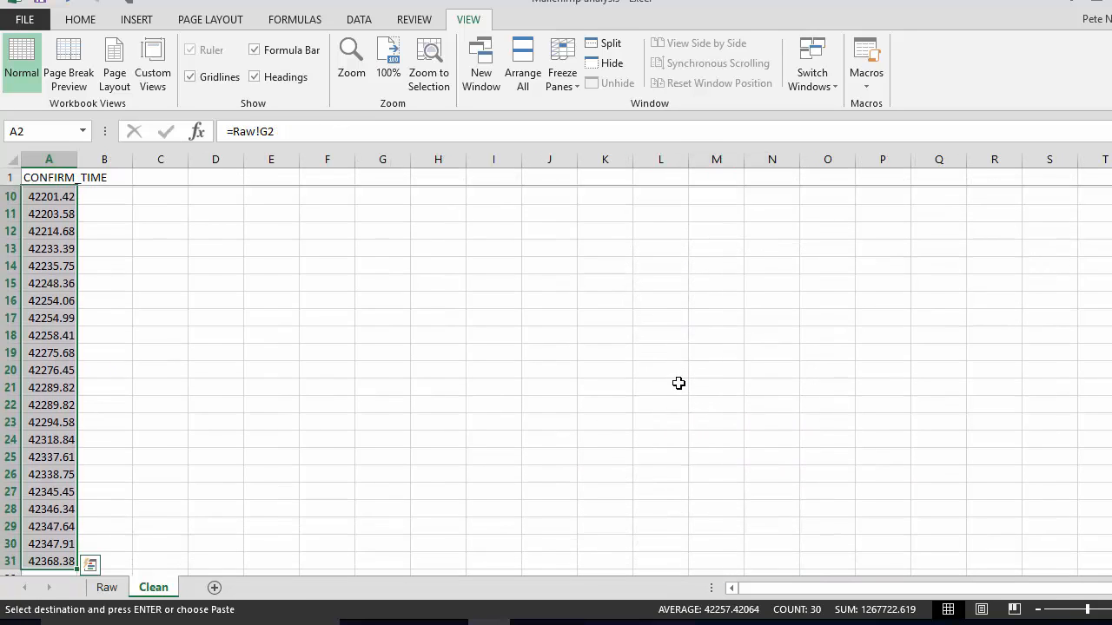
key("shift+F10")
key("r")
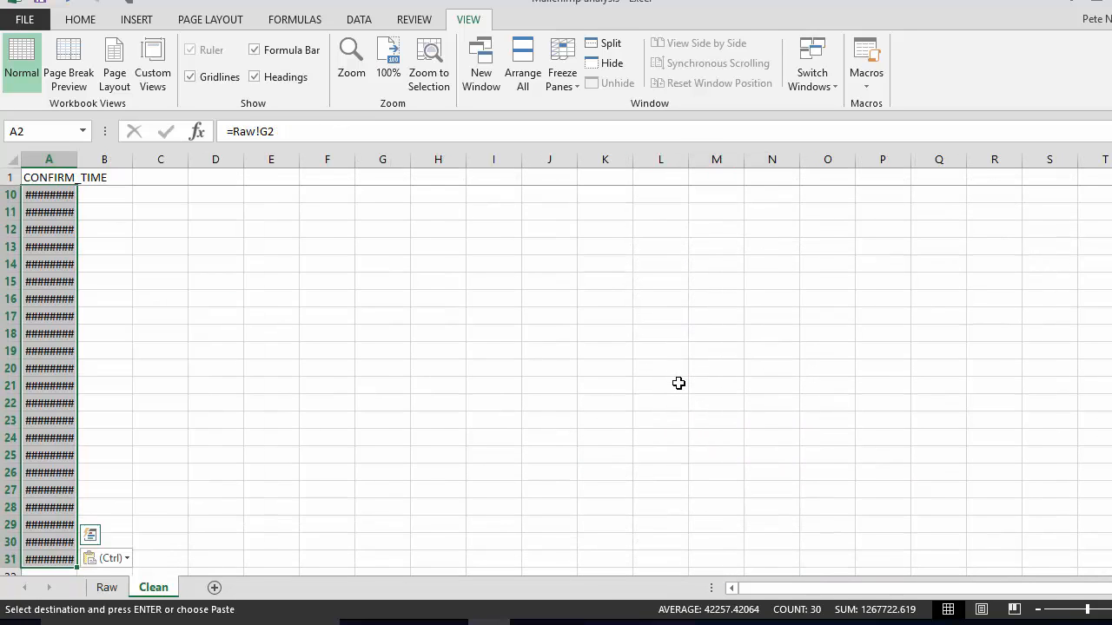
- Autofit the width of column A on the Clean sheet to its date-time values
key("alt+o")
key("c")
key("a")
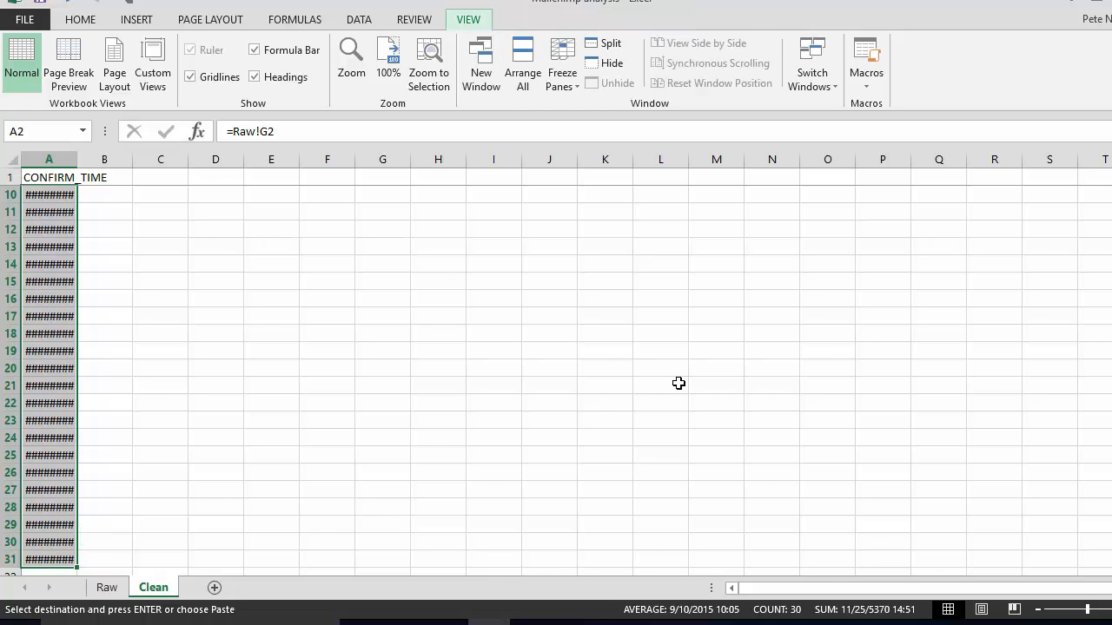
key("ctrl+Home")
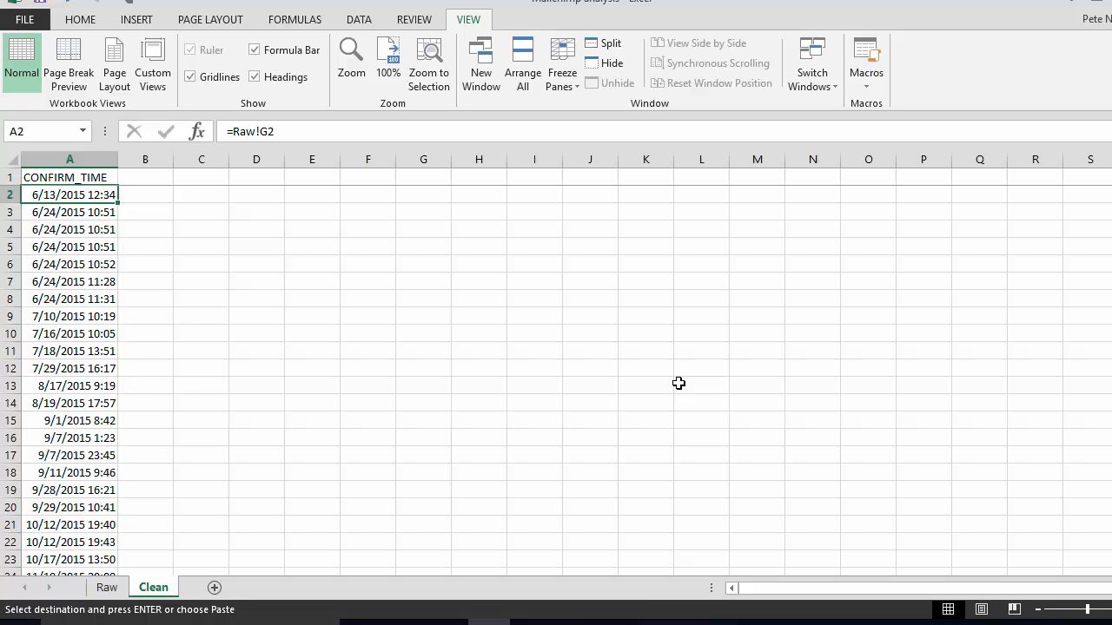
- Examine the formulas in several CONFIRM_TIME cells of the Clean sheet to check their links to the Raw sheet
left_click(111, 218)
left_click(95, 278)
left_click(97, 334)
left_click(91, 404)
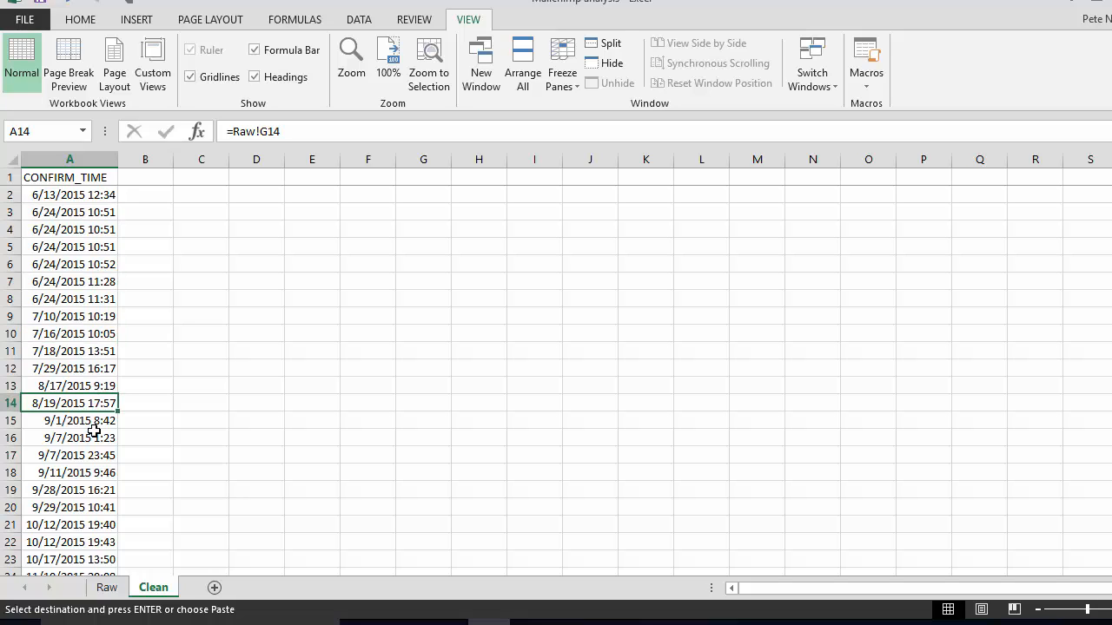
left_click(87, 331)
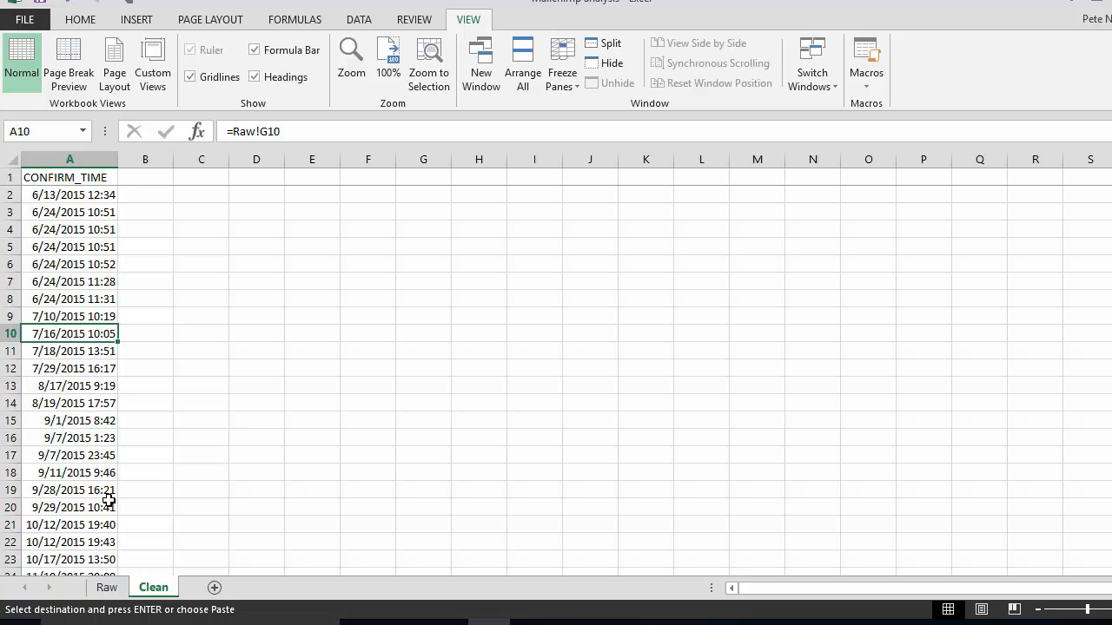
key("Up")
key("Up")
key("Up")
key("Up")
key("Up")
key("Up")
key("Up")
key("Up")
key("Up")
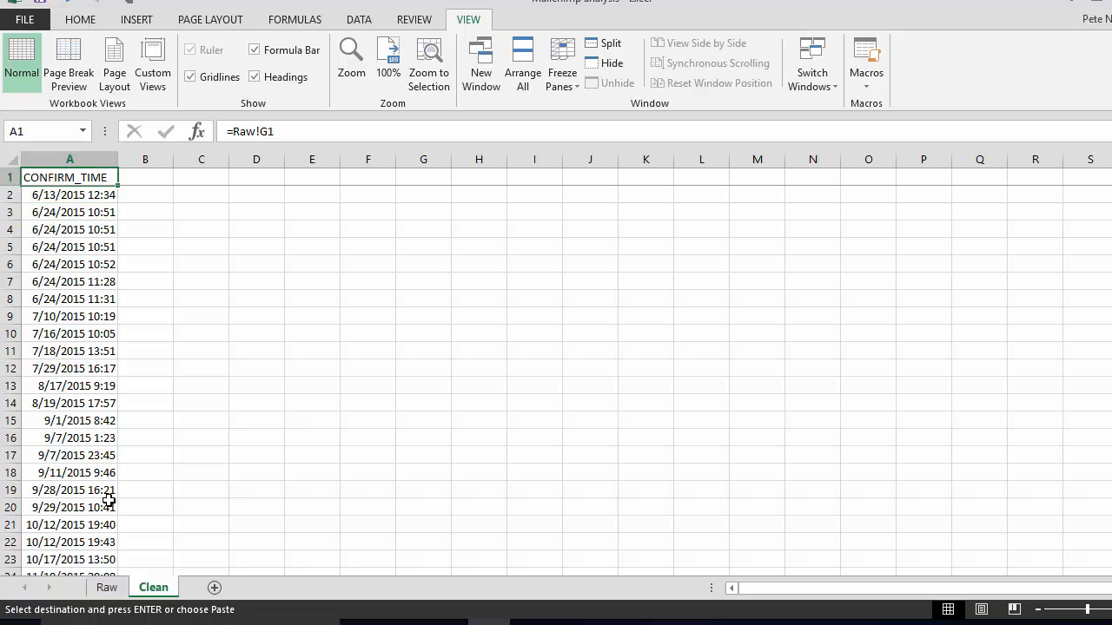
- Add a "Count" header in B1 and enter 1 as its first value in B2
key("Right")
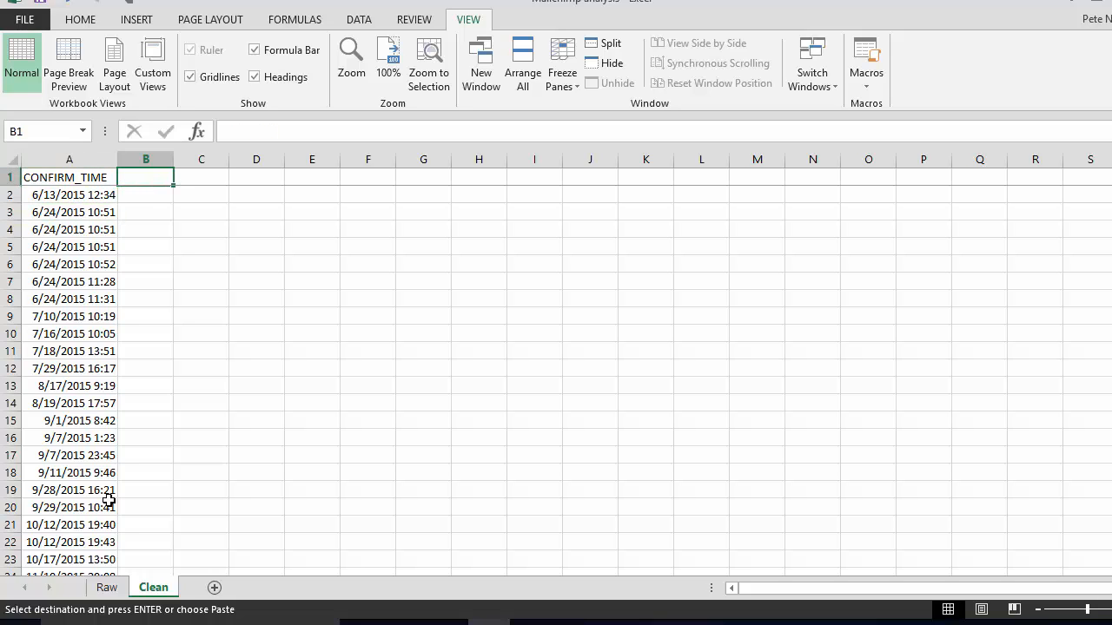
type("Count")
key("Return")
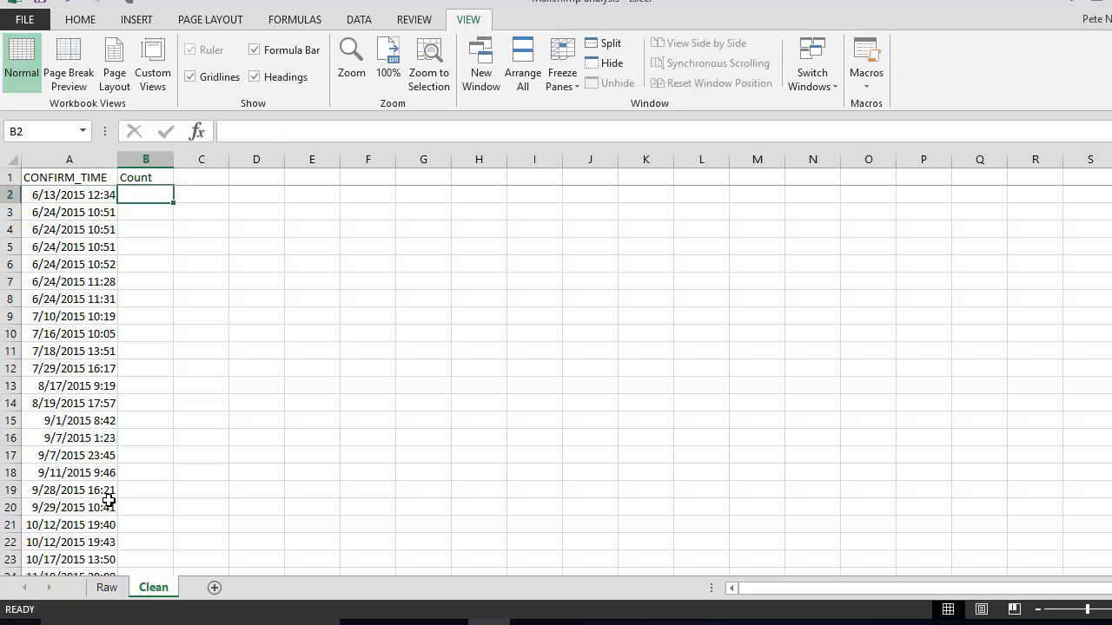
type("1")
key("Return")
- Enter the running count formula =B2+1 in cell B3
type("=")
key("Up")
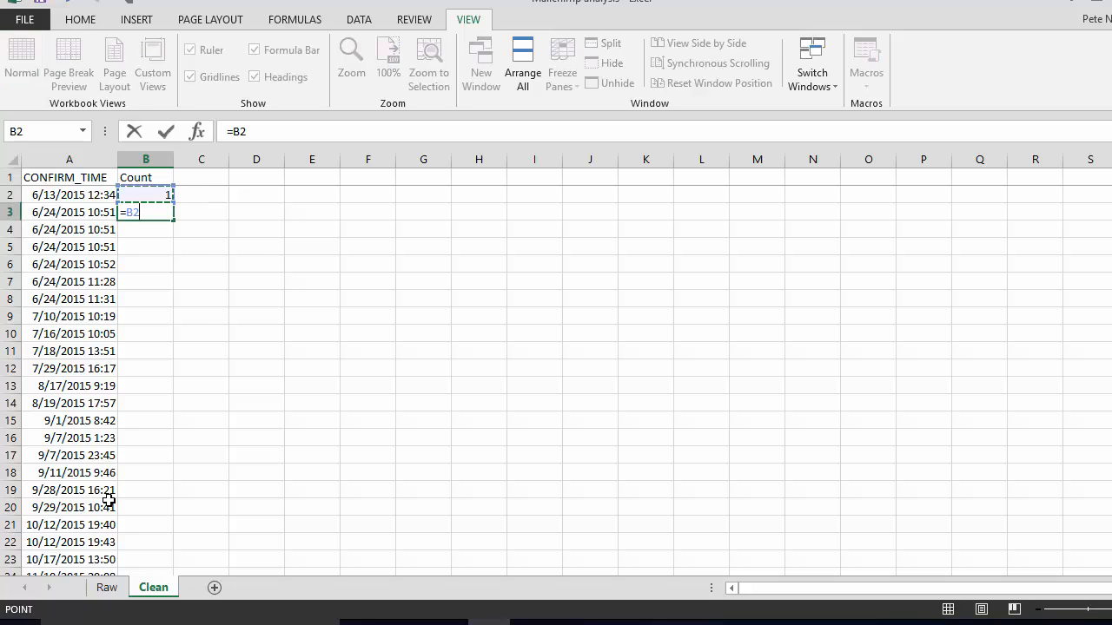
type("+1")
key("Return")
key("Left")
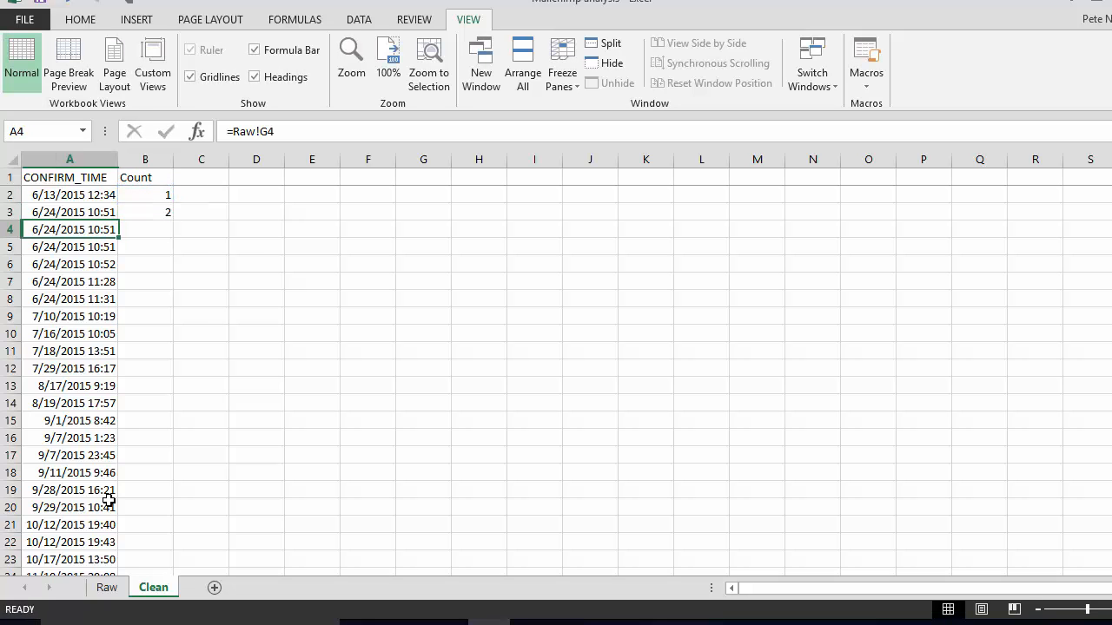
- Fill the running count formula from B3 down through B31
left_click(144, 210)
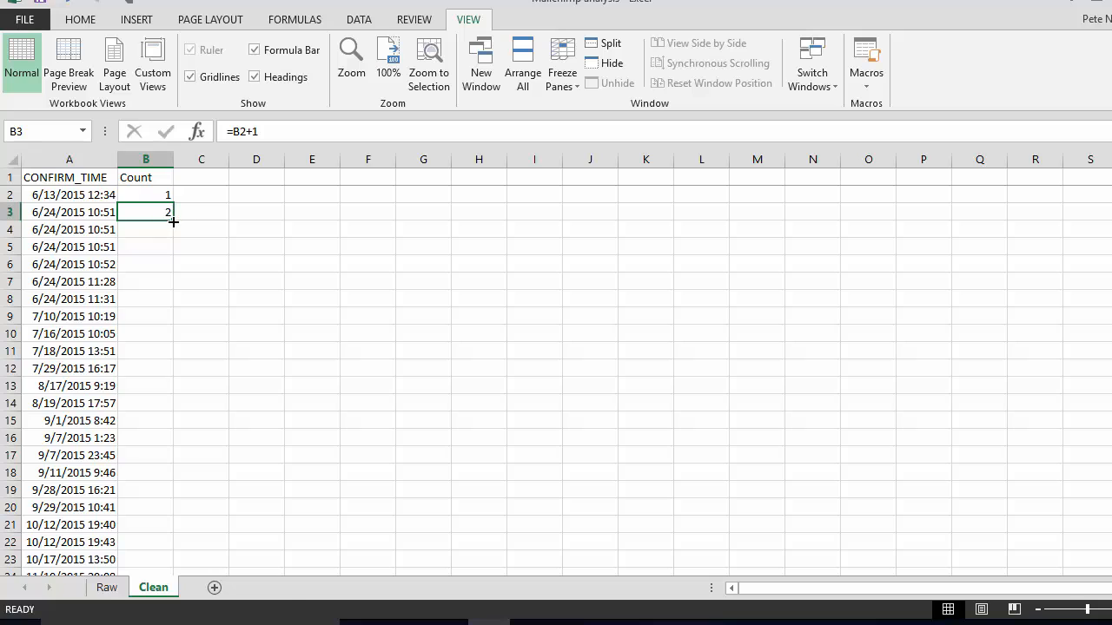
left_click_drag(173, 220, 176, 560)
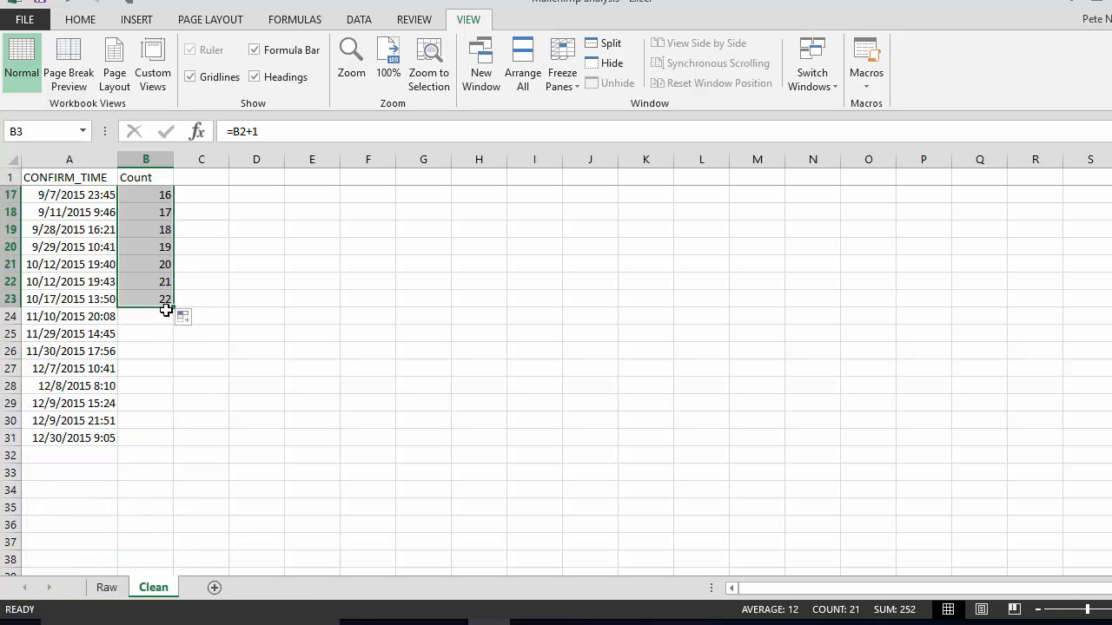
left_click_drag(176, 307, 167, 445)
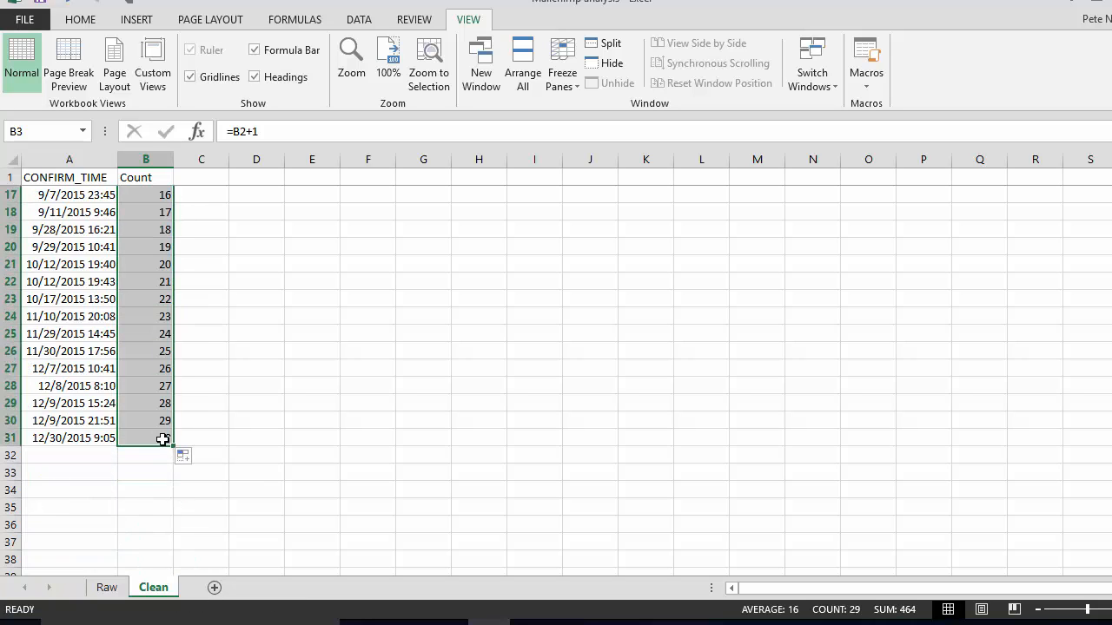
left_click(155, 443)
scroll(157, 435, "up", 5)
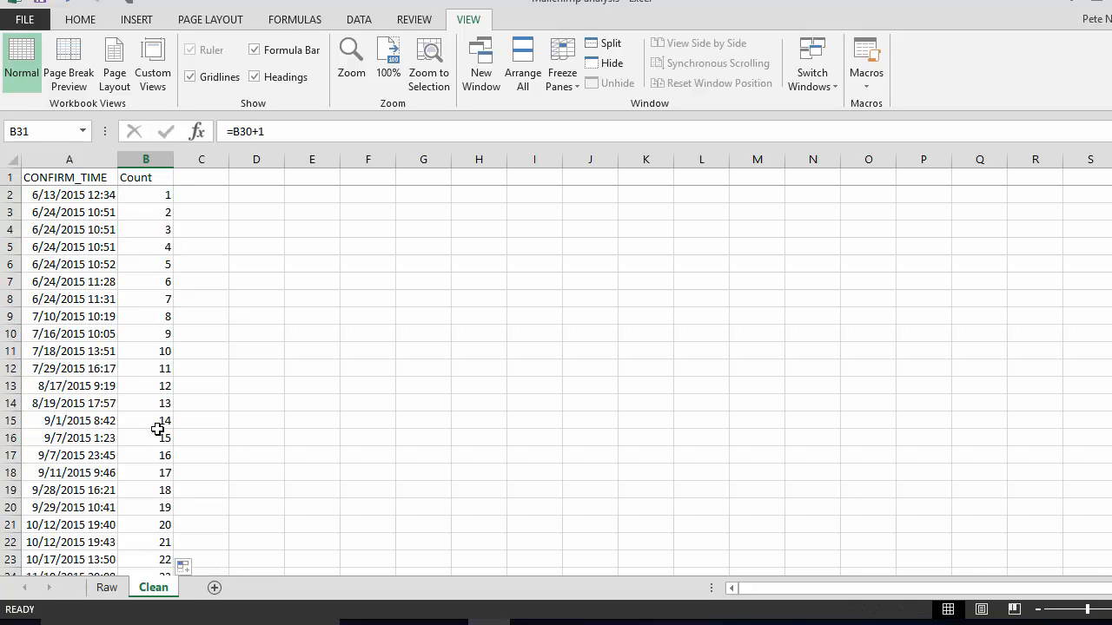
- Insert a line chart of Count against CONFIRM_TIME from A1:B31 and place it beside the first rows of data
left_click(54, 198)
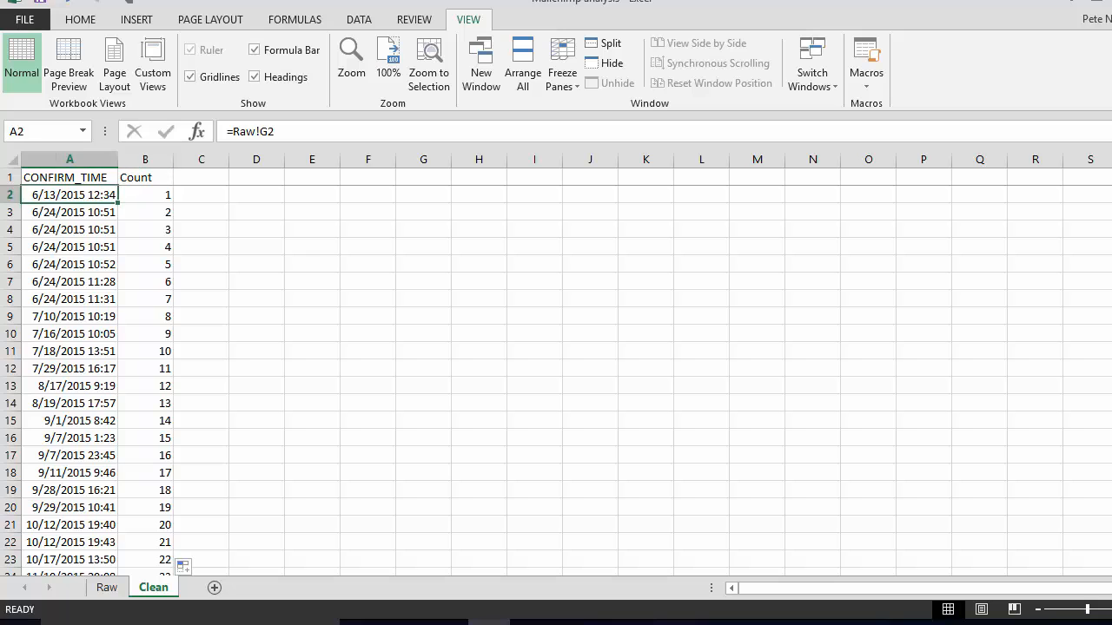
key("Up")
key("ctrl+shift+Right")
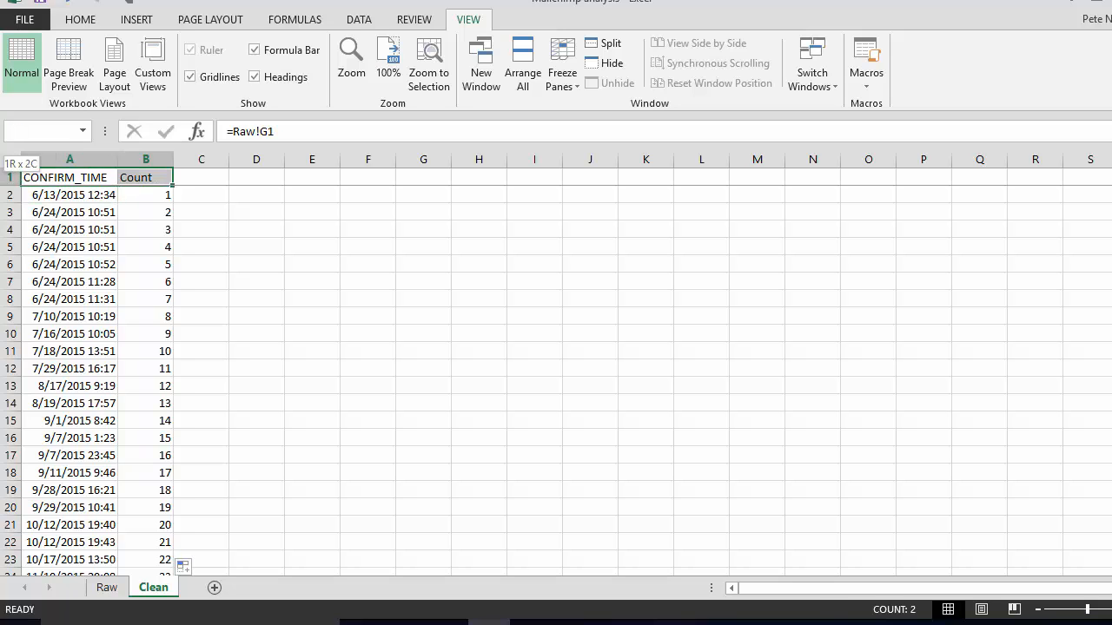
key("ctrl+shift+Down")
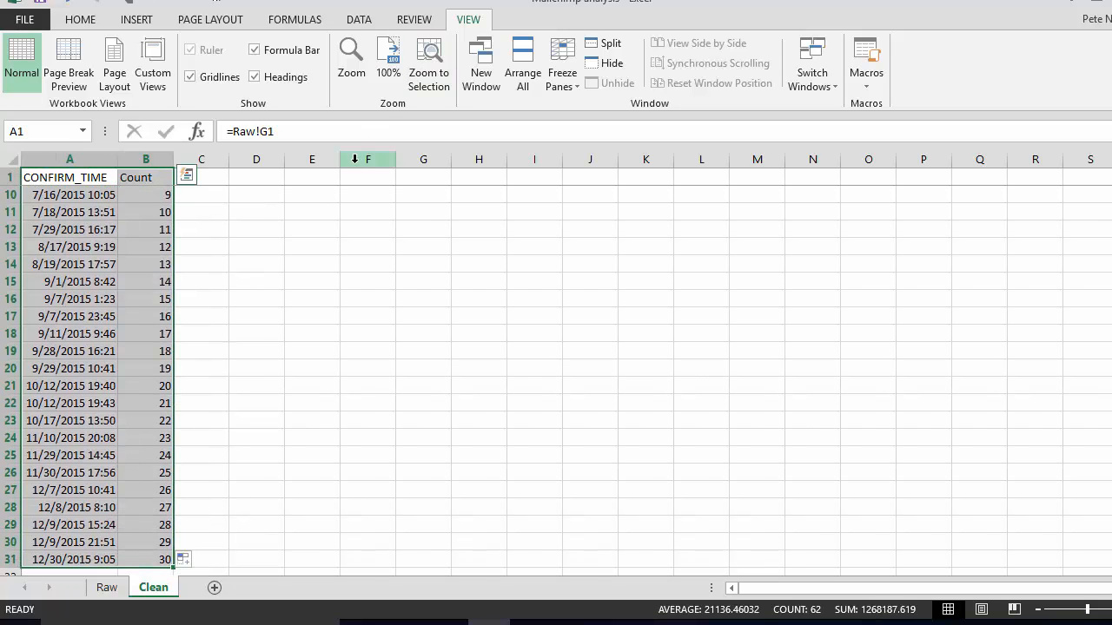
left_click(144, 19)
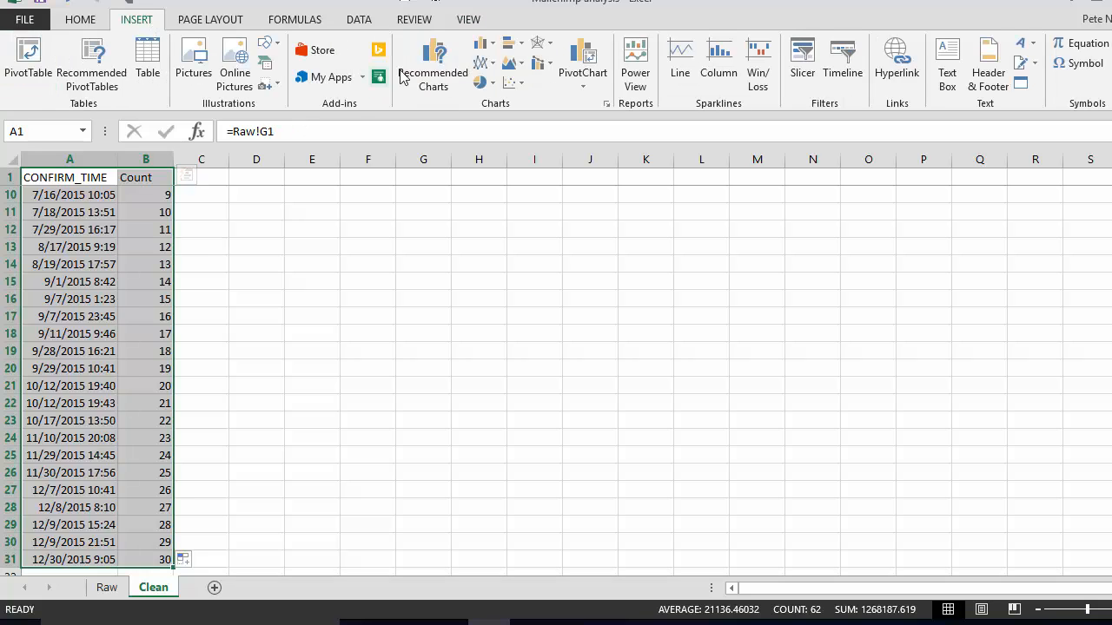
left_click(484, 63)
left_click(486, 122)
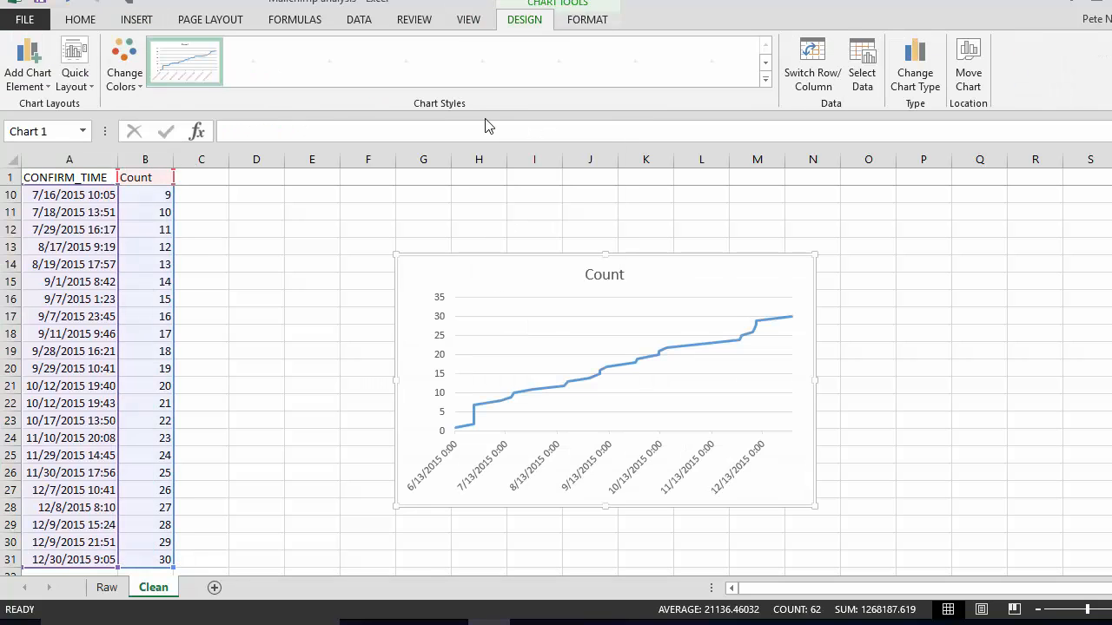
scroll(454, 355, "up", 3)
left_click_drag(471, 397, 385, 218)
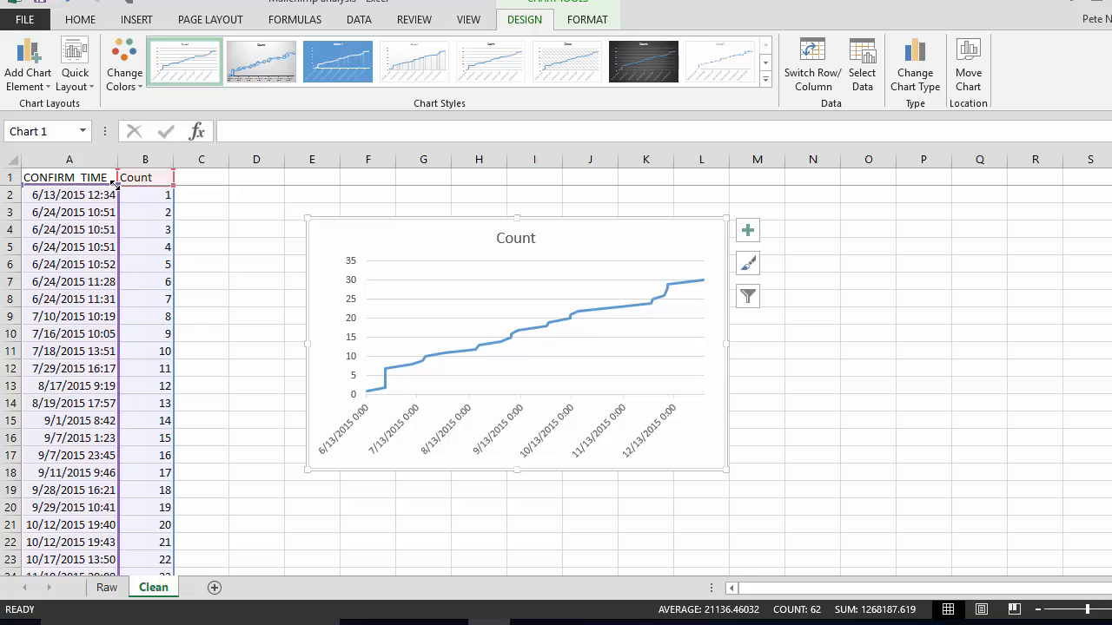
- Narrow the chart's source range to the last six records, rows 26 to 31 of the CONFIRM_TIME and Count columns
scroll(140, 420, "down", 3)
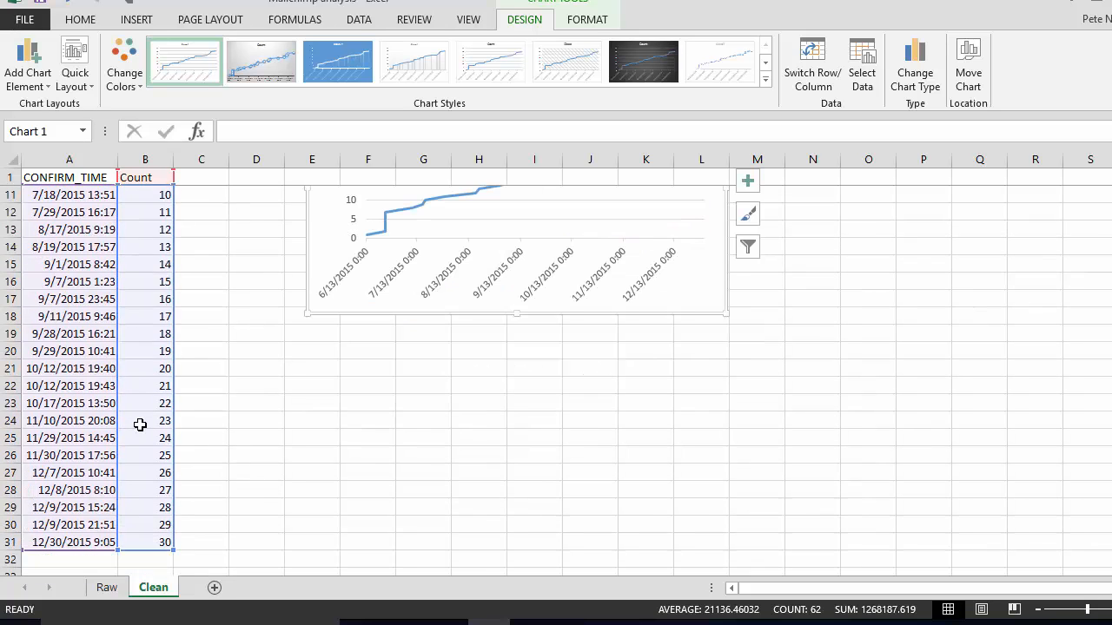
scroll(140, 423, "up", 3)
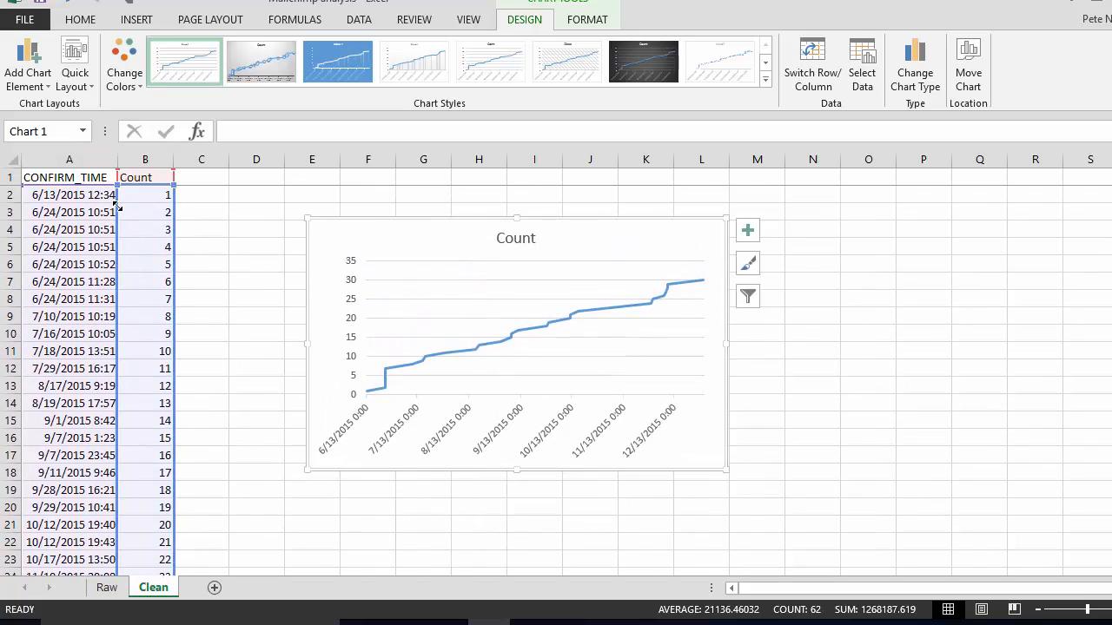
left_click_drag(119, 200, 120, 389)
scroll(122, 391, "down", 2)
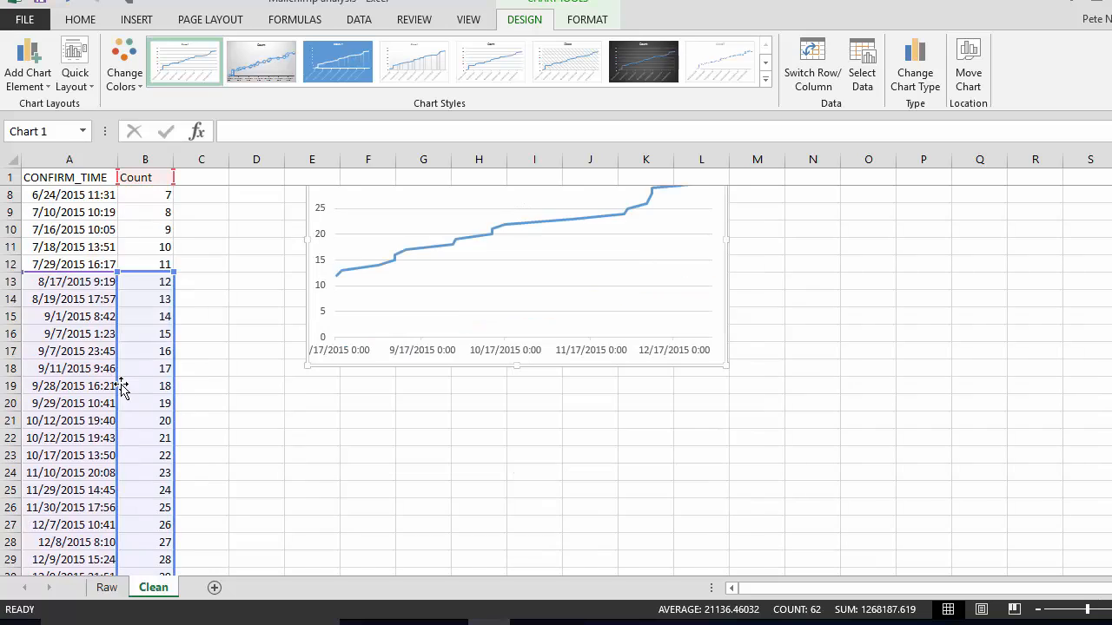
scroll(121, 365, "down", 2)
scroll(122, 218, "up", 1)
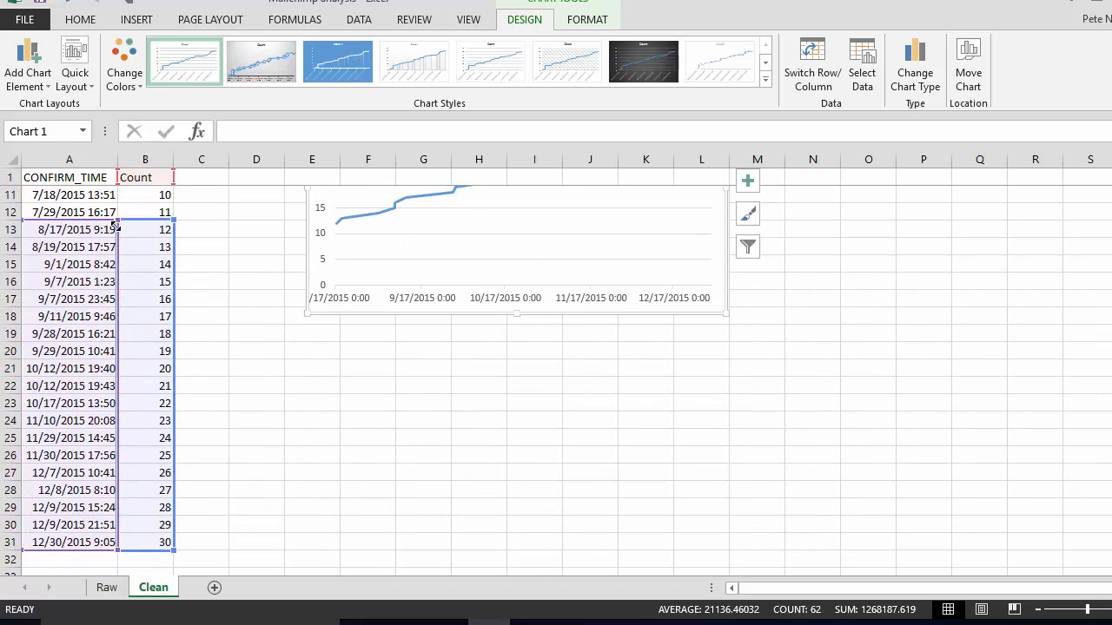
left_click_drag(113, 226, 116, 452)
scroll(460, 483, "up", 3)
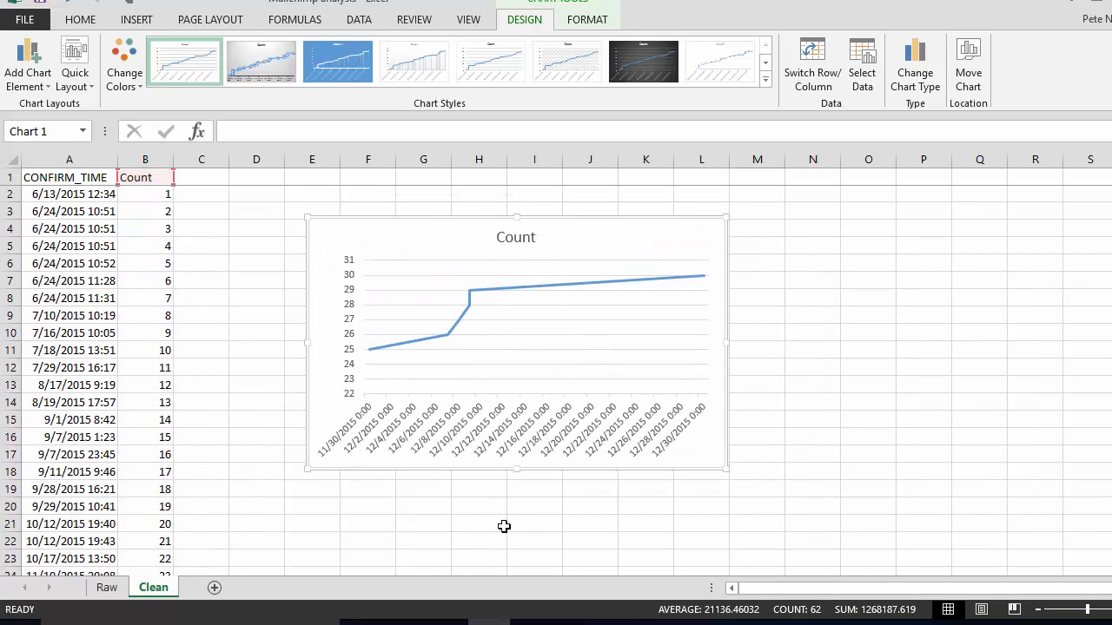
scroll(318, 492, "down", 3)
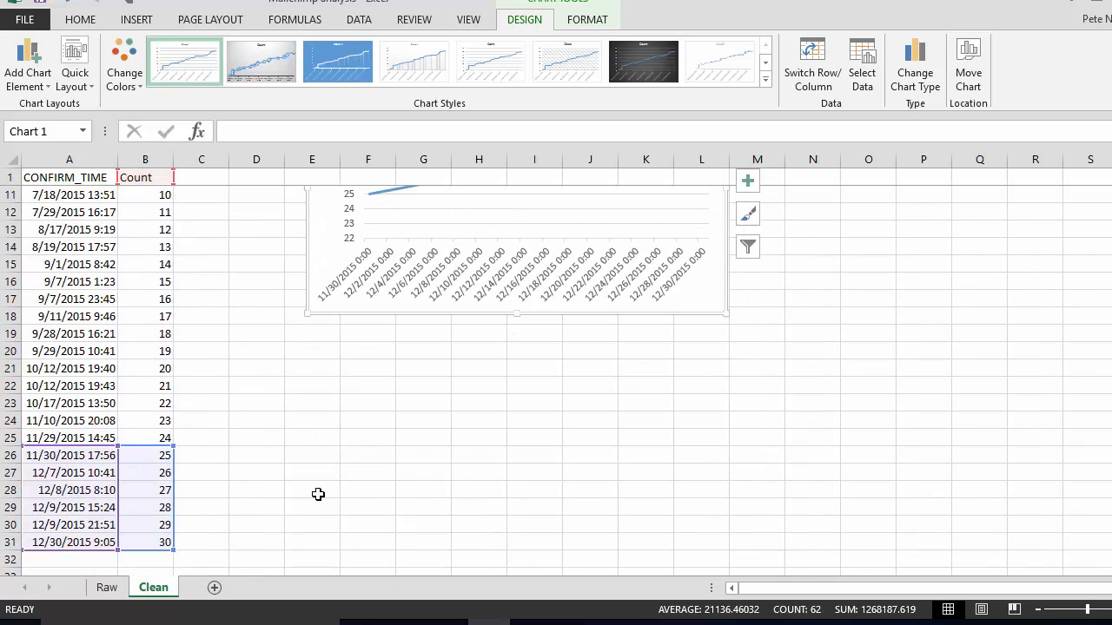
scroll(318, 494, "up", 3)
scroll(251, 544, "down", 4)
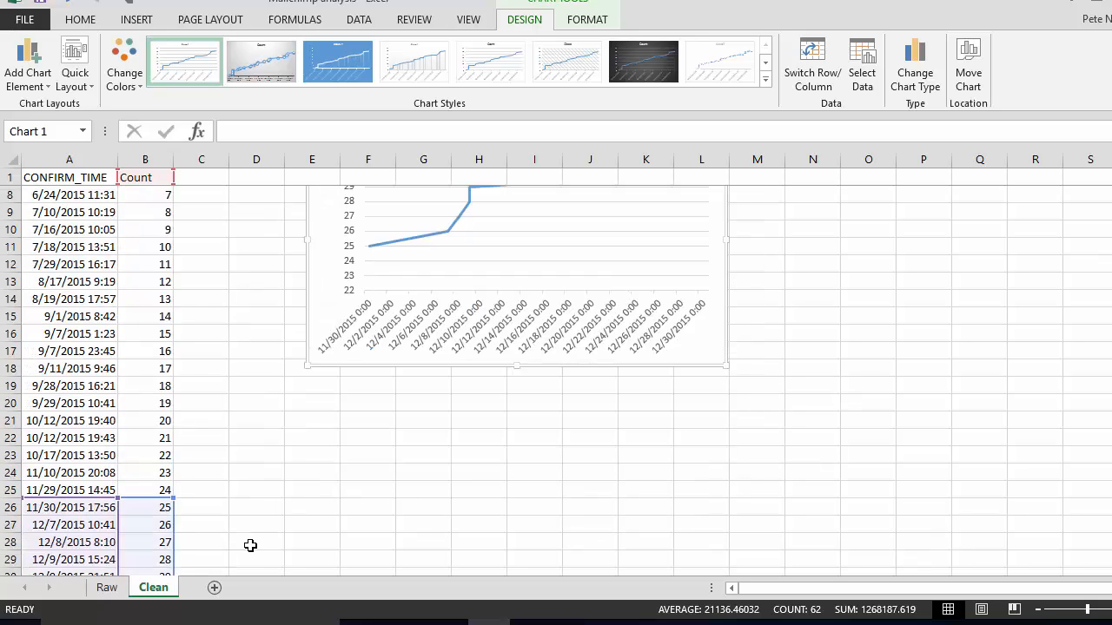
scroll(255, 537, "up", 4)
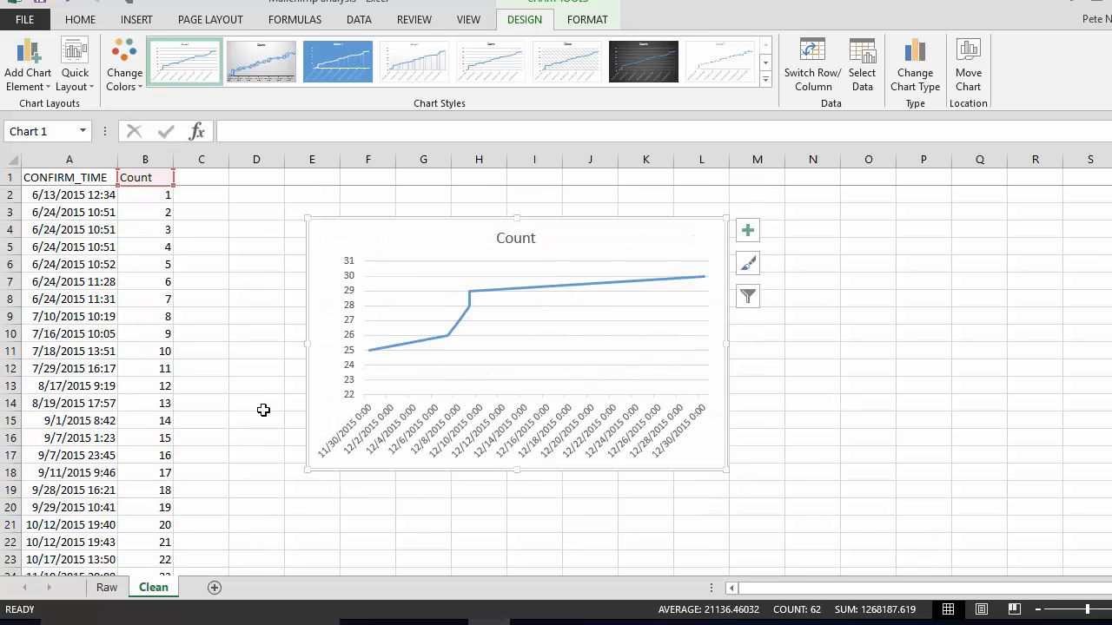
left_click(263, 410)
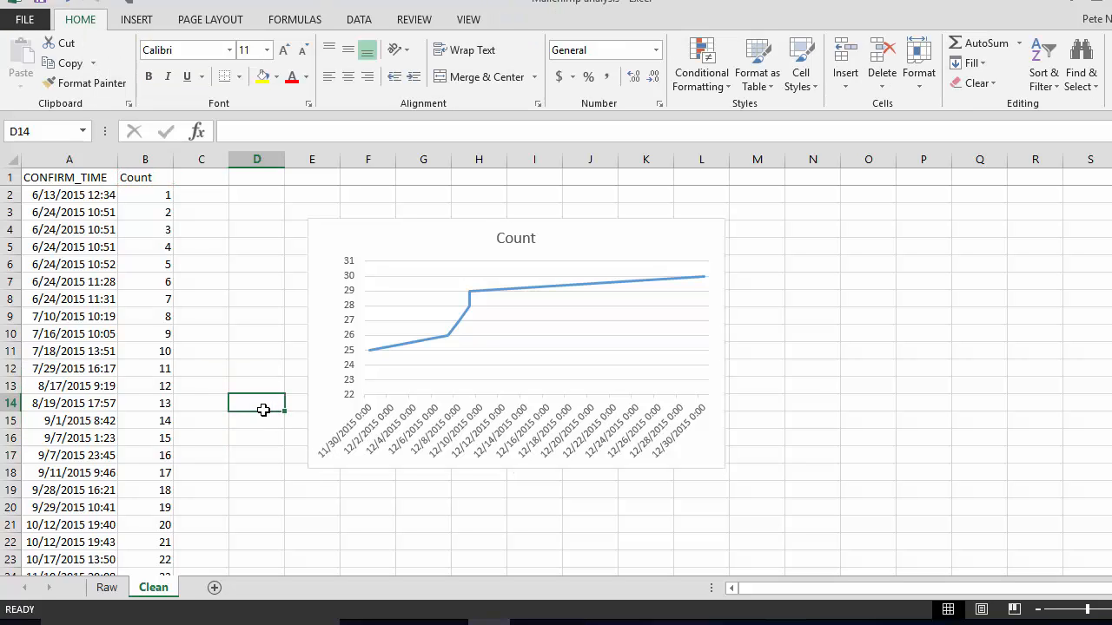
- Open the formatting options for the chart's horizontal axis and set its axis type to Date axis
left_click(433, 440)
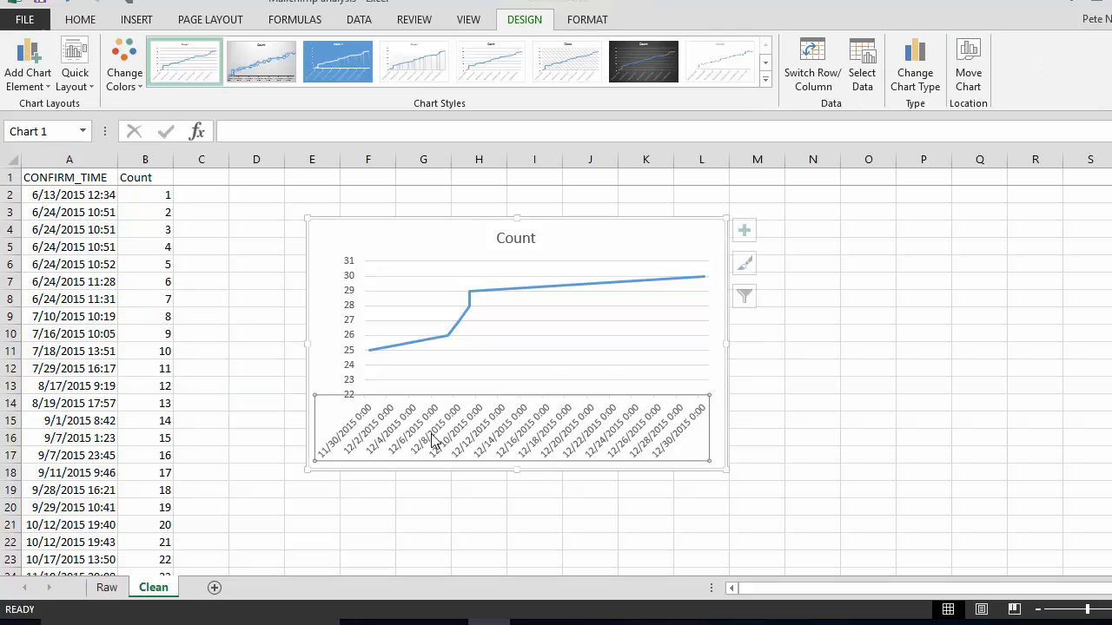
right_click(433, 441)
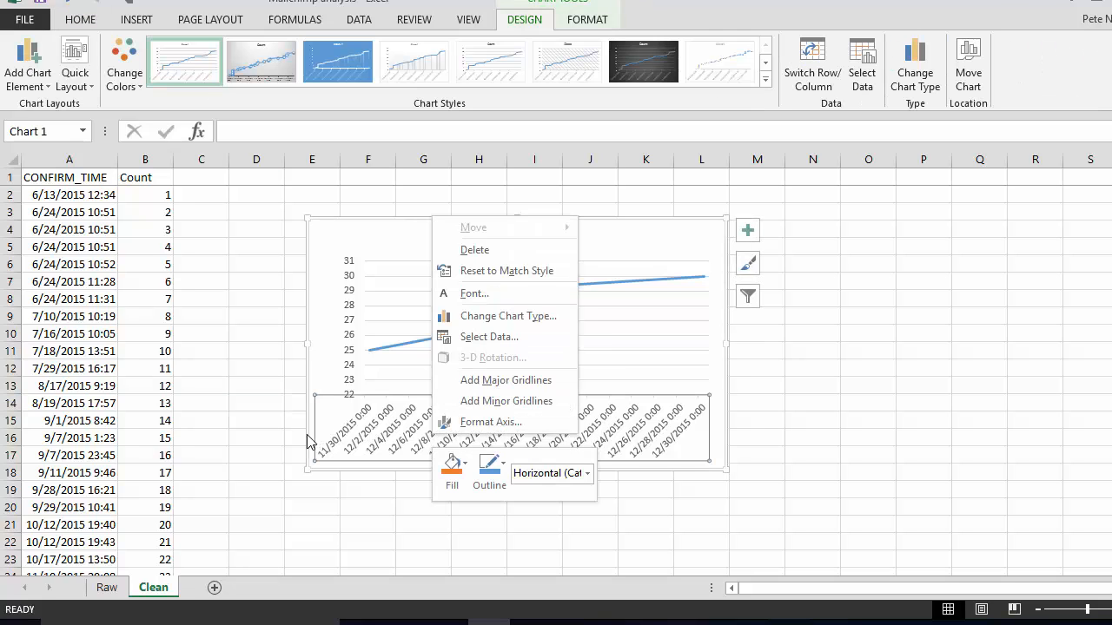
key("Escape")
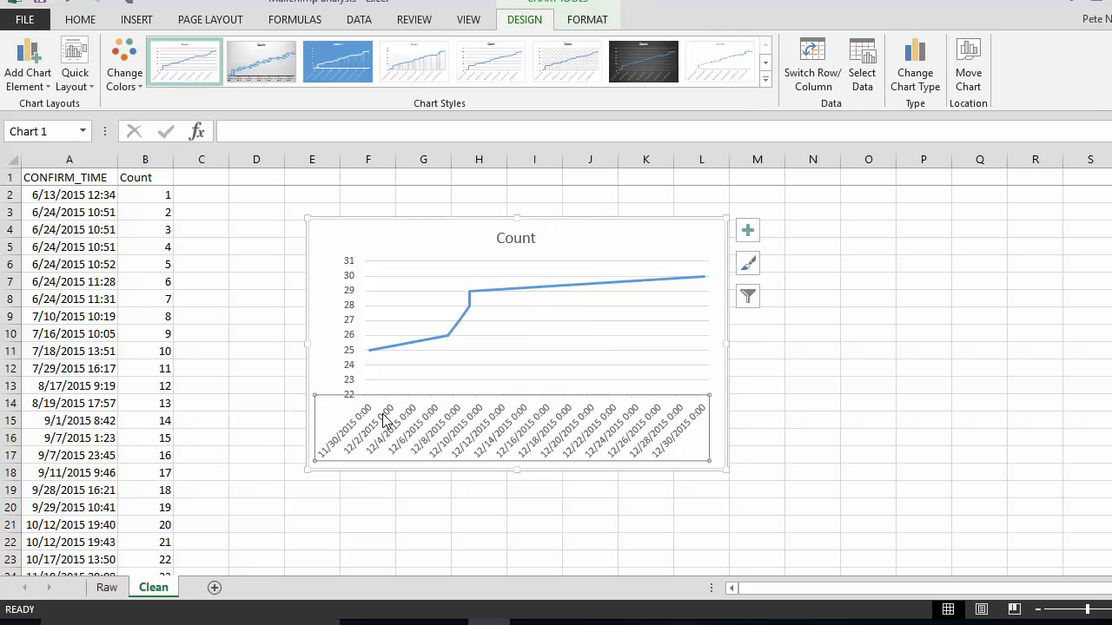
right_click(419, 441)
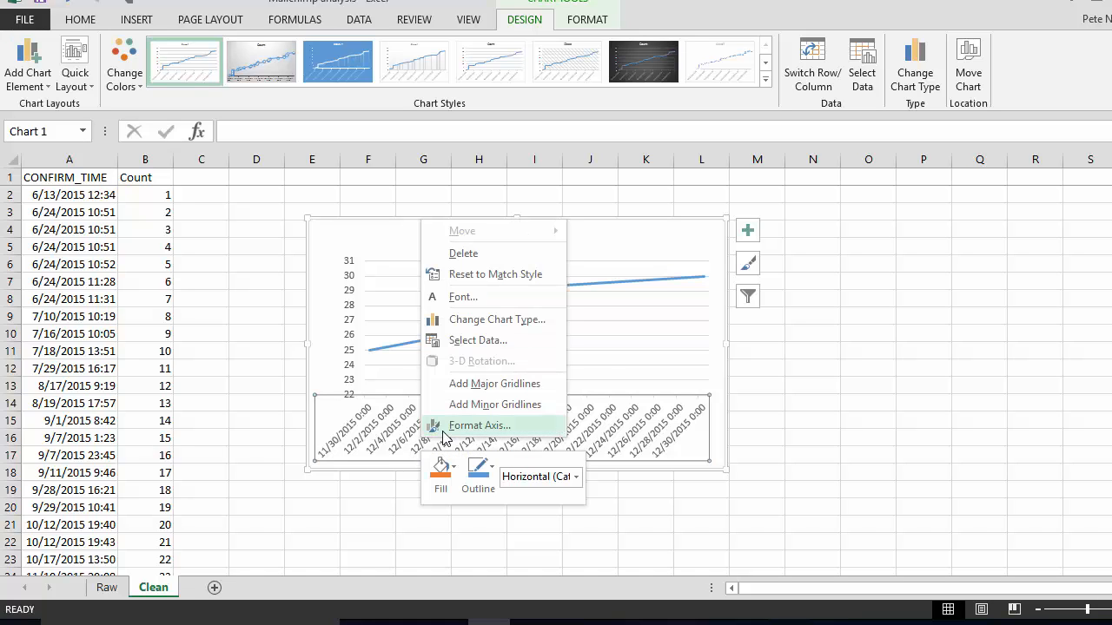
left_click(478, 425)
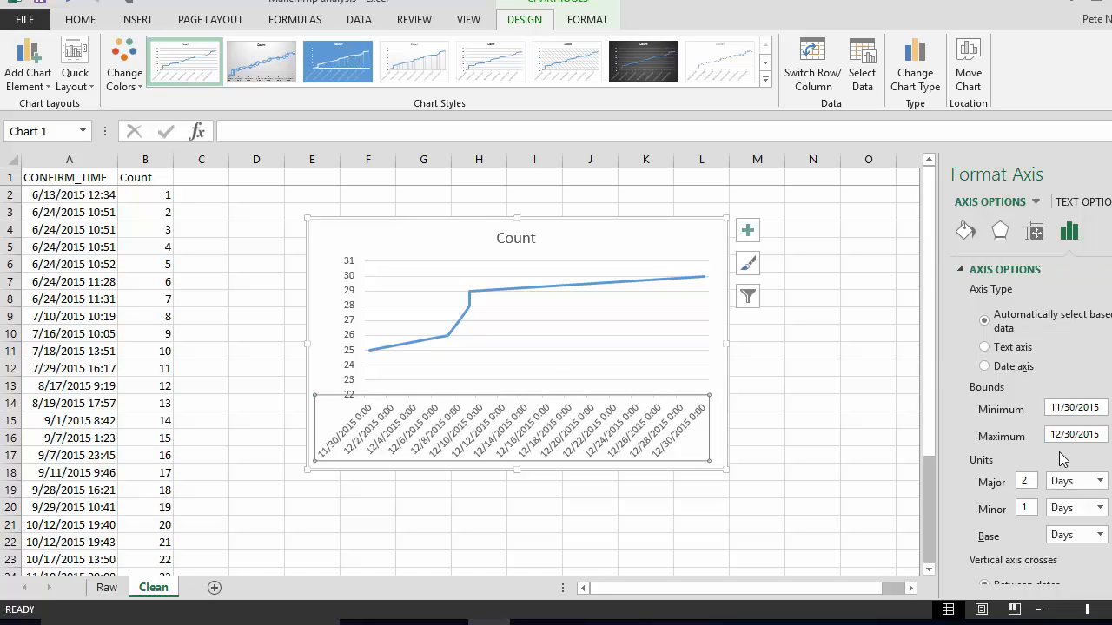
left_click(1003, 366)
scroll(1097, 465, "down", 5)
scroll(985, 346, "up", 3)
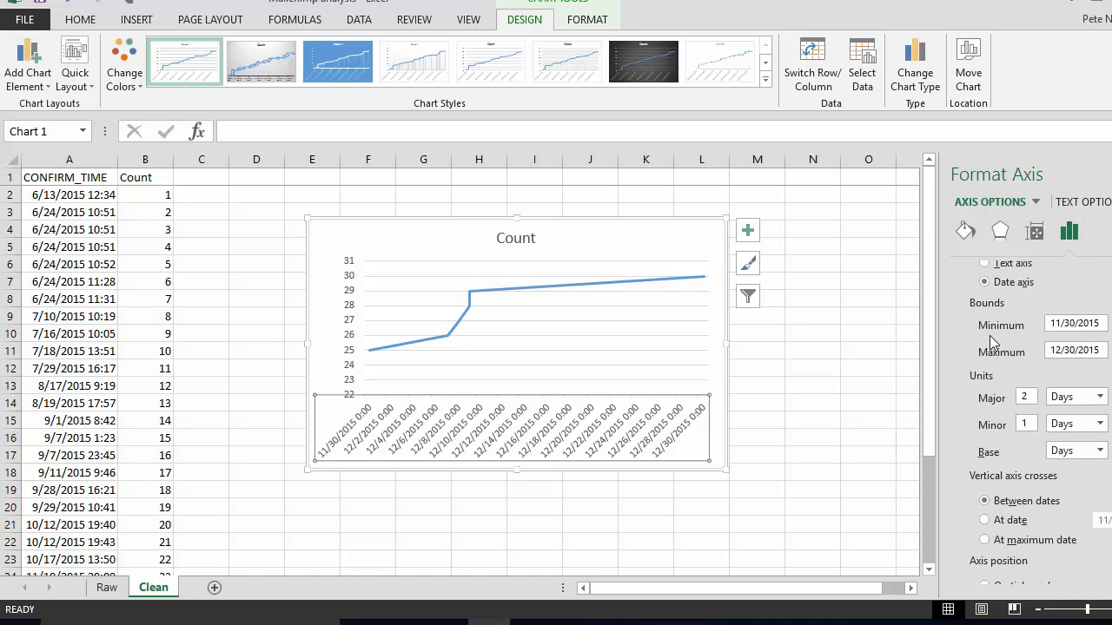
- Set the number category of the horizontal axis labels to Date
scroll(989, 336, "down", 3)
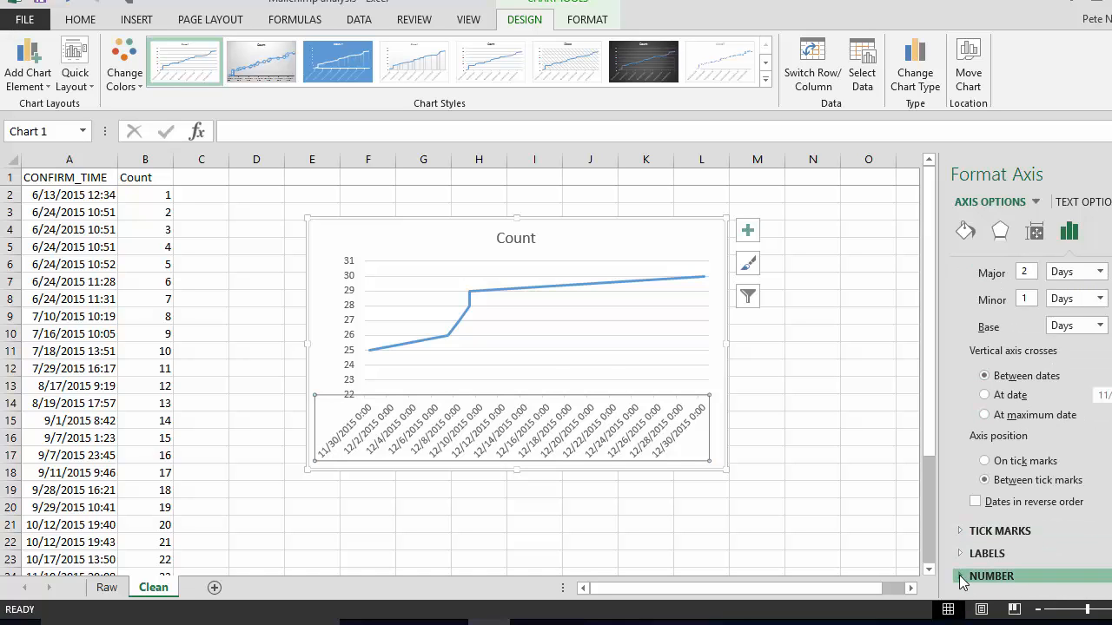
left_click(963, 578)
left_click(995, 458)
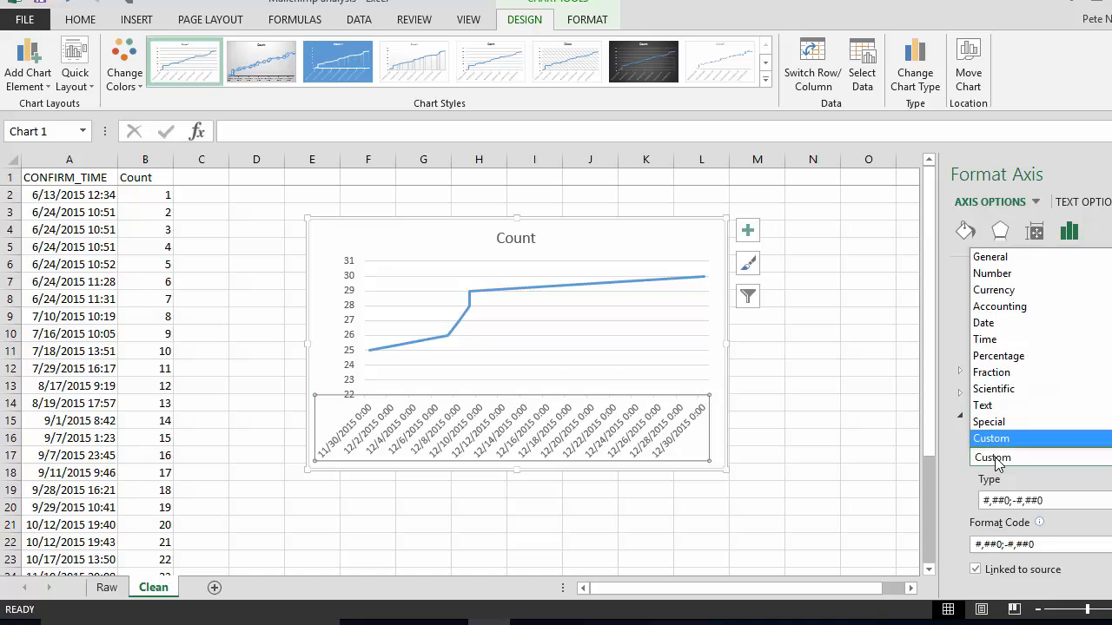
left_click(984, 323)
scroll(1036, 487, "down", 1)
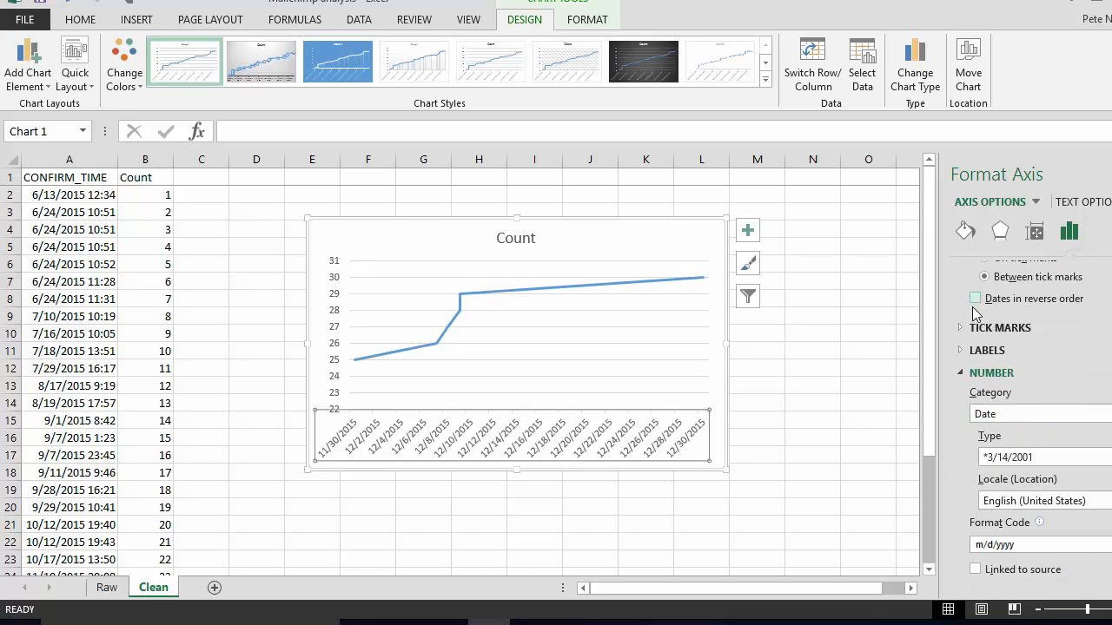
left_click(990, 415)
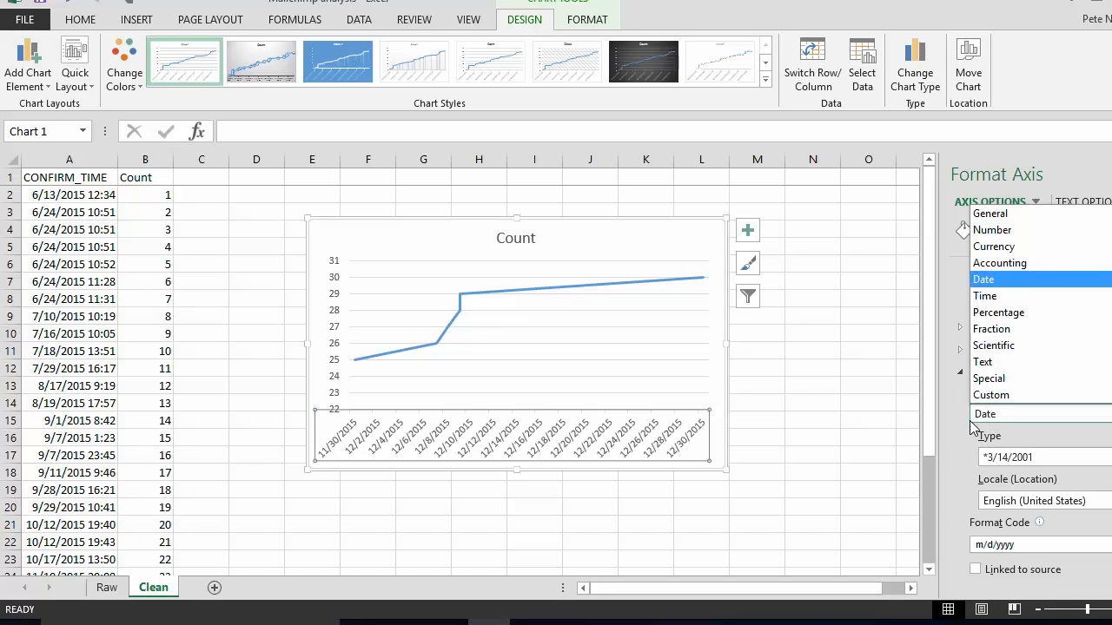
left_click(959, 437)
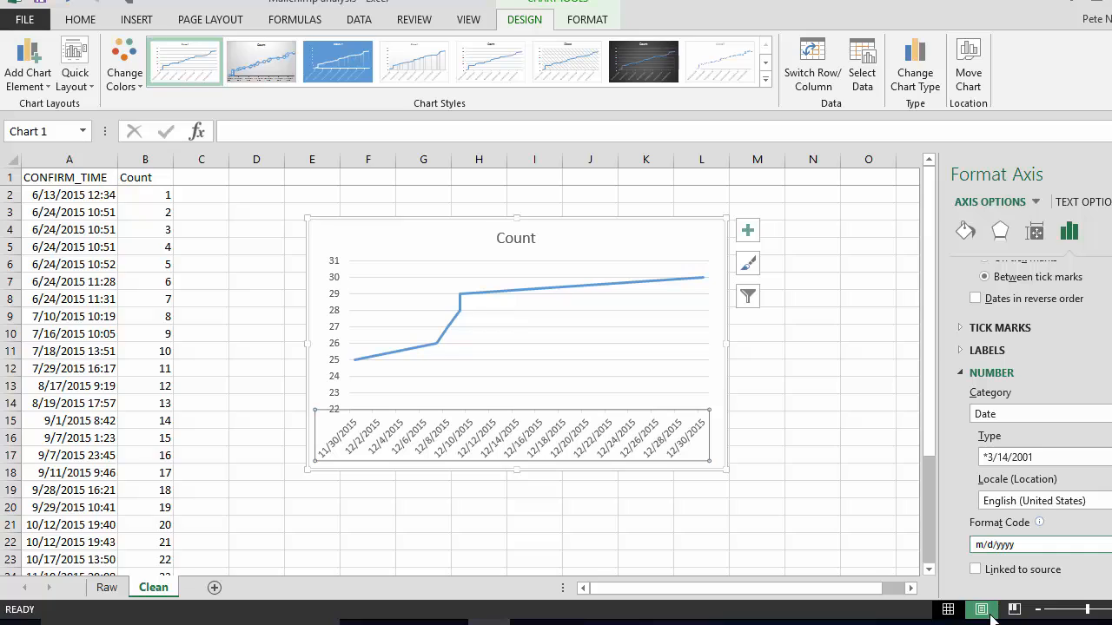
- Change the horizontal axis format code to mm-dd-yy and close the axis formatting options
key("Left")
key("Left")
type("m-d")
key("Delete")
type("-")
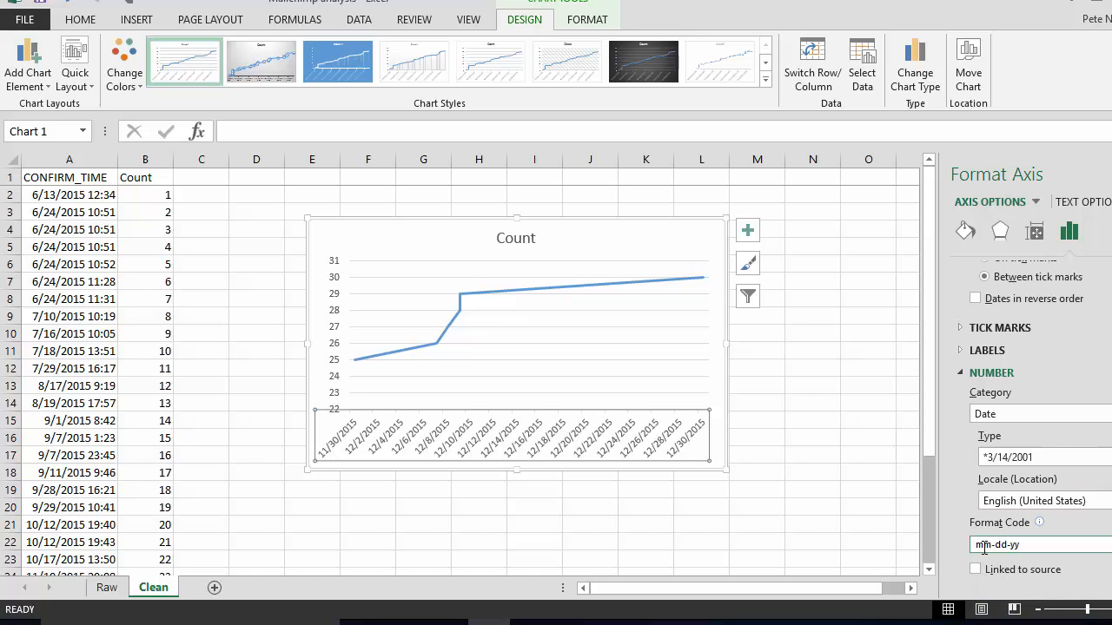
key("Return")
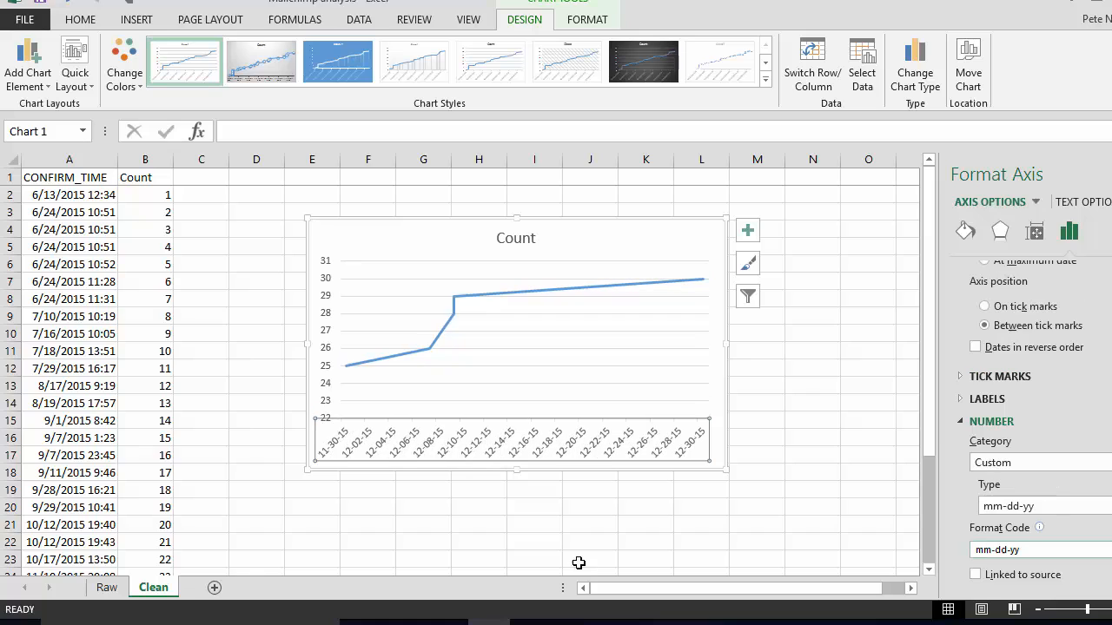
left_click(619, 483)
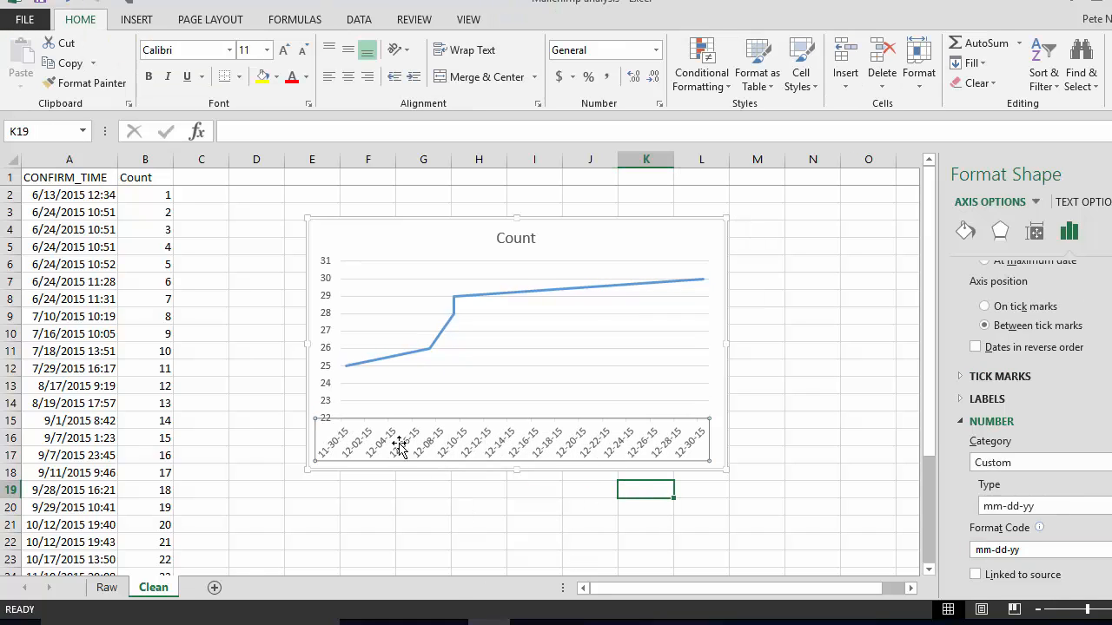
left_click(258, 472)
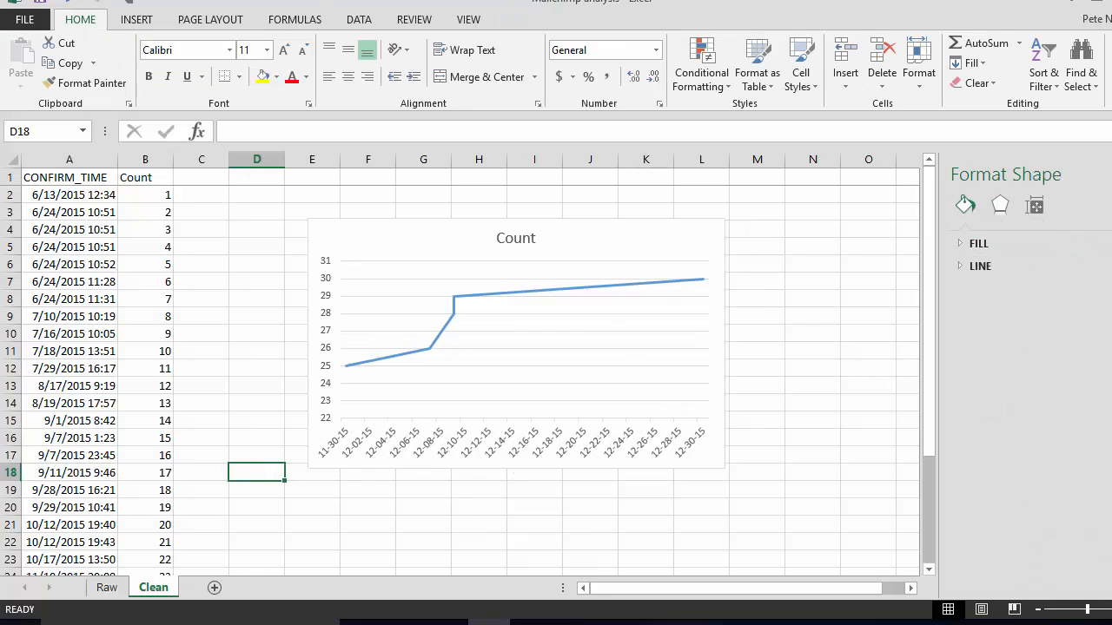
left_click(1111, 174)
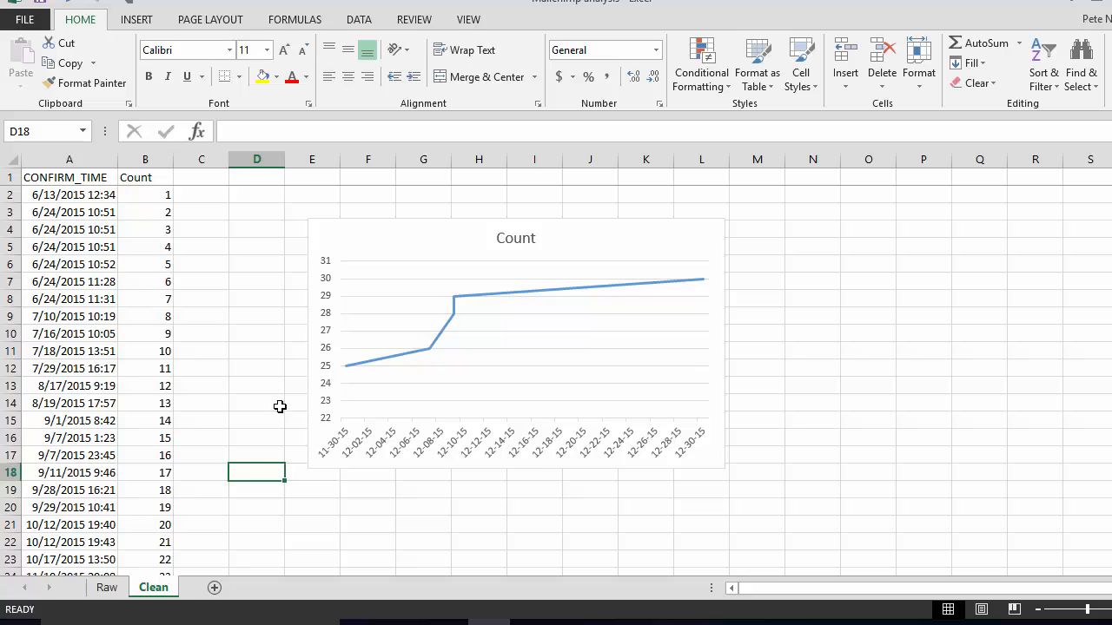
- Remove the gridlines from the Count chart
left_click(403, 221)
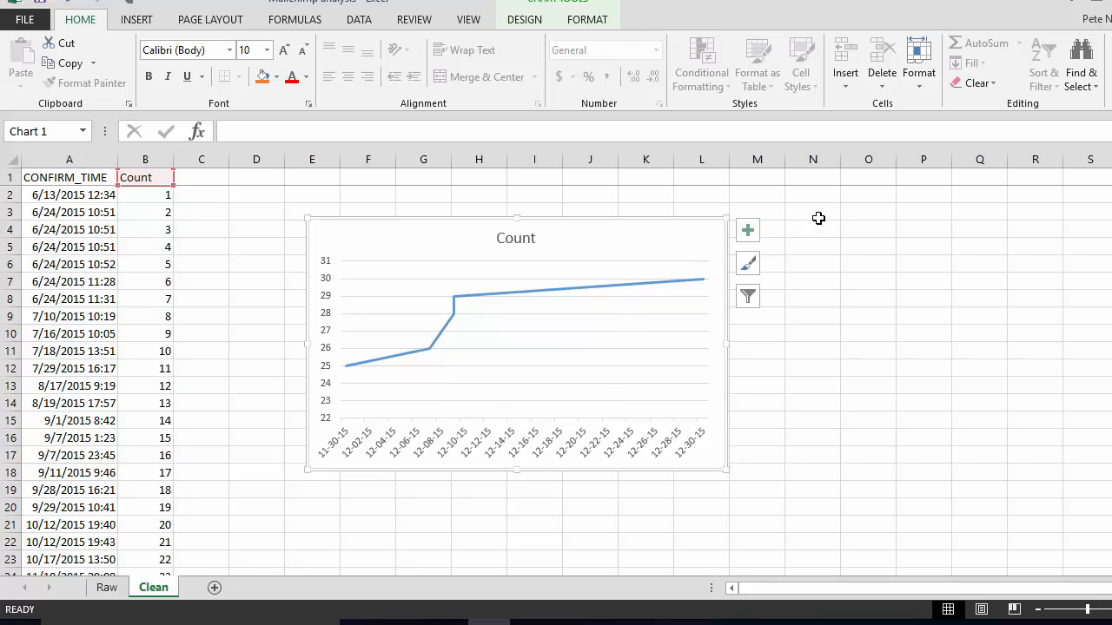
left_click(746, 233)
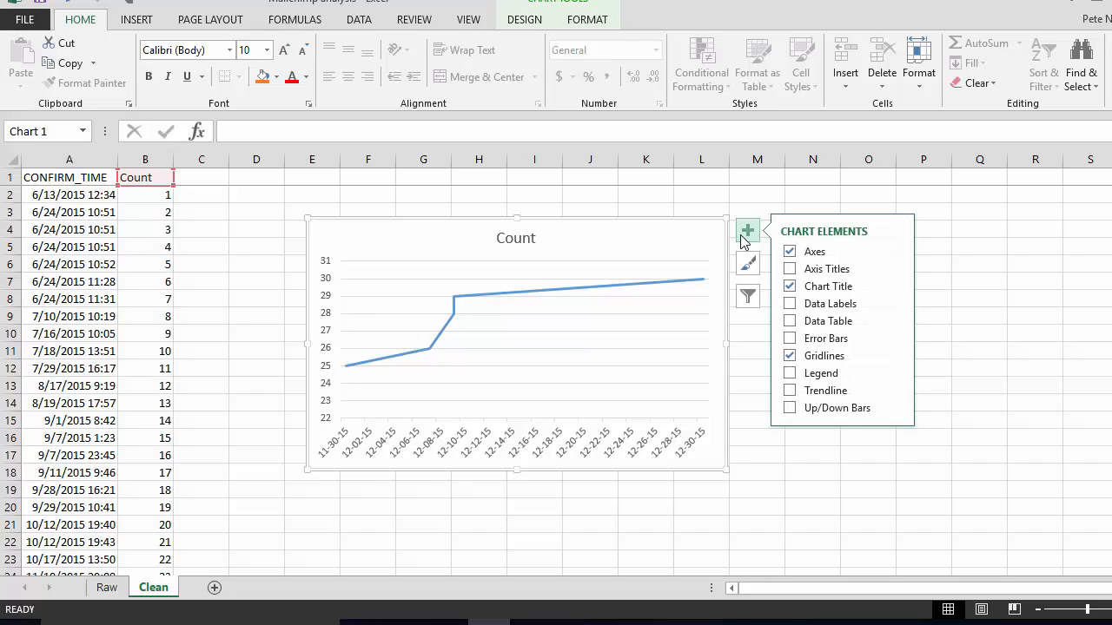
left_click(790, 356)
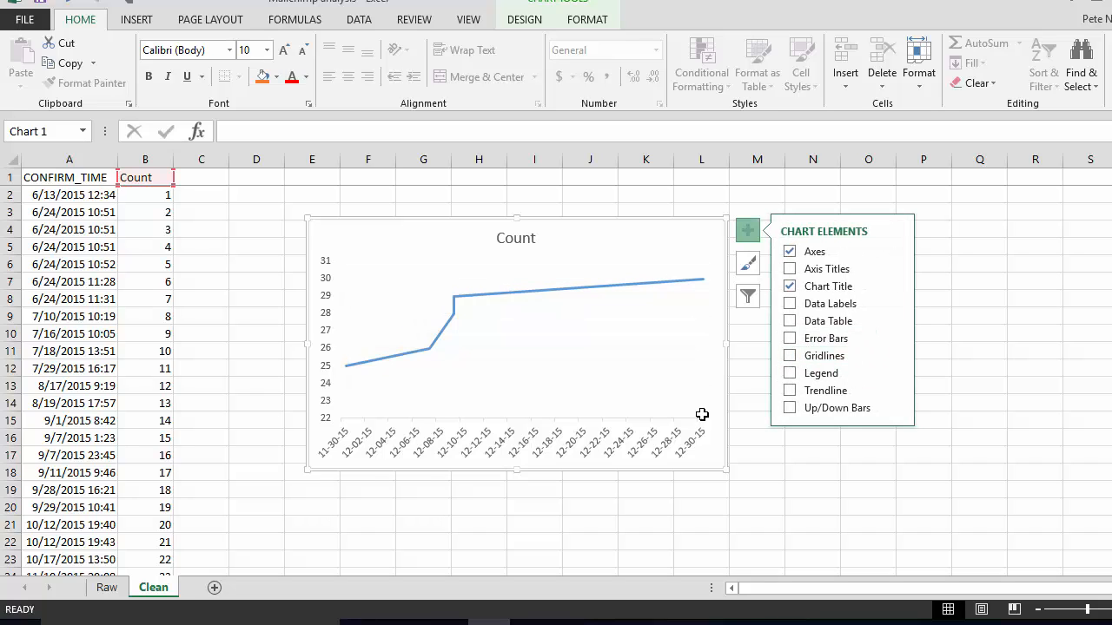
left_click(292, 422)
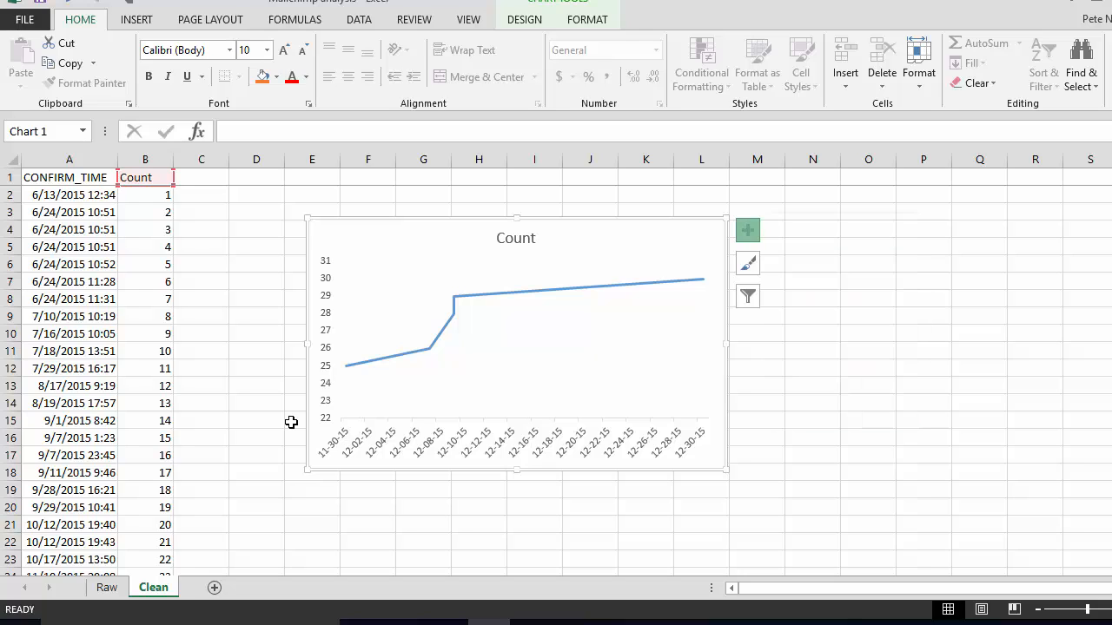
left_click(293, 422)
left_click(304, 341)
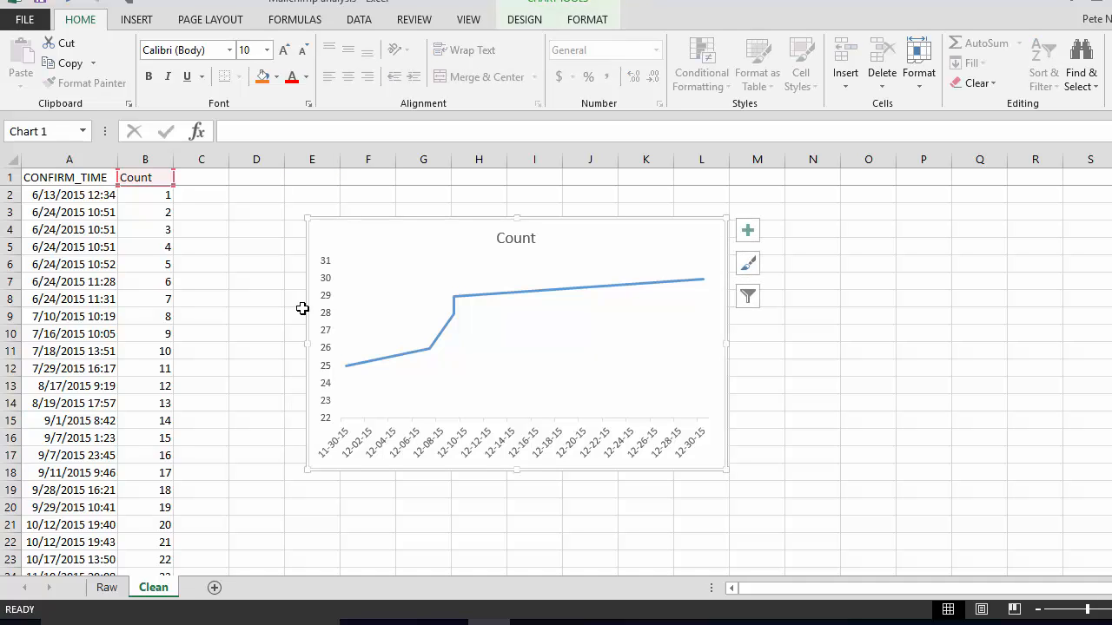
right_click(309, 308)
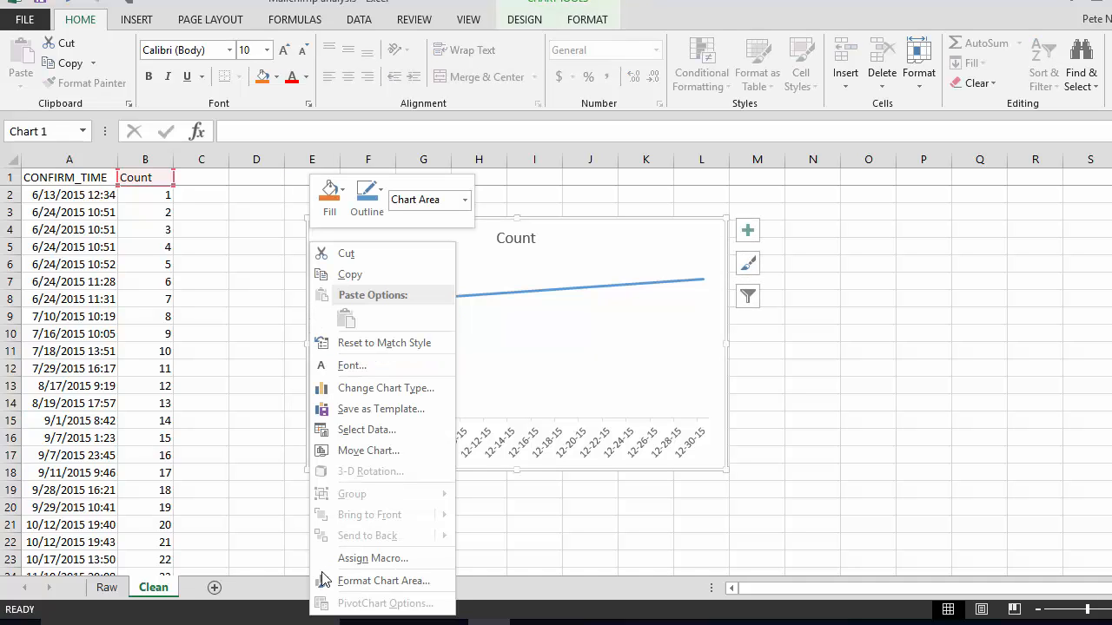
left_click(382, 581)
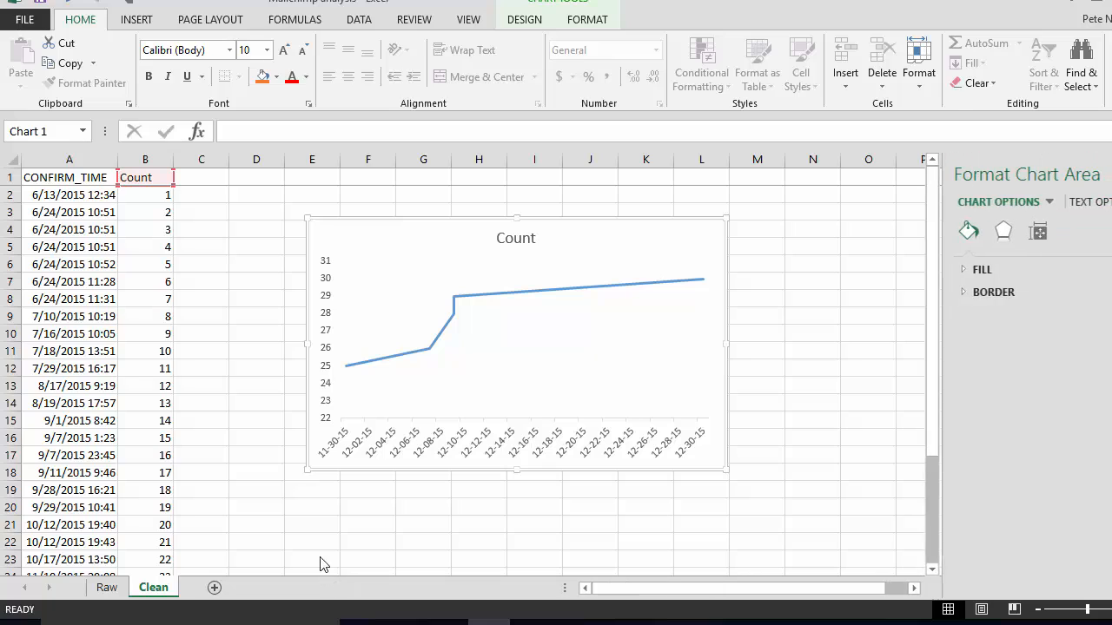
left_click(1111, 175)
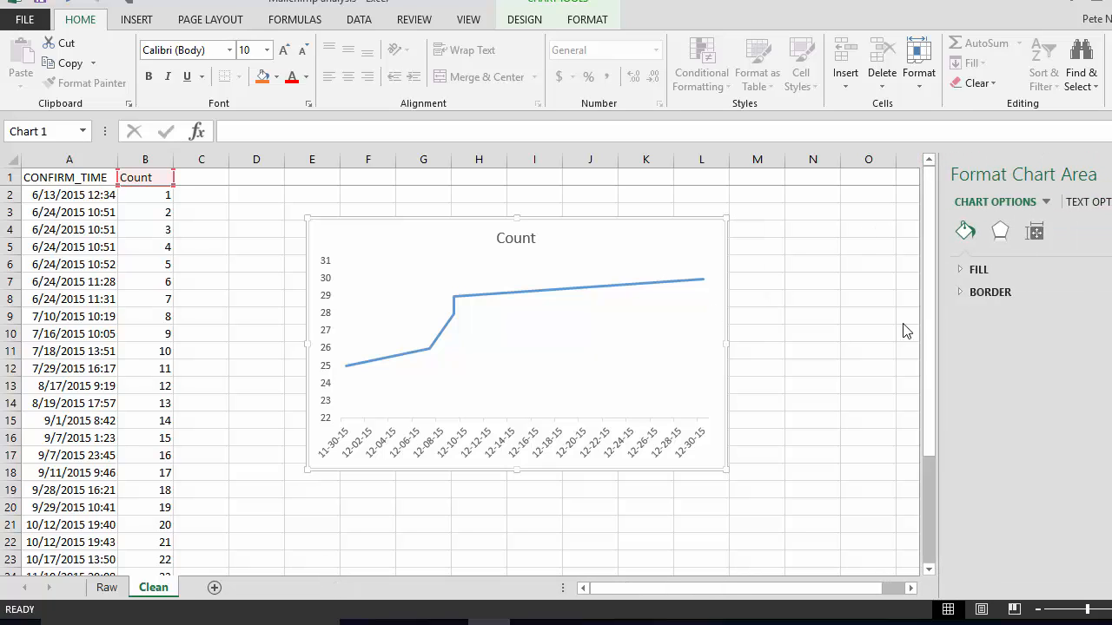
left_click(276, 390)
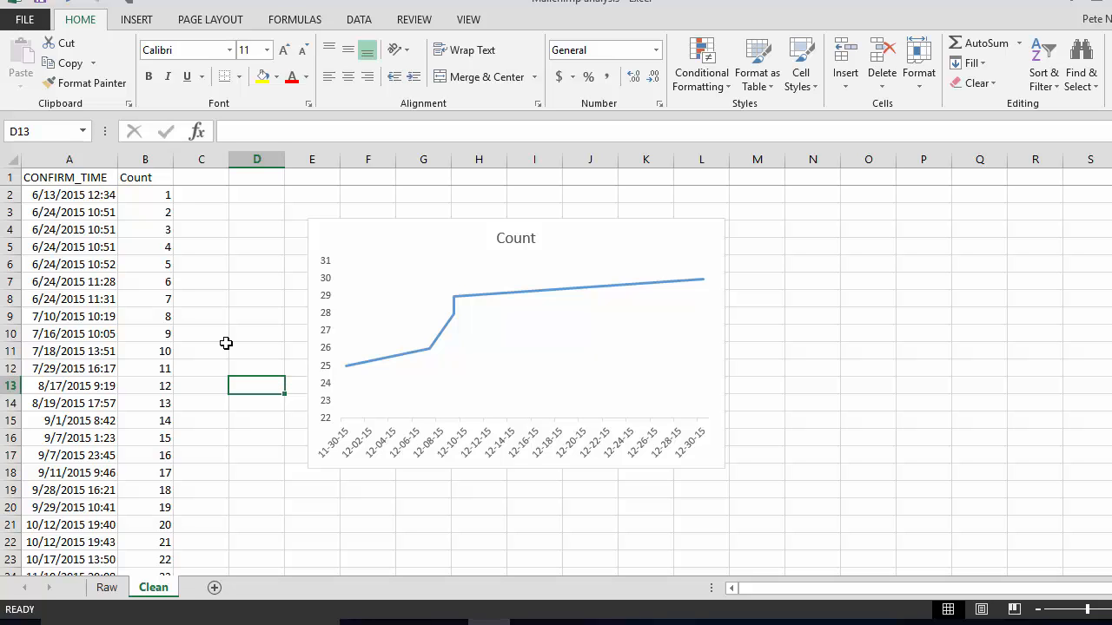
- Move the chart closer to the data so it starts in column D and spans about rows 10 to 24
left_click_drag(472, 240, 423, 328)
scroll(422, 330, "down", 3)
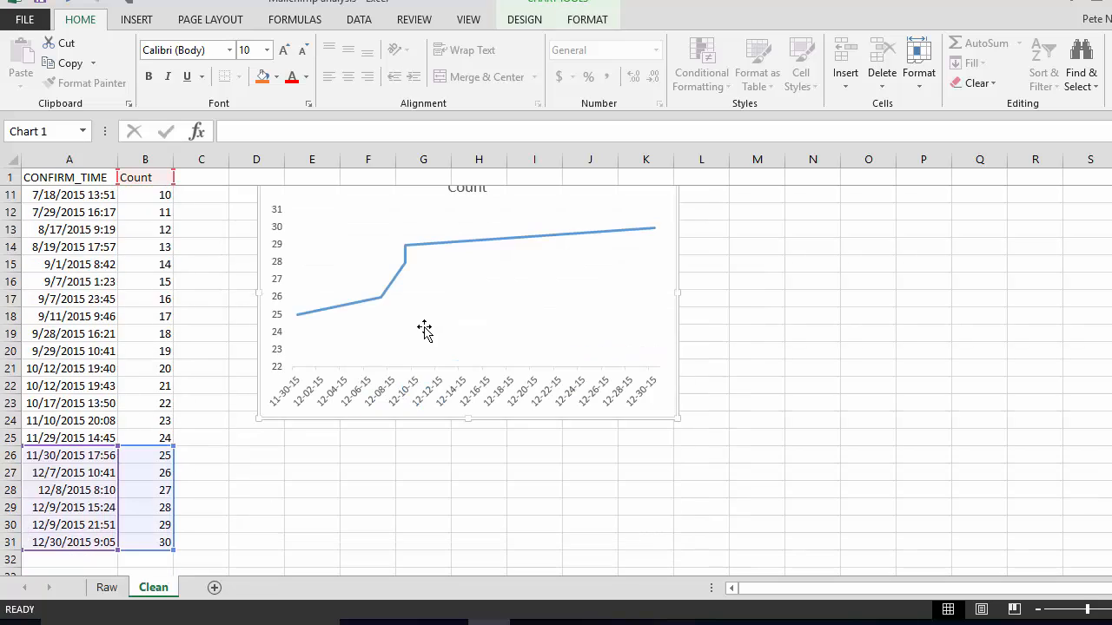
- Move the chart down to about rows 17 to 31 and retitle it "HTA subscriber growth"
left_click_drag(434, 417, 469, 552)
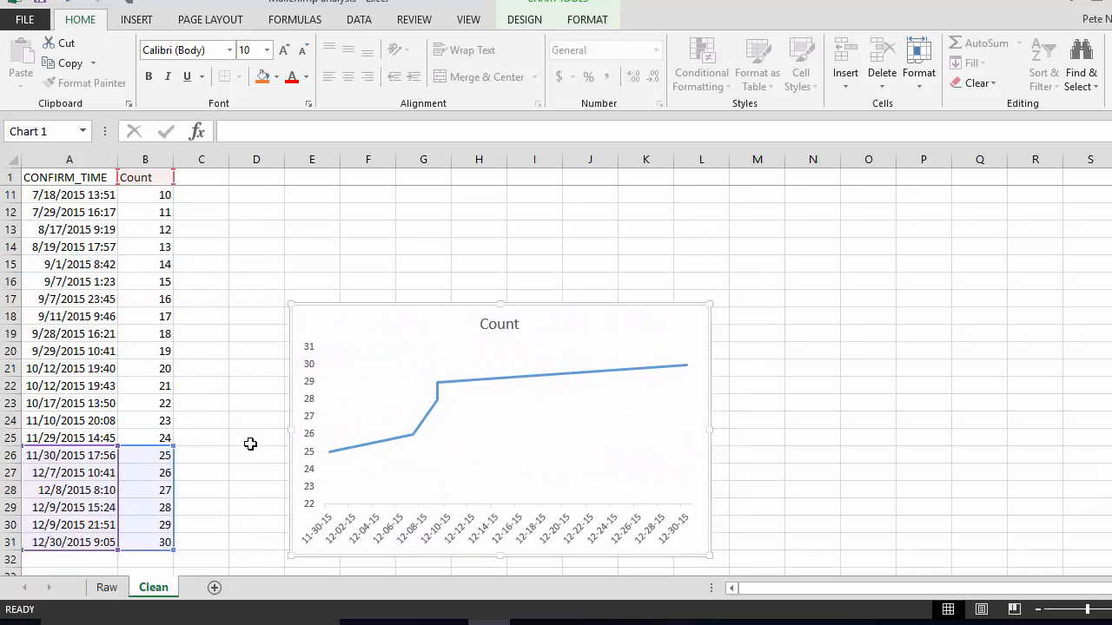
left_click(218, 457)
left_click(495, 322)
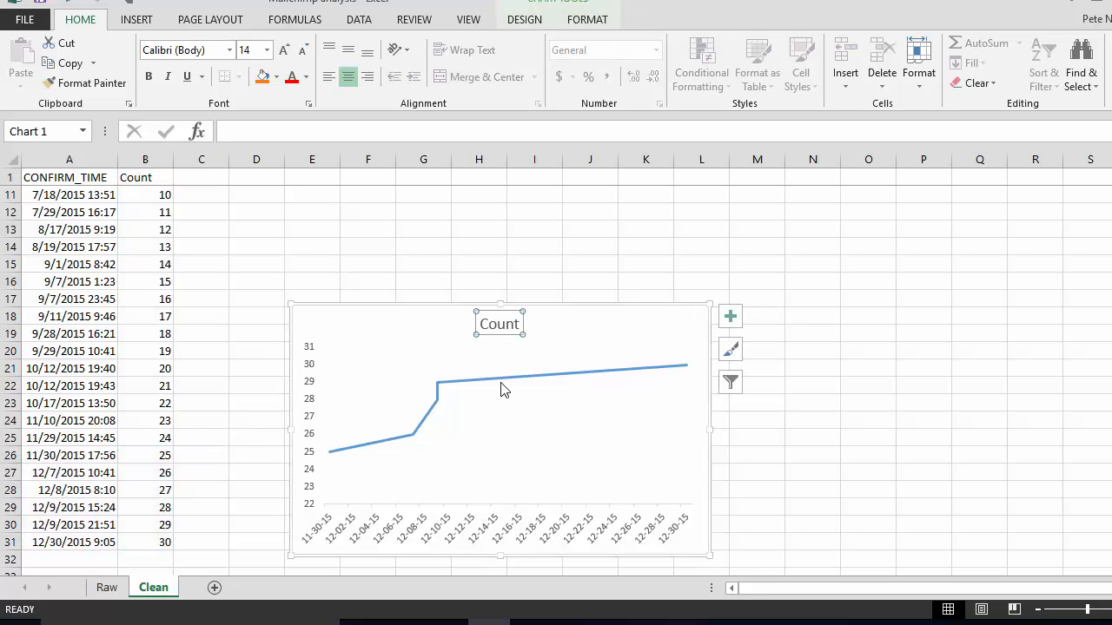
double_click(493, 322)
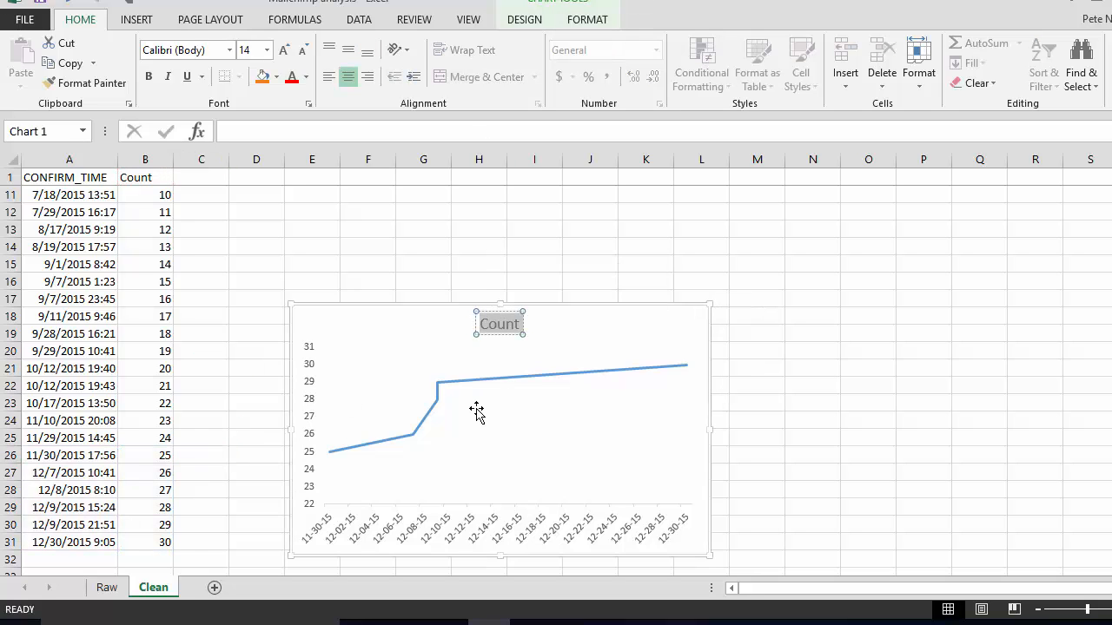
type("HTA sub")
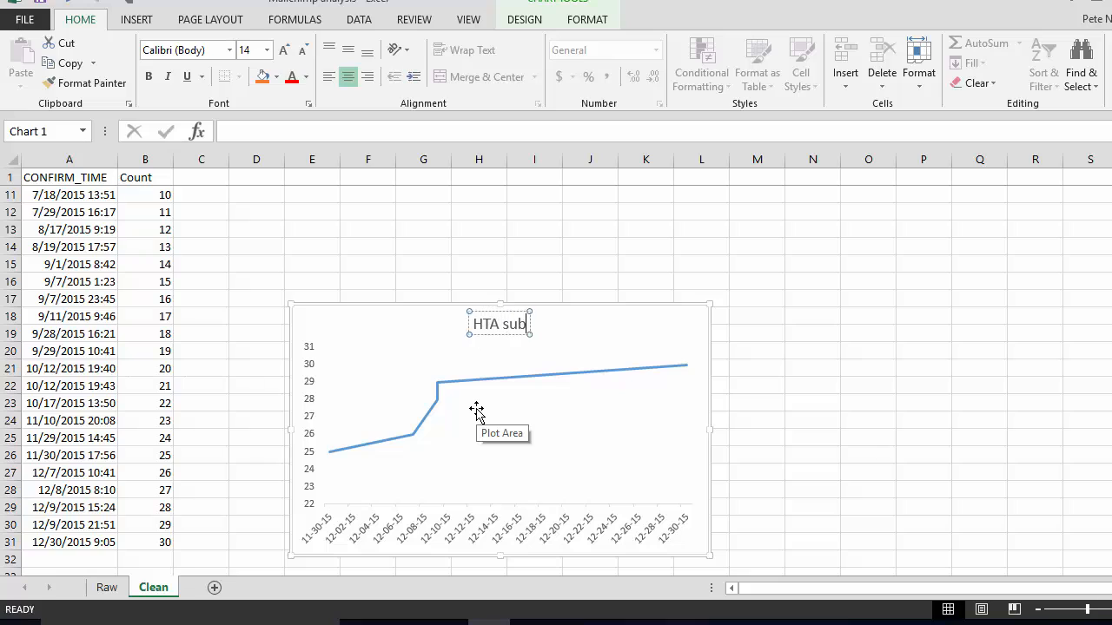
type("scriber growth")
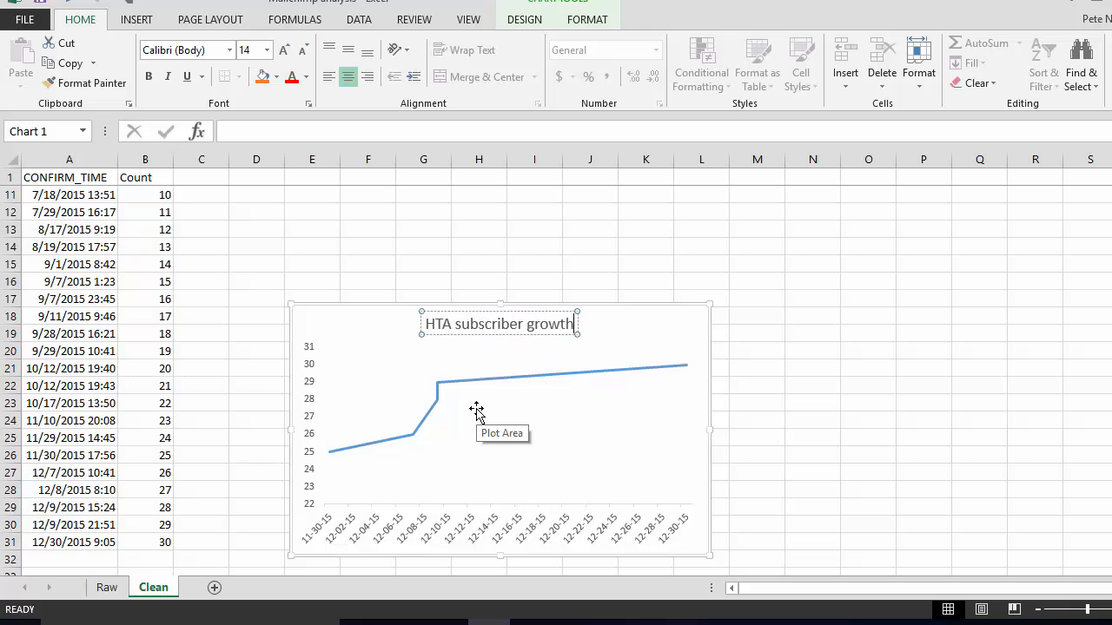
key("Escape")
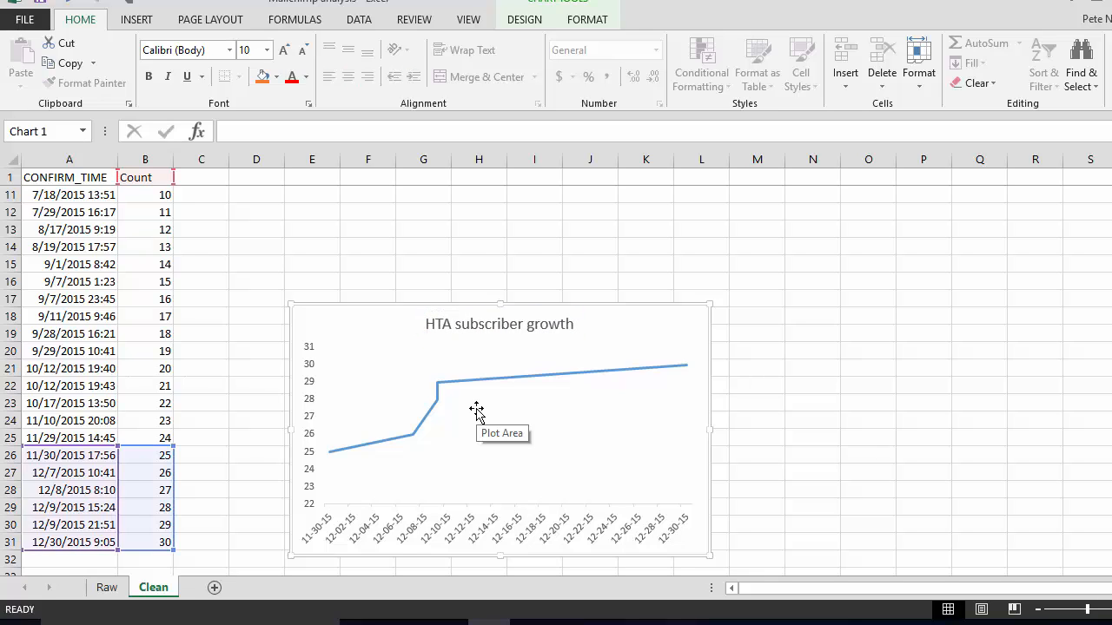
- Move the chart closer to the data so it starts in column C and spans about rows 16 to 30
left_click(198, 384)
left_click(380, 303)
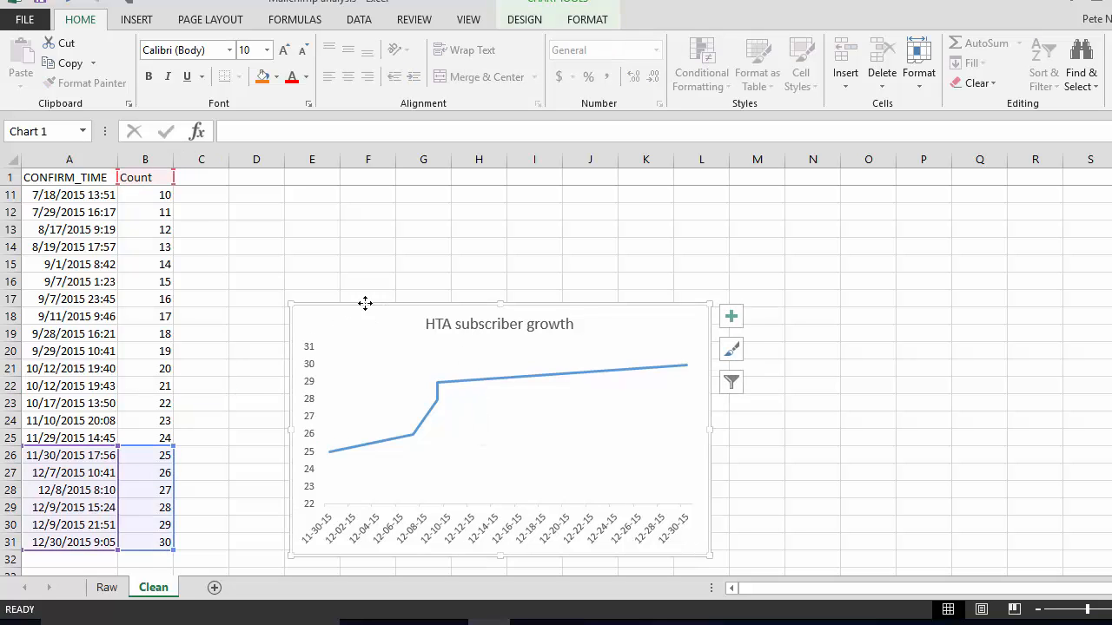
left_click_drag(378, 303, 279, 275)
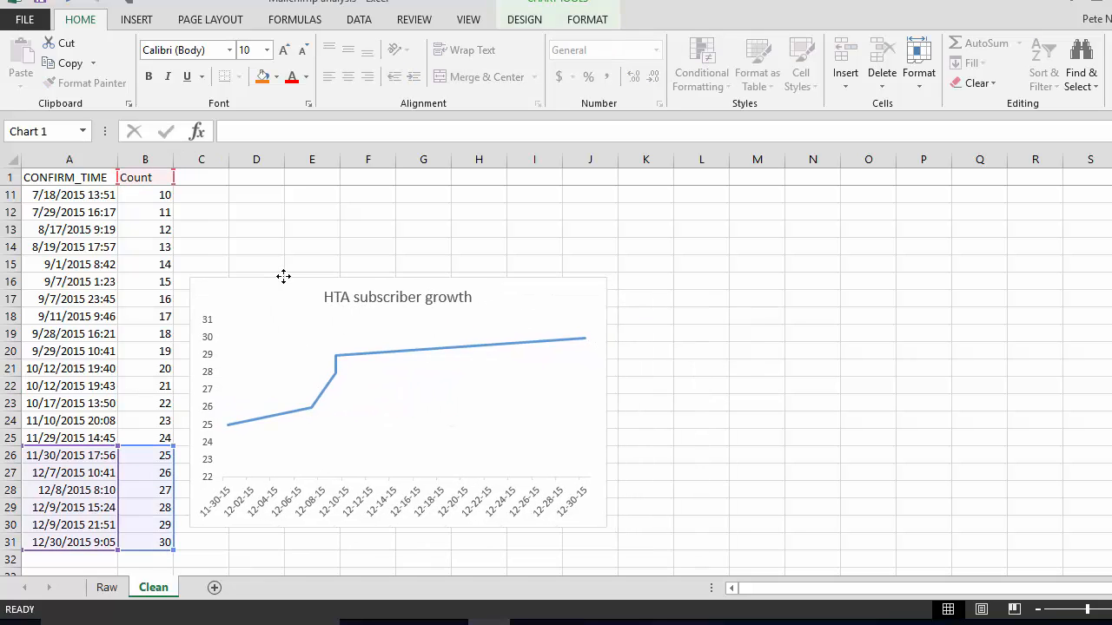
left_click(349, 240)
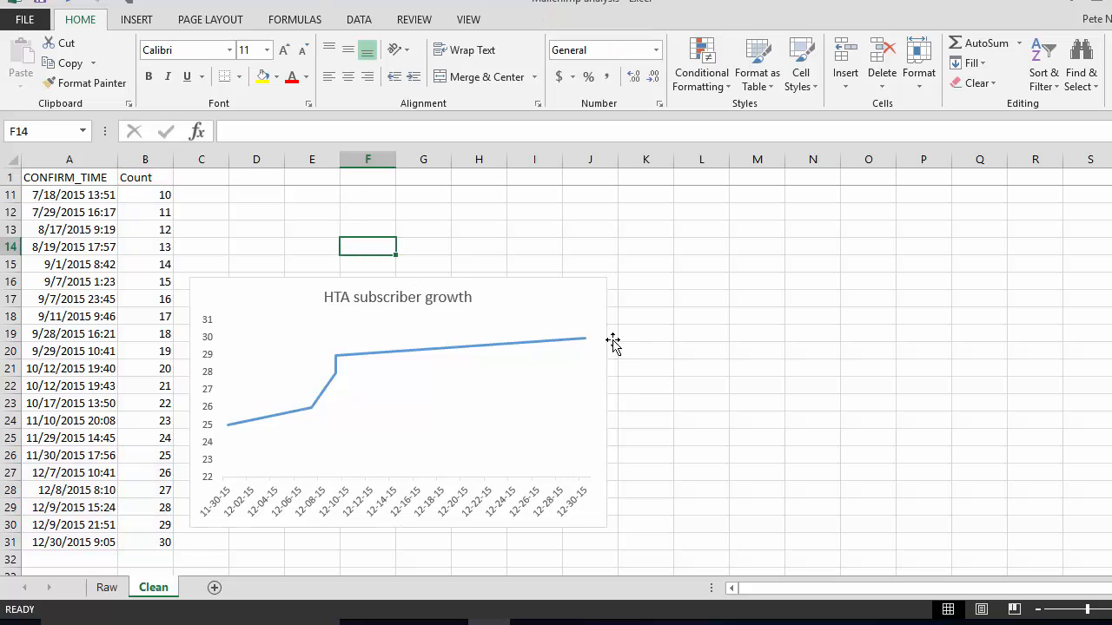
- Thicken the Count series line in the chart to a 4½ pt weight
left_click(397, 354)
right_click(397, 353)
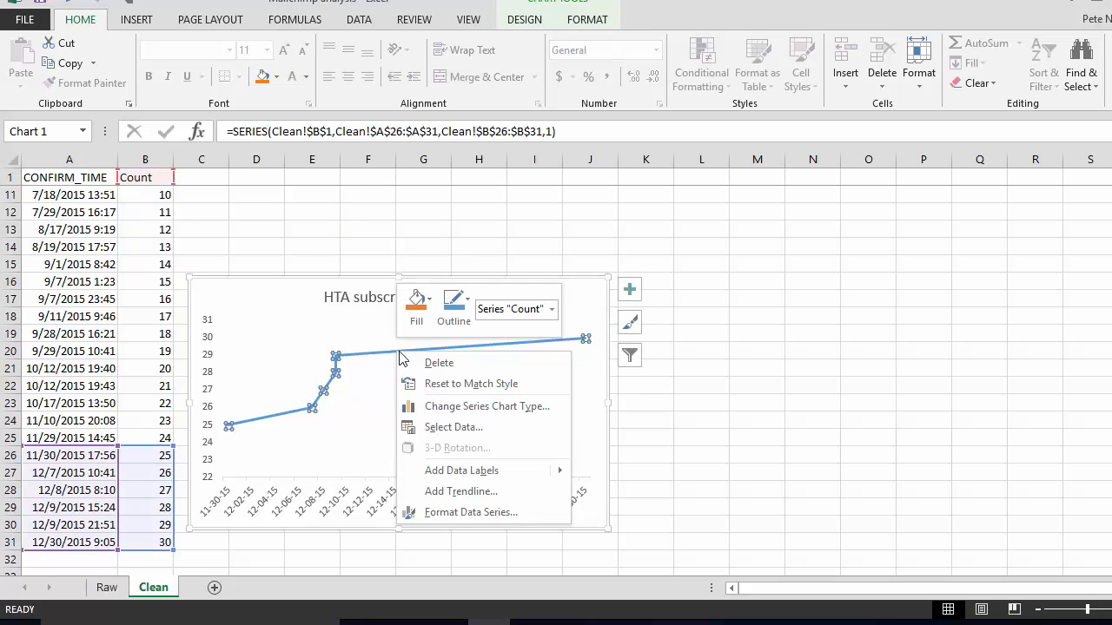
left_click(448, 302)
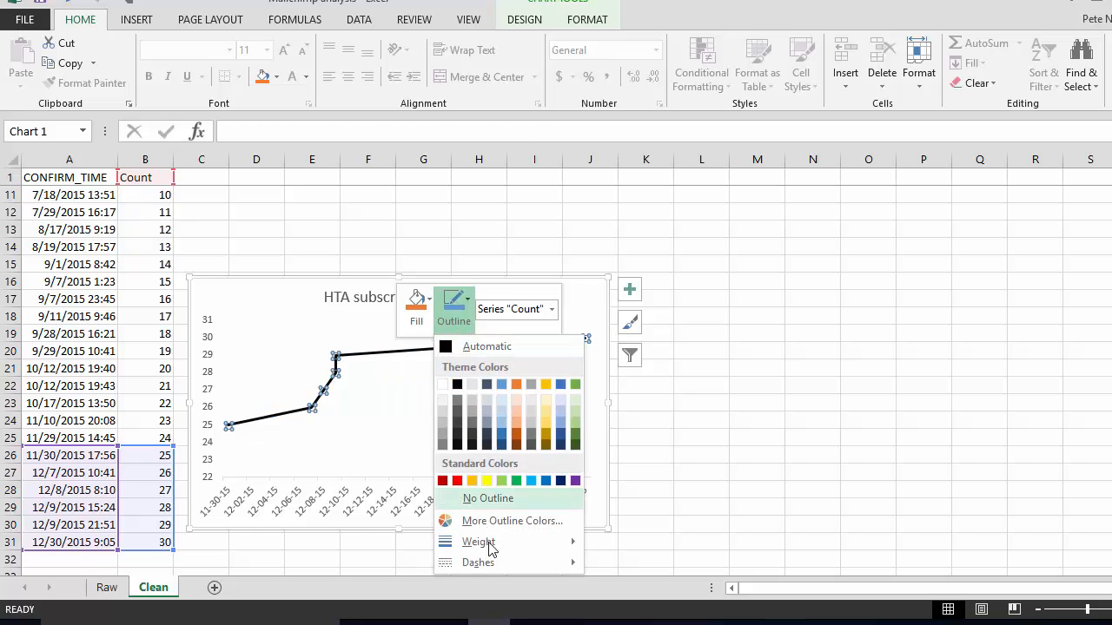
mouse_move(492, 544)
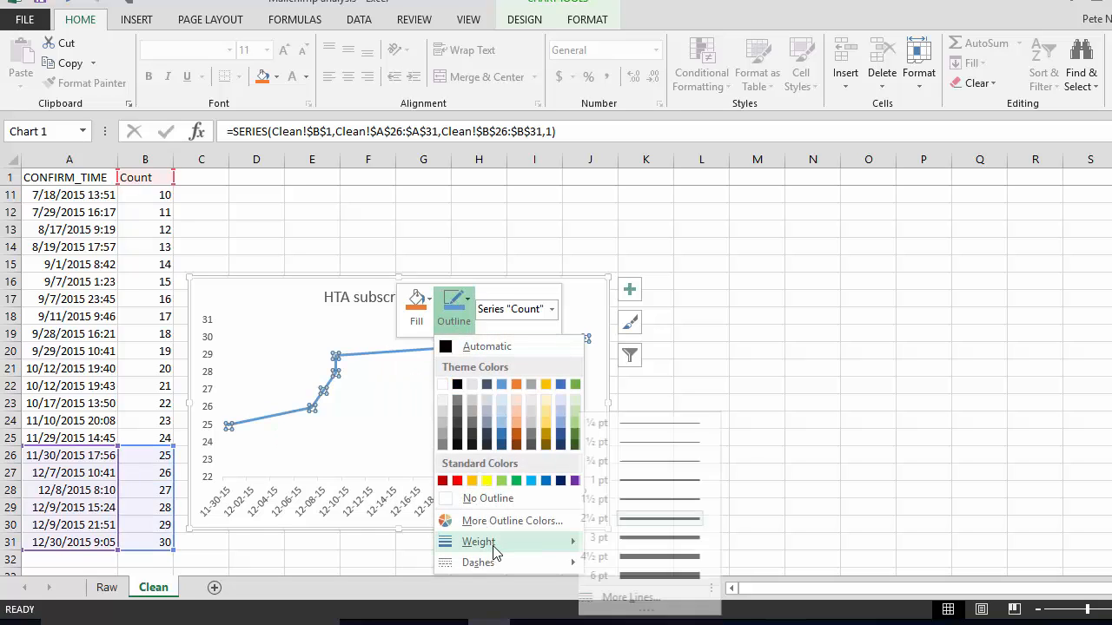
left_click(665, 557)
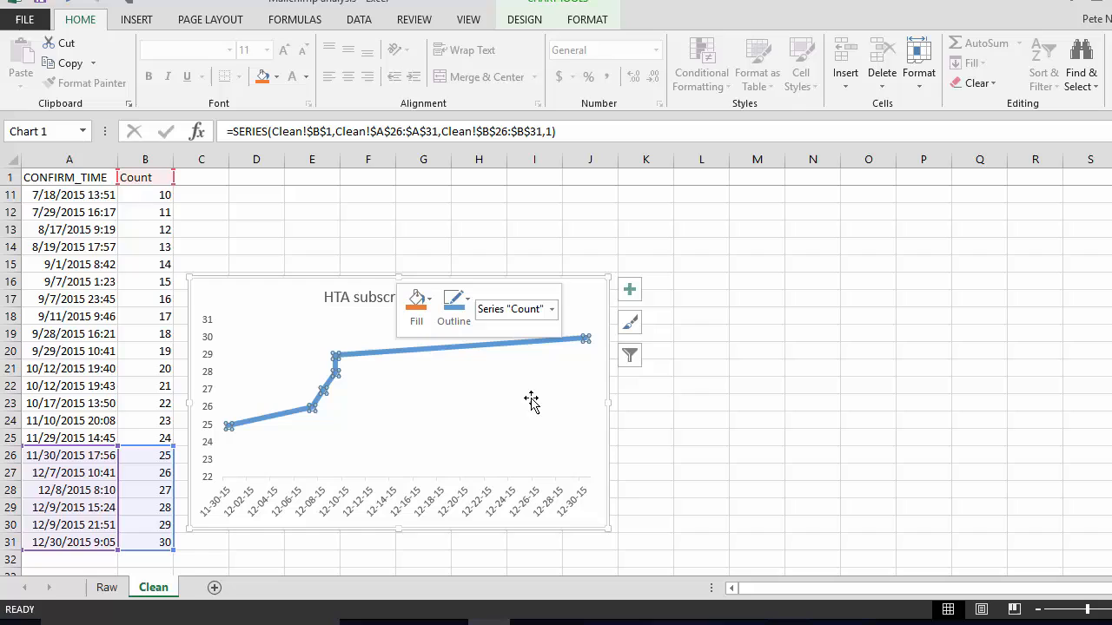
left_click(334, 253)
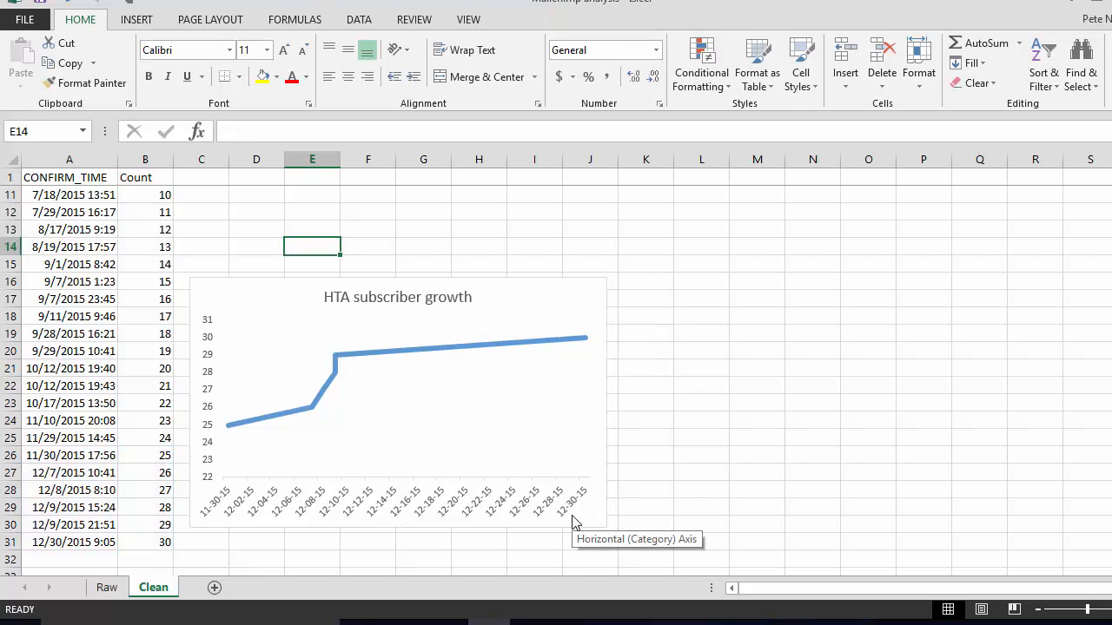
- Select cell K17 beside the chart and hide the worksheet's gridlines
left_click(180, 298)
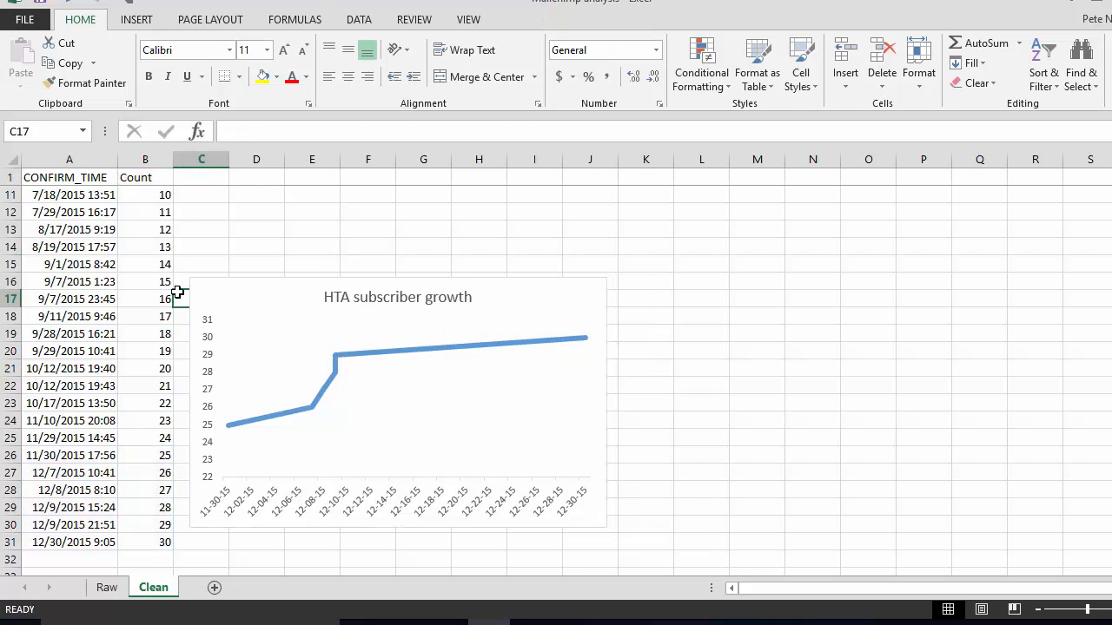
key("Right")
key("Right")
key("Right")
key("Right")
key("Right")
key("Right")
key("Right")
key("Right")
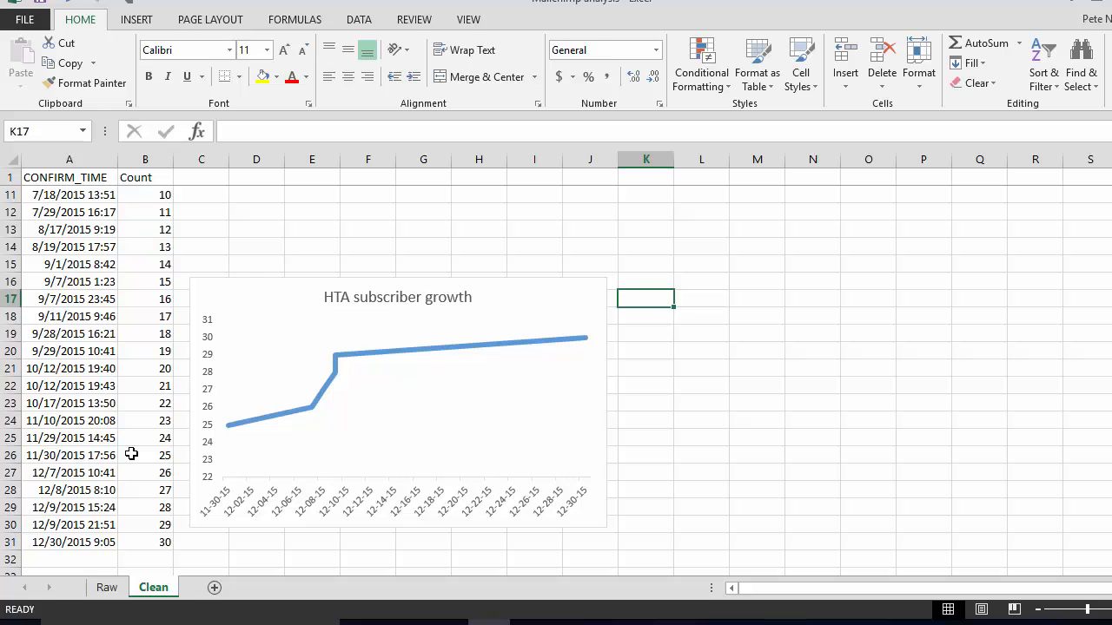
key("alt+w")
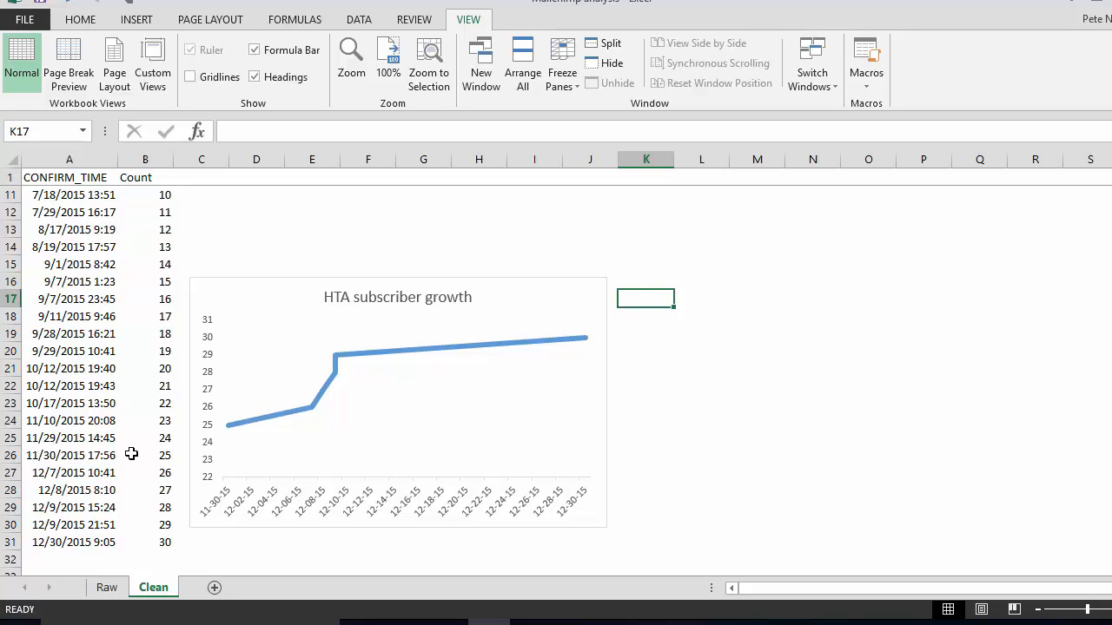
- Enter the date 12/7/2015 in cell K17
type("12/")
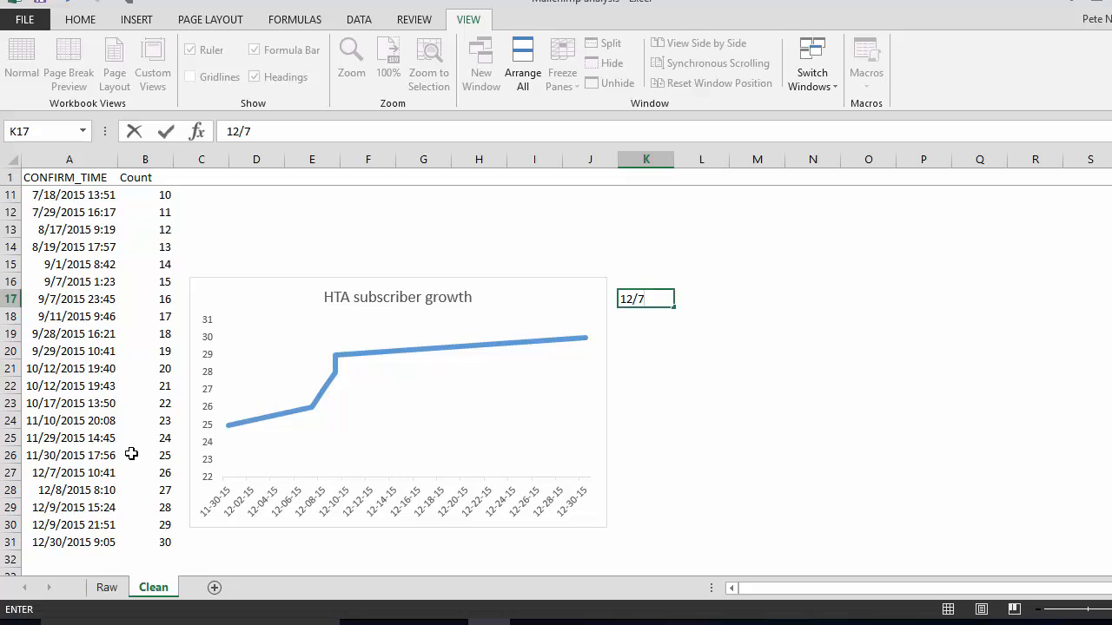
type("7/")
key("Return")
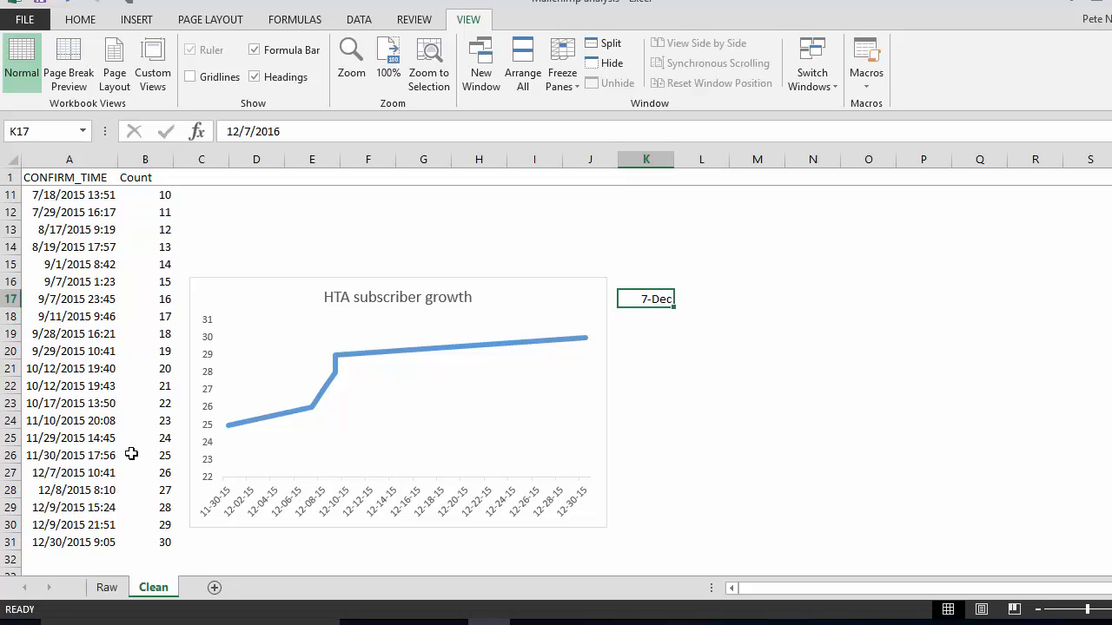
type("12/7/")
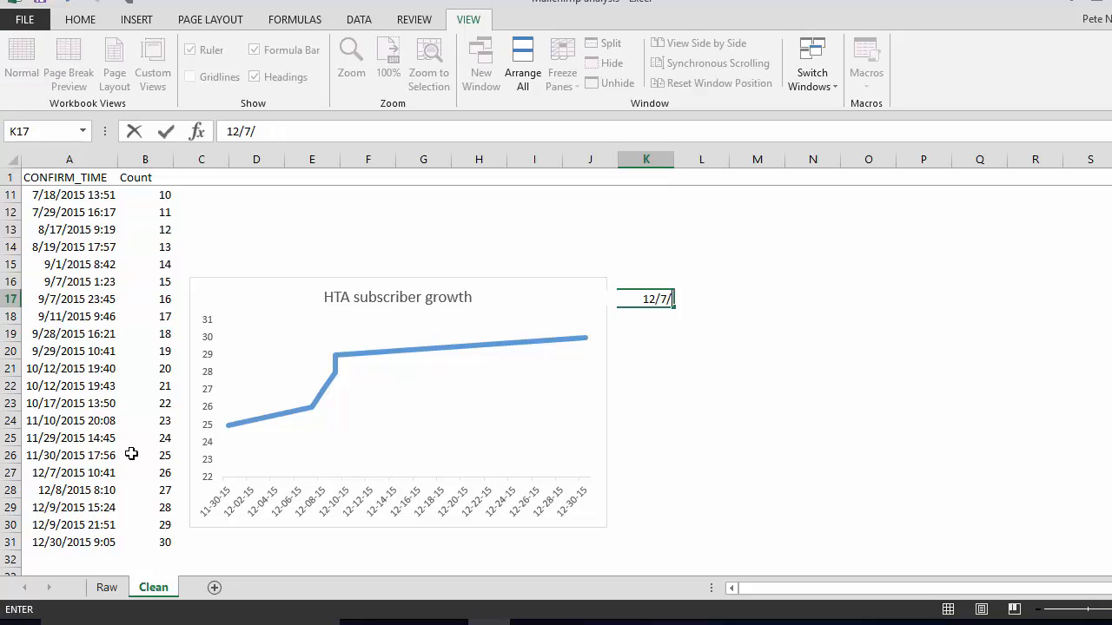
type("2015")
key("Return")
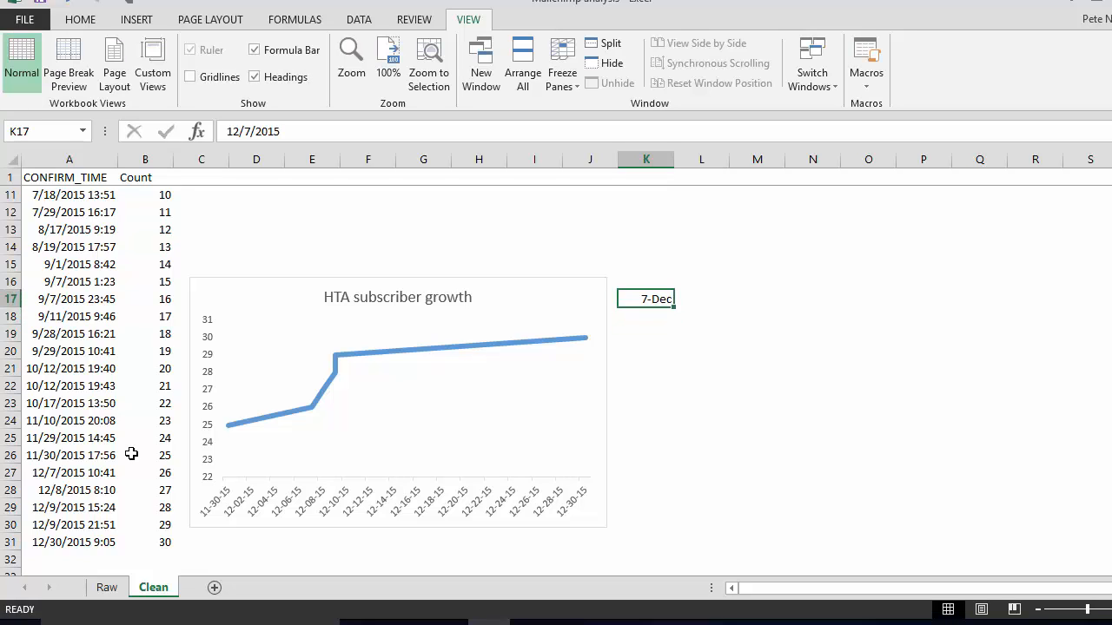
- Apply the custom number format mm-dd-yy to the date in cell K17
key("ctrl+1")
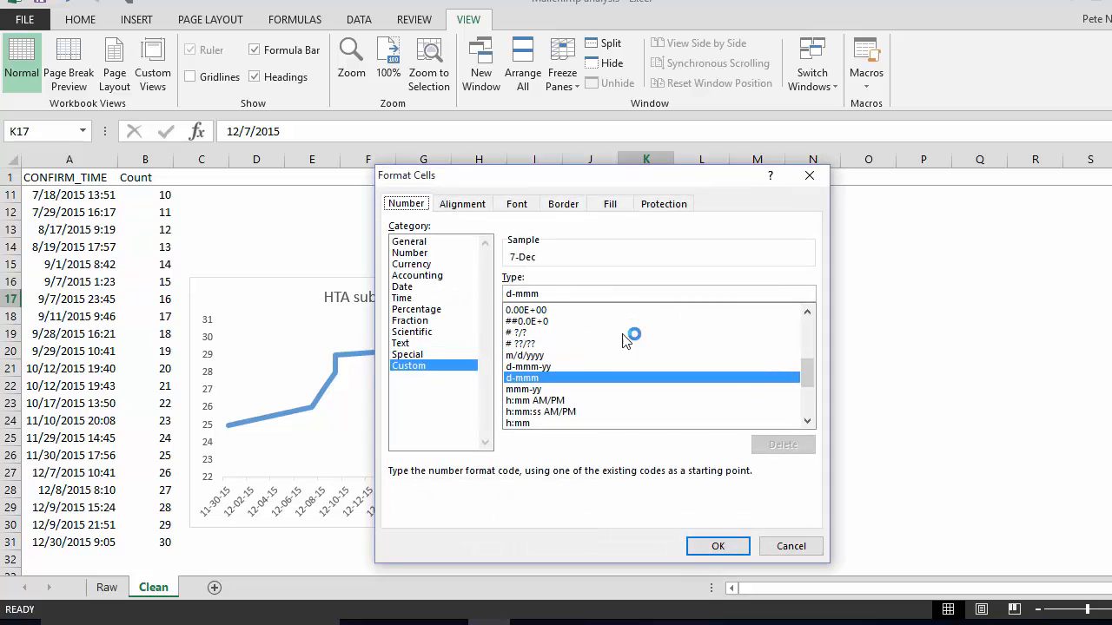
scroll(584, 386, "down", 4)
scroll(584, 387, "up", 5)
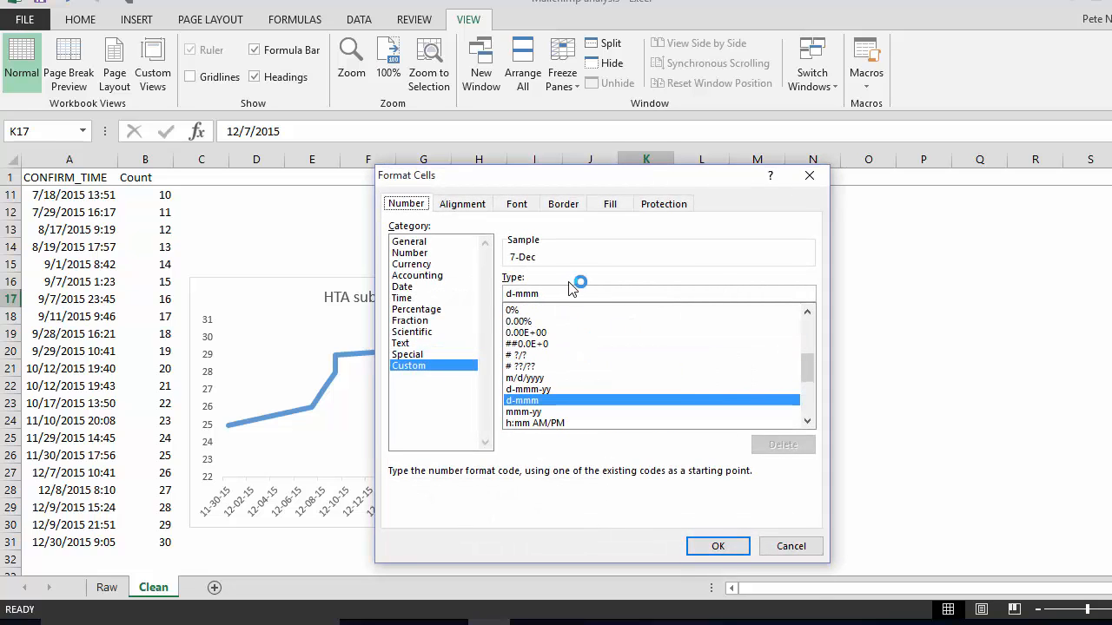
left_click(573, 293)
key("BackSpace")
key("BackSpace")
key("BackSpace")
key("BackSpace")
key("BackSpace")
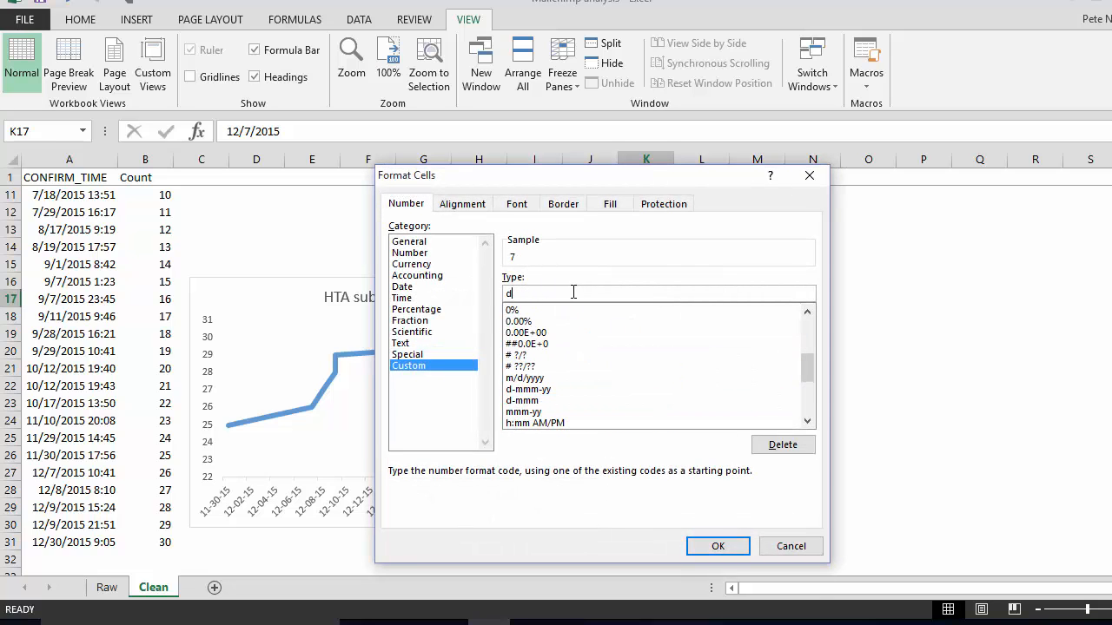
type("mmm")
key("BackSpace")
type("-dd-yy")
left_click(718, 546)
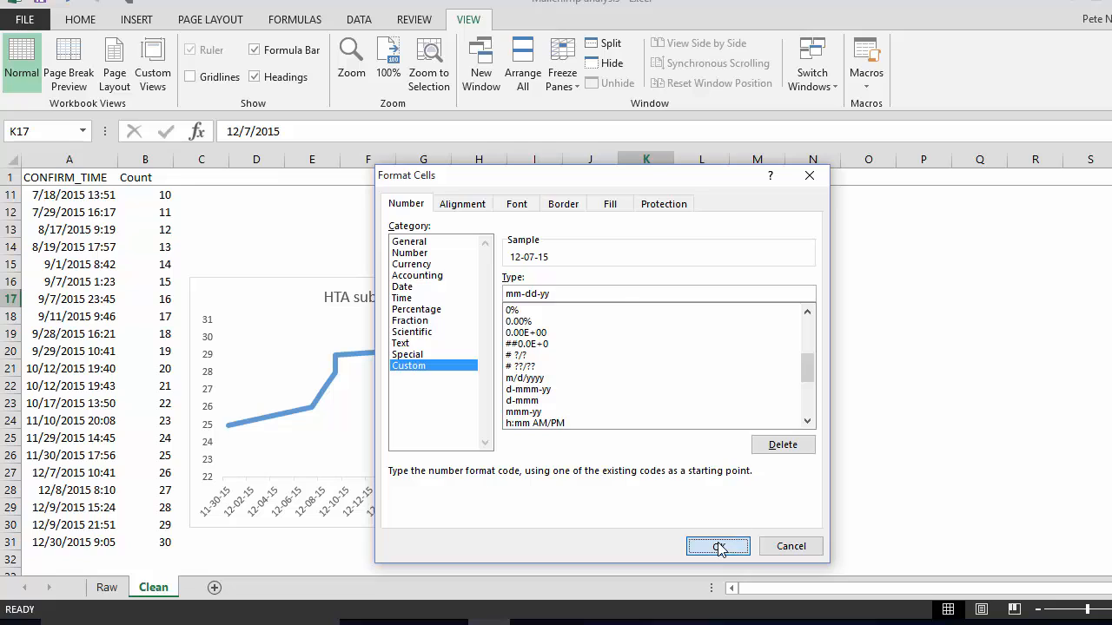
- Enter the label "Instagram" in cell L17 next to the date
key("Right")
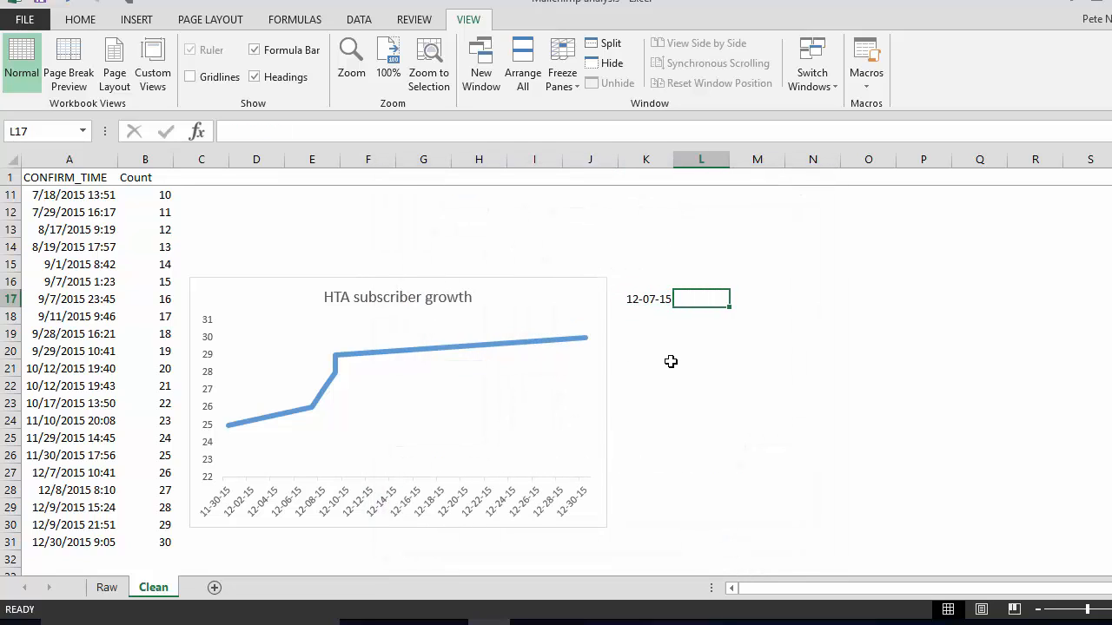
type("Instagram")
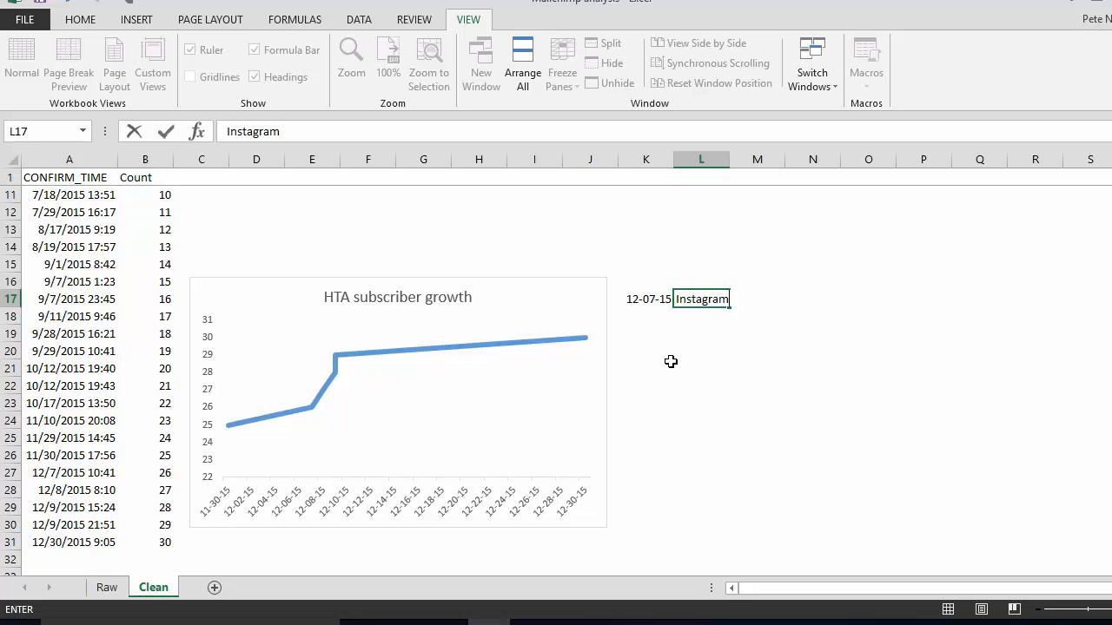
key("Return")
- Fill the date in K17 down through cell K19
key("Left")
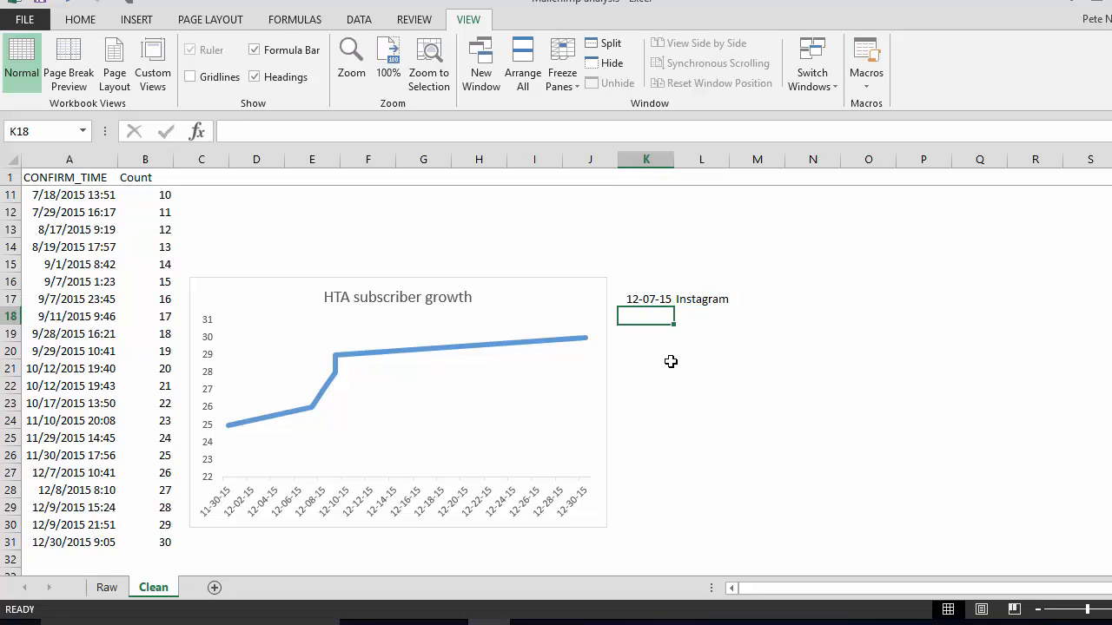
key("Up")
key("shift+Down")
key("shift+Down")
key("ctrl+d")
- Replace the date in K18 with 12/9/15 and label it "Facebook" in L18
key("Down")
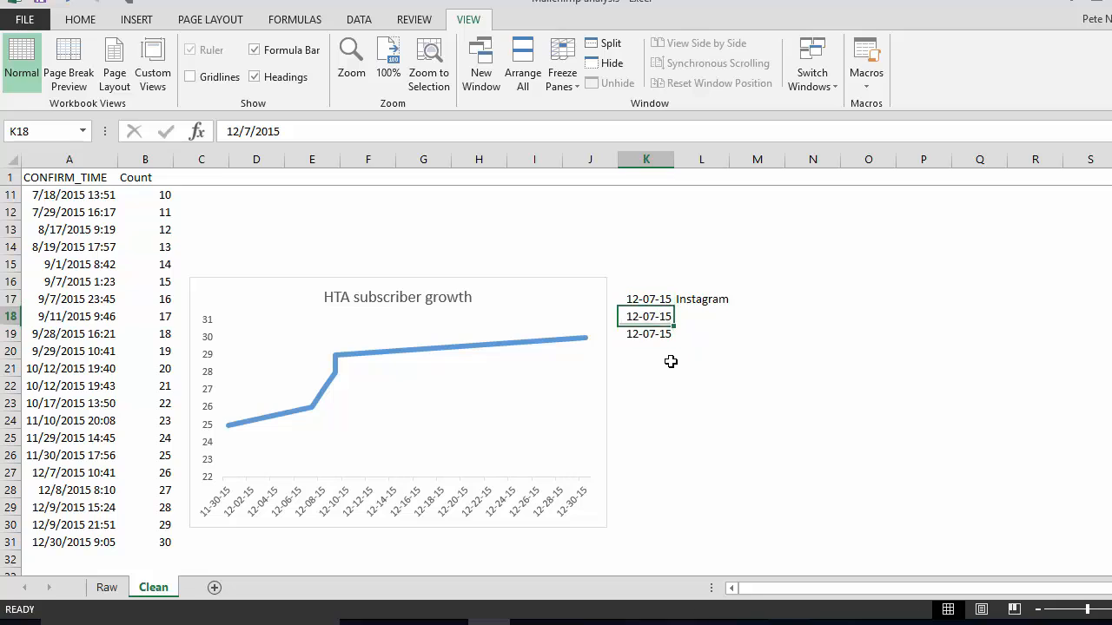
type("12/")
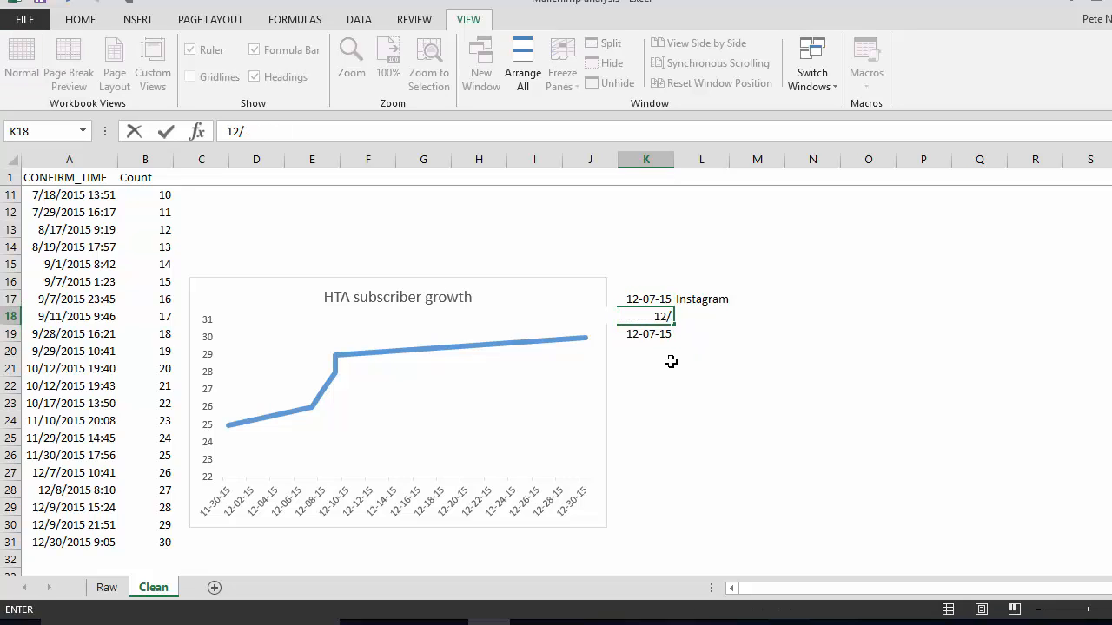
type("9/15")
key("Tab")
type("Fac")
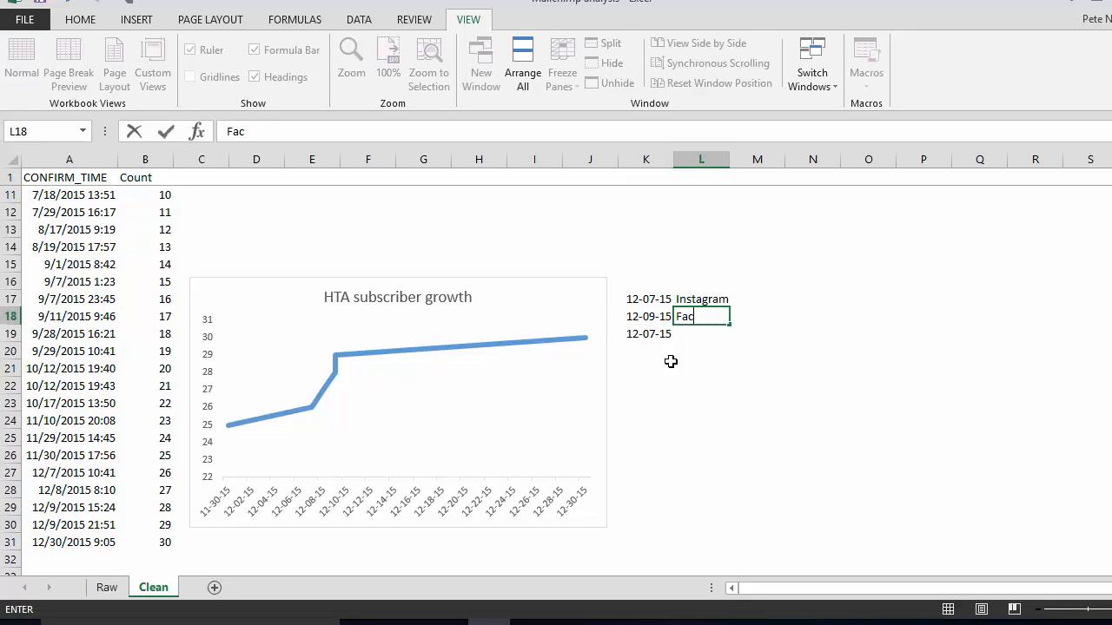
type("ebook")
key("Return")
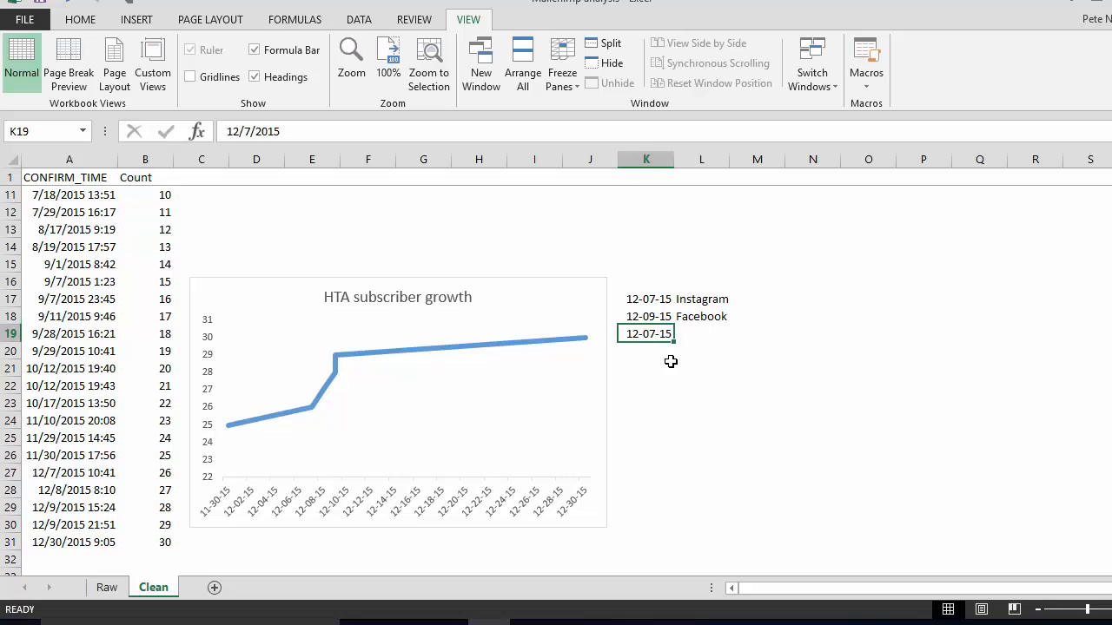
- Replace the date in K19 with 12/14/15 and select the label cell L19 beside it
type("12/14/16")
key("Tab")
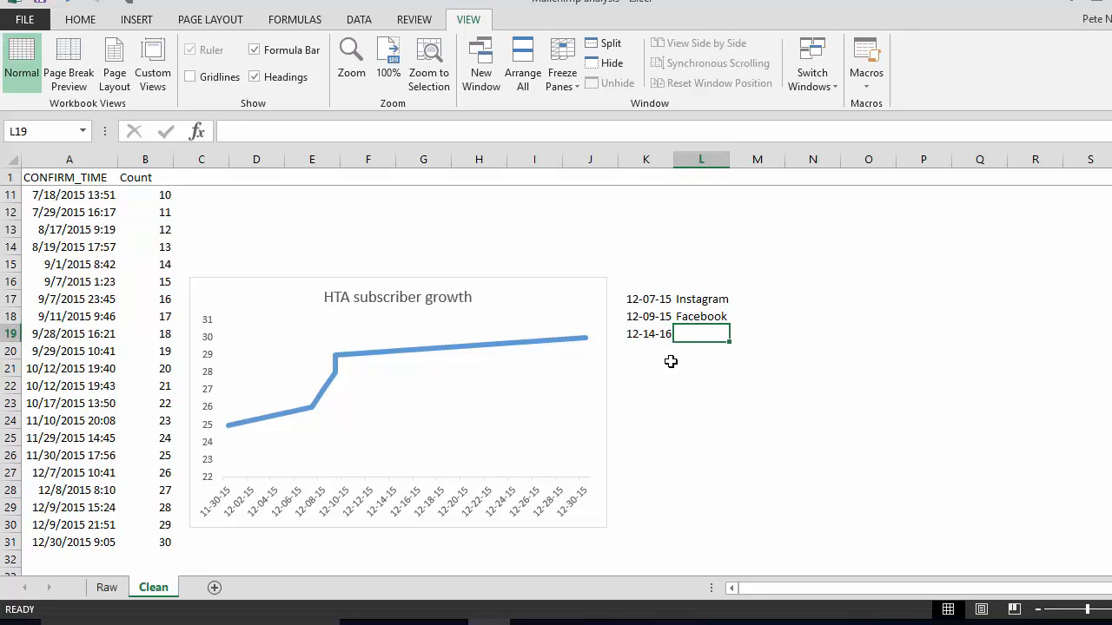
key("Left")
type("12/14/15")
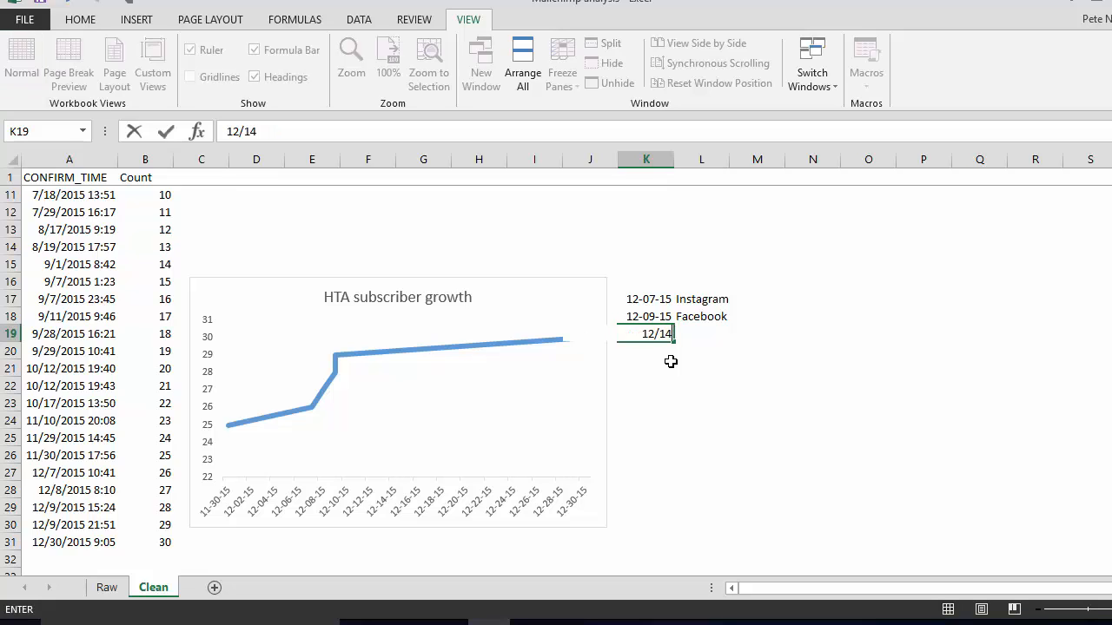
key("Return")
key("Up")
key("Right")
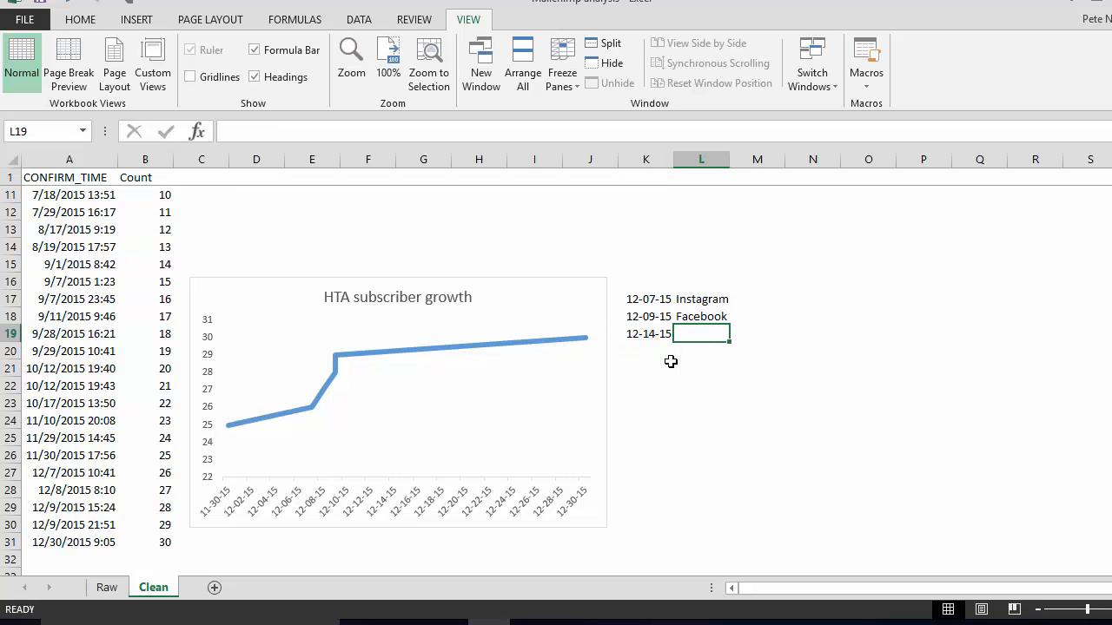
- Enter the label "Reader referral" in cell L19 beside the 12-14-15 date
type("R")
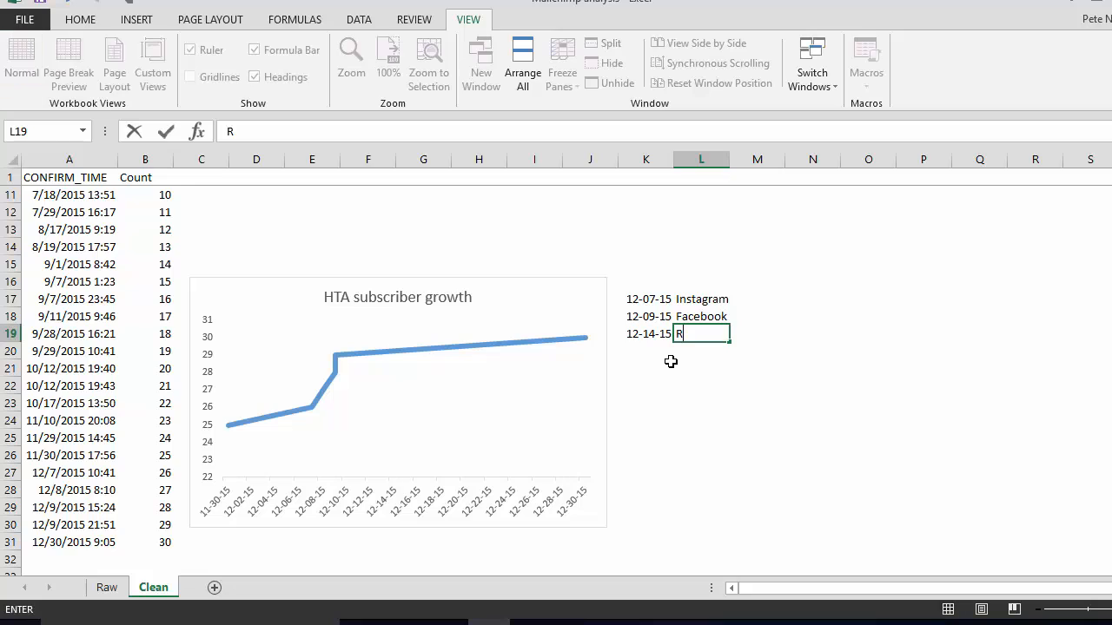
key("BackSpace")
type("Curre")
key("BackSpace")
key("BackSpace")
key("BackSpace")
key("BackSpace")
key("BackSpace")
type("Rea")
key("BackSpace")
type("add")
key("BackSpace")
type("d")
key("BackSpace")
type("er refer")
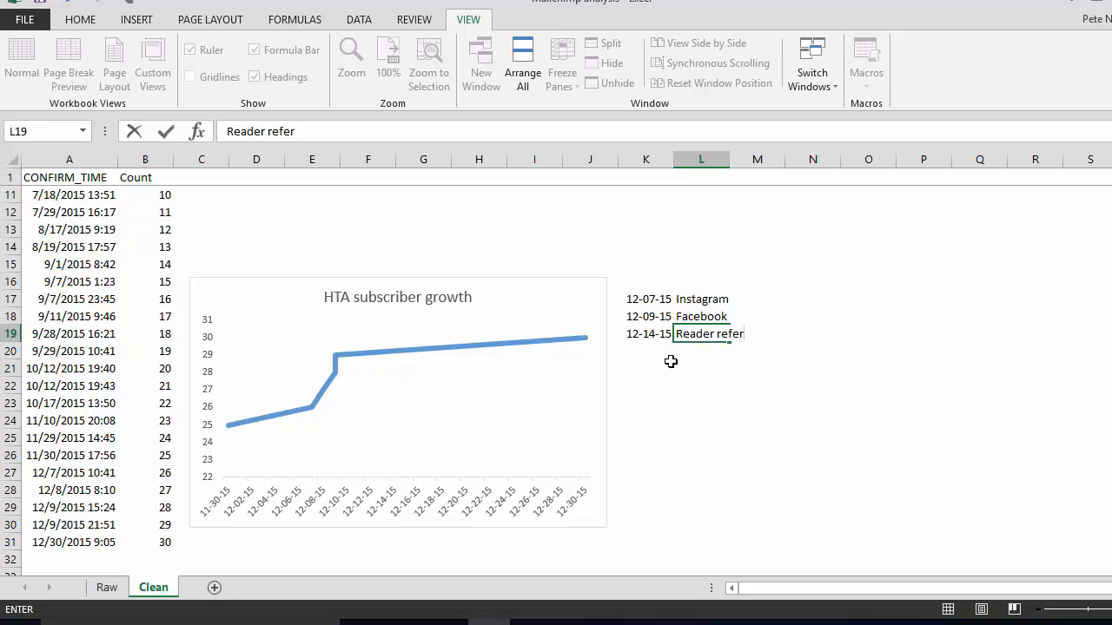
type("ral")
key("Return")
key("Up")
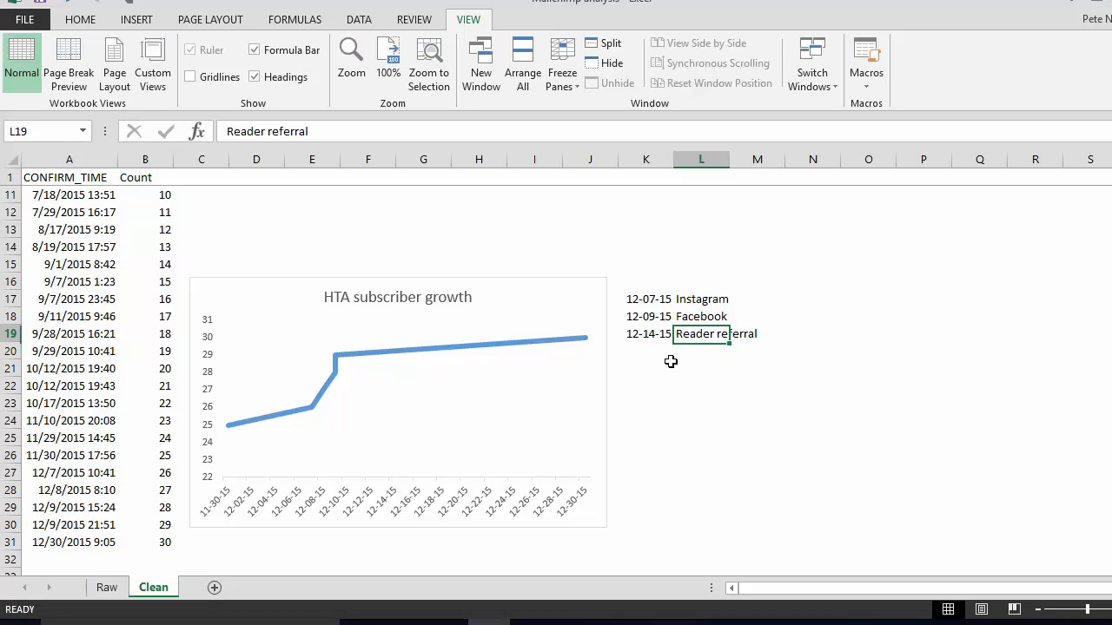
- Run a spelling check on the Clean sheet, continuing from the beginning of the sheet
left_click(404, 21)
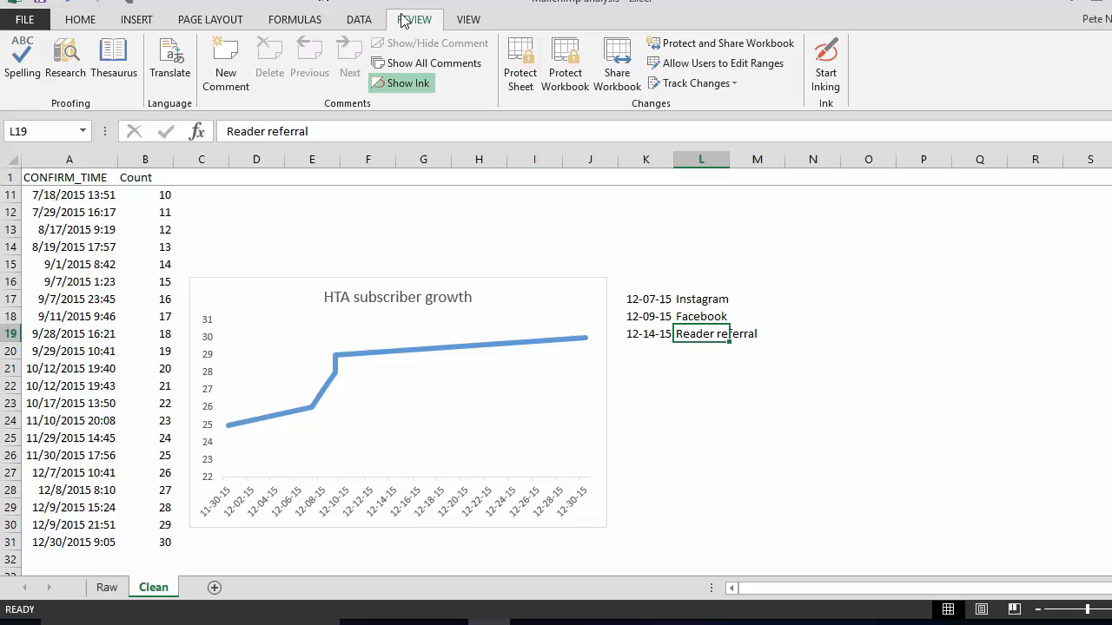
left_click(22, 59)
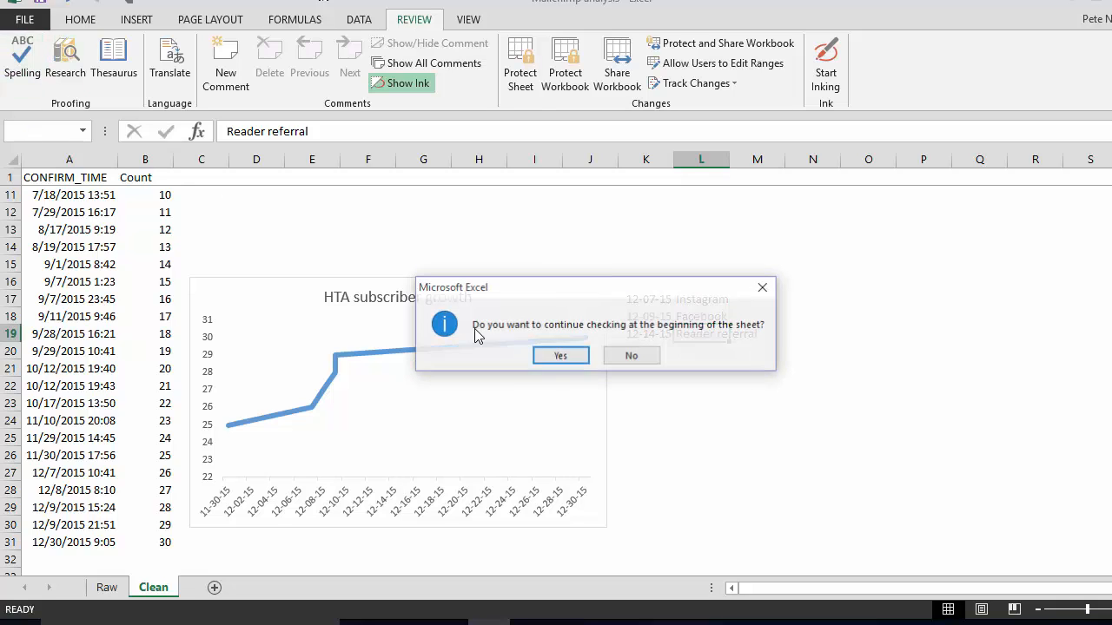
left_click(560, 356)
left_click(660, 357)
key("Down")
key("Down")
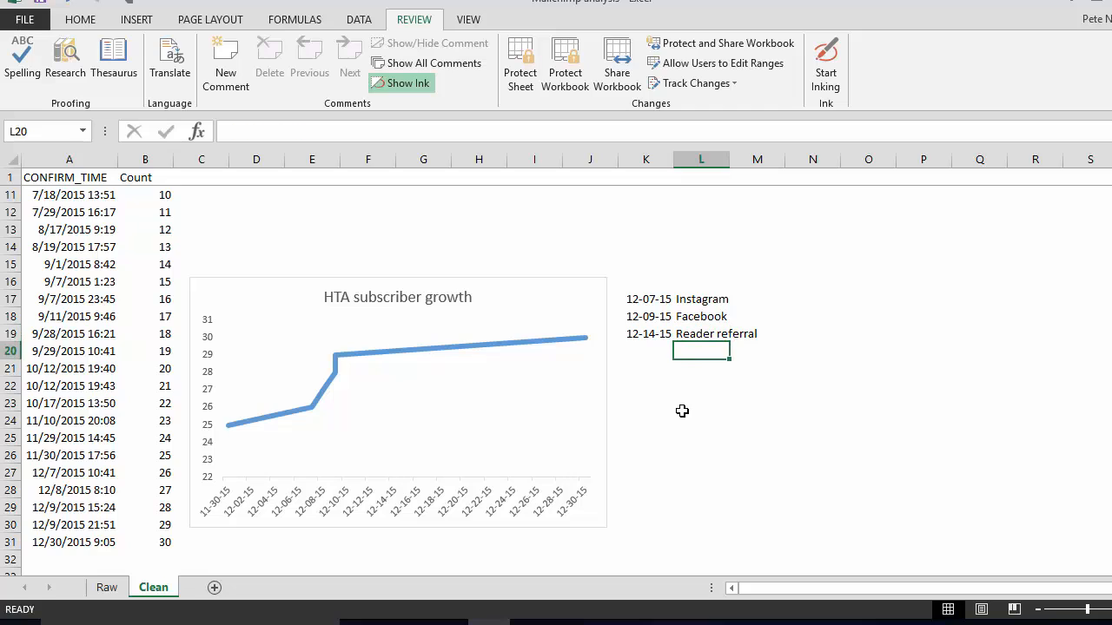
- Compare the marketing event dates and labels in K17:L19 with the changes in the subscriber growth line
key("Up")
key("Up")
key("Left")
key("Up")
key("Up")
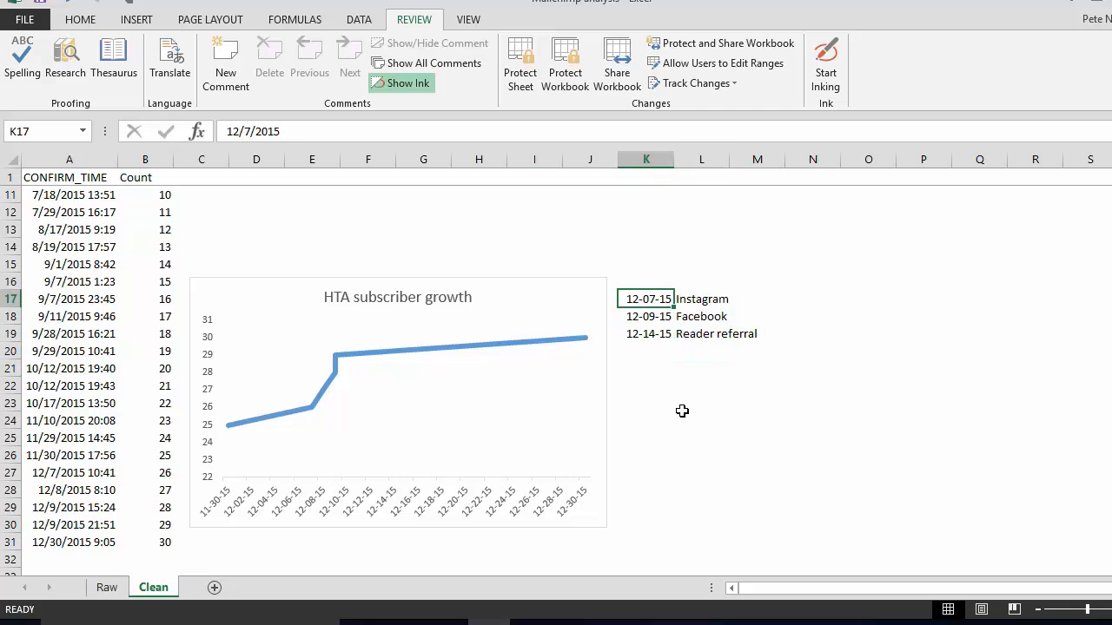
key("Down")
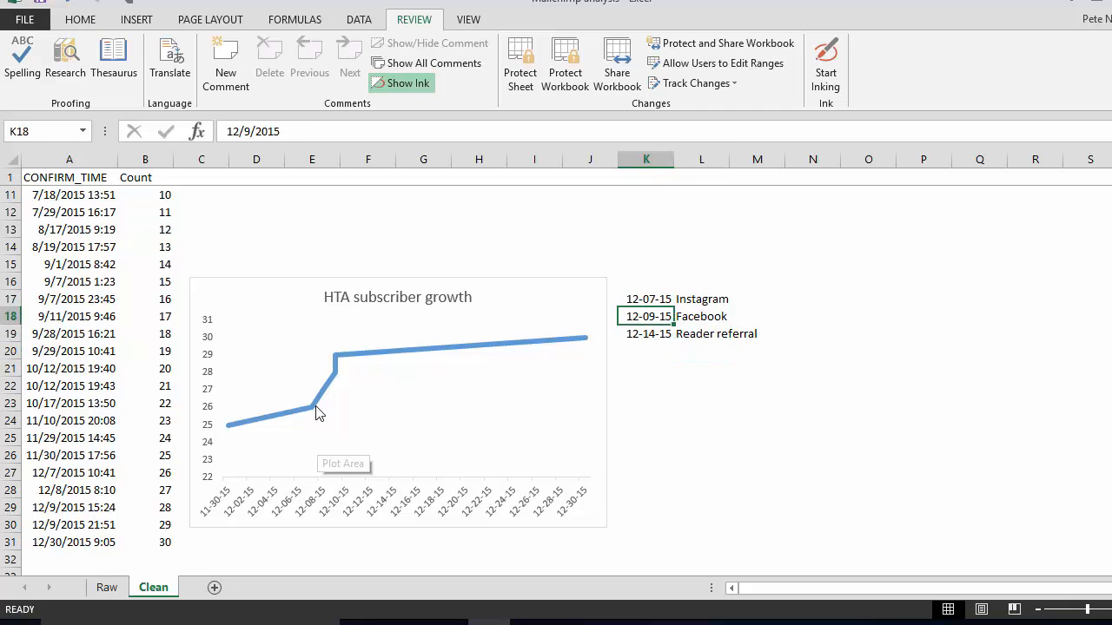
mouse_move(314, 411)
mouse_move(586, 340)
left_click(732, 353)
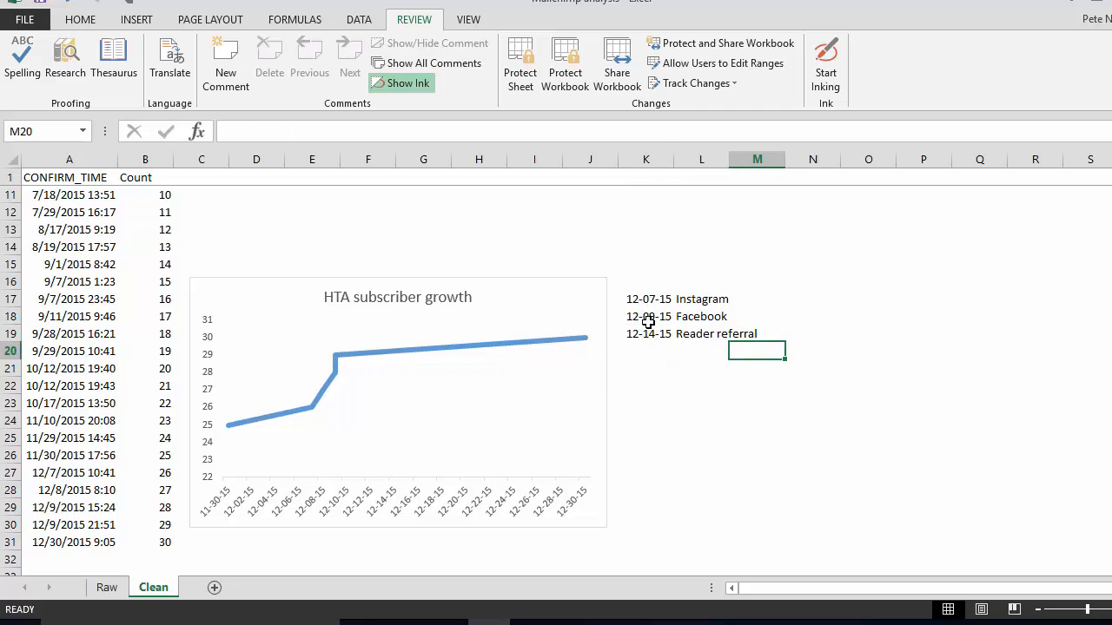
left_click(652, 332)
left_click_drag(645, 301, 704, 333)
left_click(645, 301)
left_click_drag(645, 304, 705, 333)
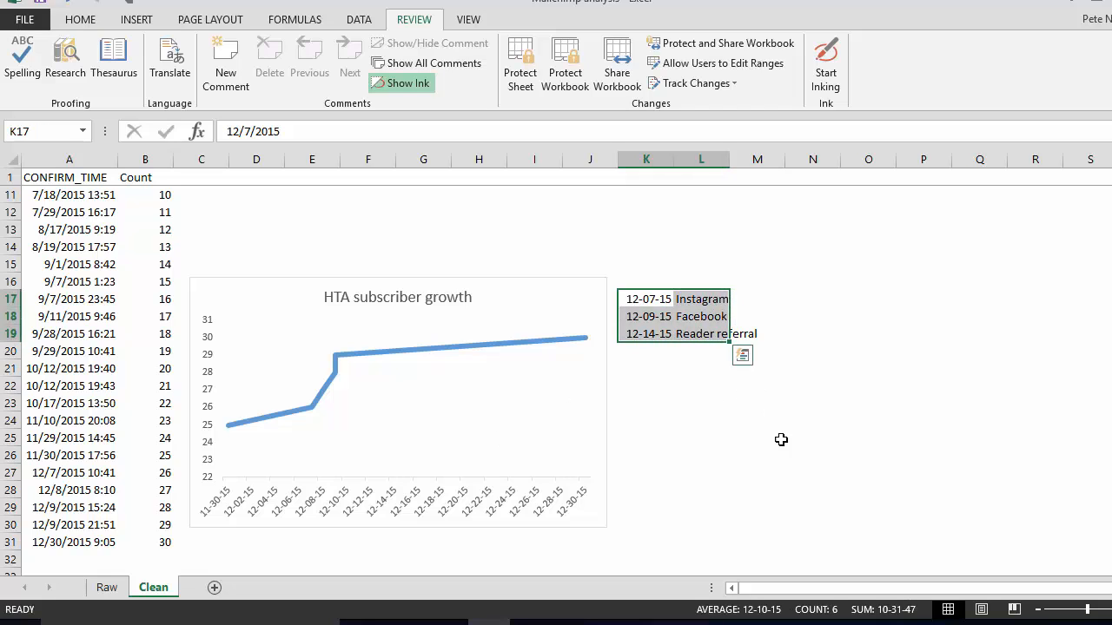
left_click(654, 376)
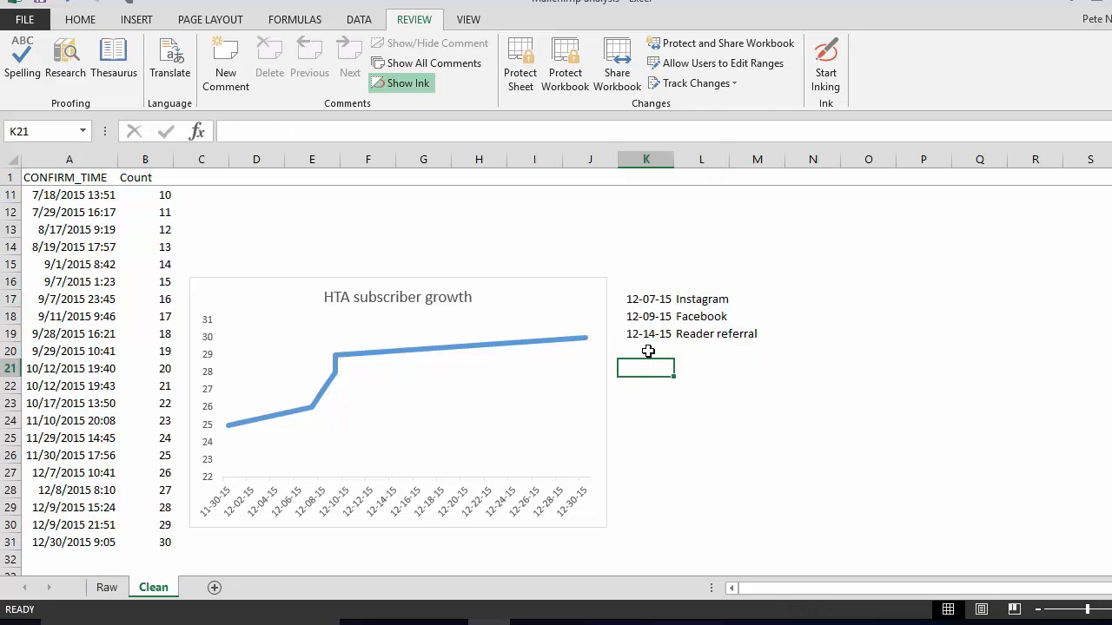
left_click_drag(649, 300, 688, 340)
left_click(682, 351)
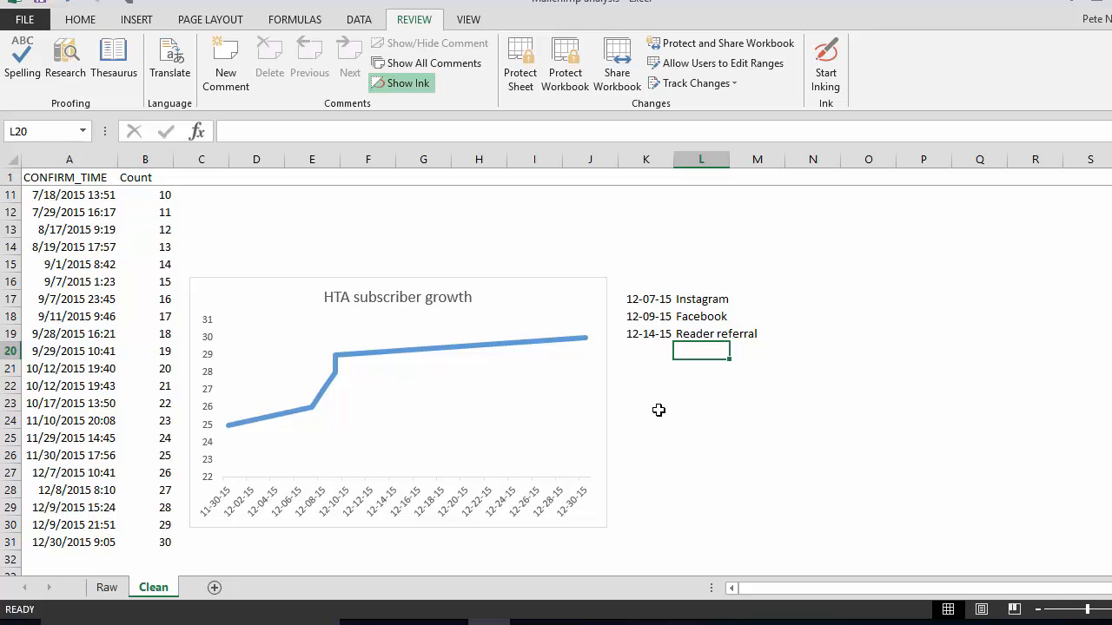
- Enter the label "Pre-campaign" in cell K21 and autofit column K to it
key("Left")
key("Down")
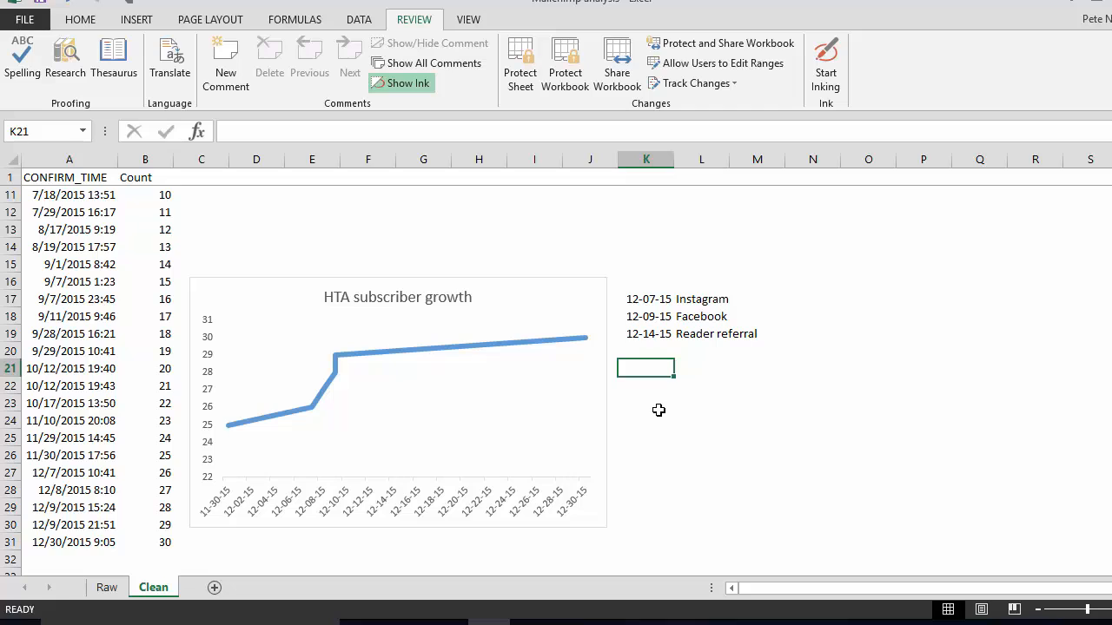
type("Pre-")
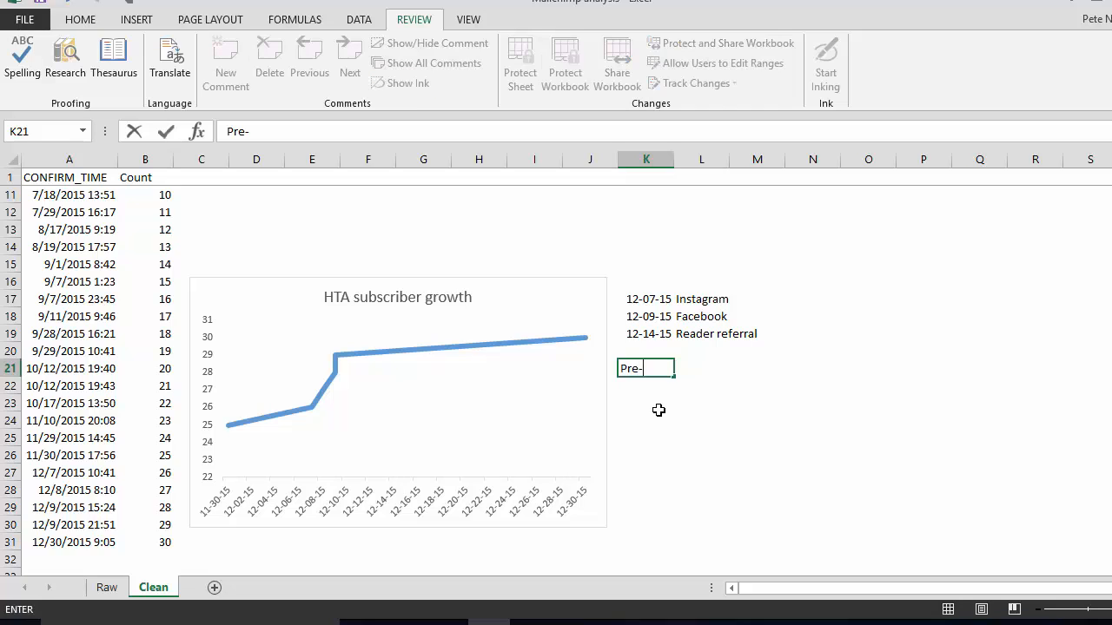
type("campaign")
key("ctrl+Return")
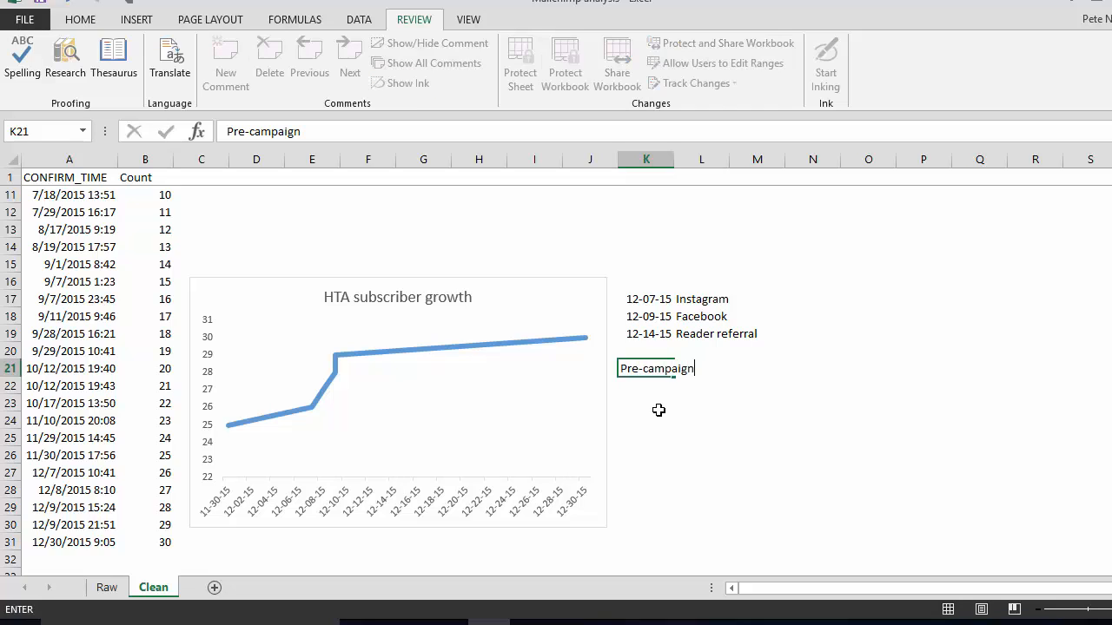
key("alt+o")
key("c")
key("a")
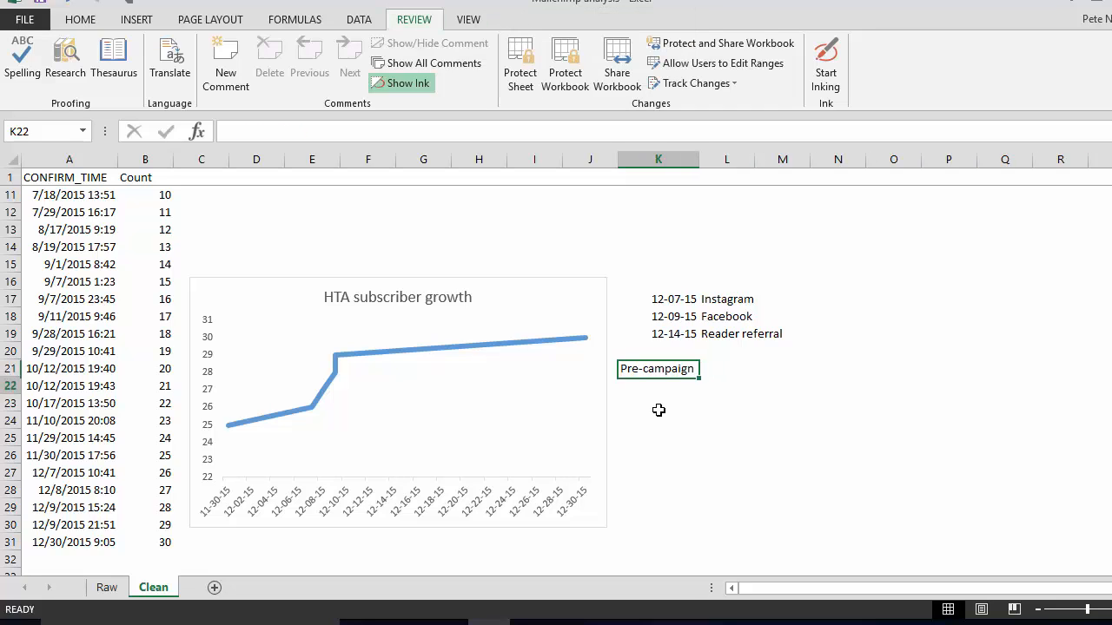
- Enter the label "Post-campaign" in cell K22
key("Down")
type("Post-ca")
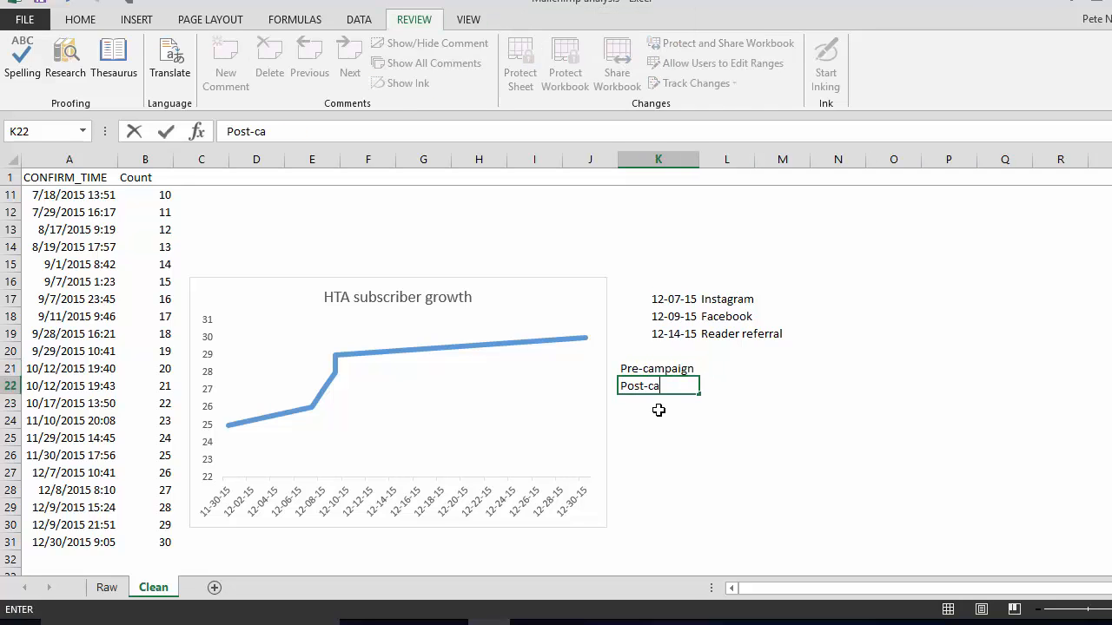
type("mpaign")
key("ctrl+Return")
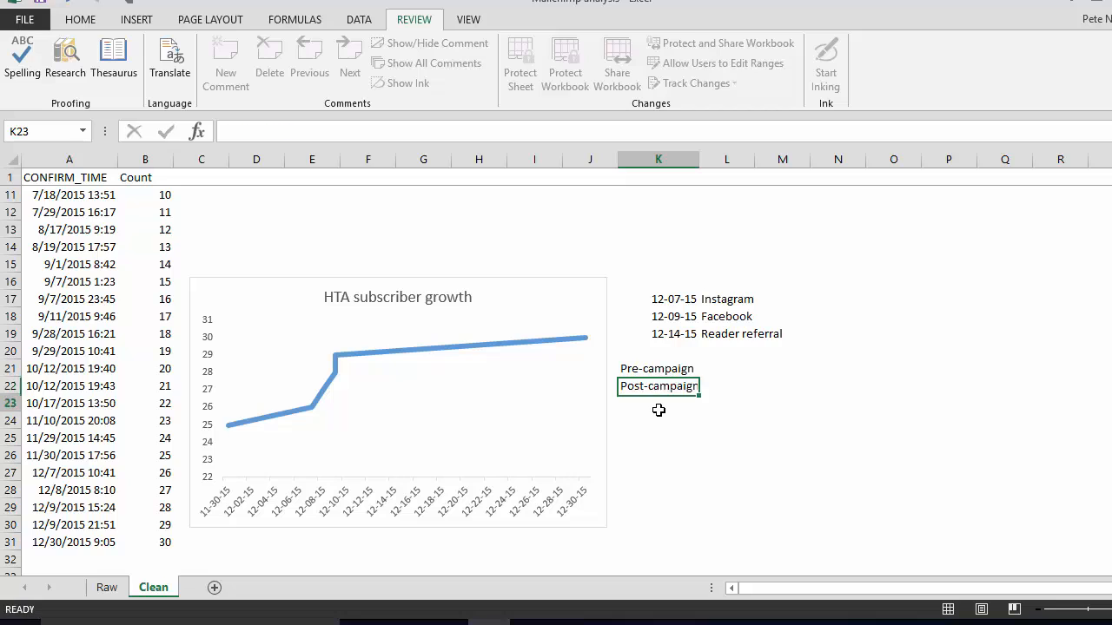
- Link cell L21 to the 11/30/2015 subscriber count with the formula =B26
key("Up")
key("Right")
type("=")
key("Left")
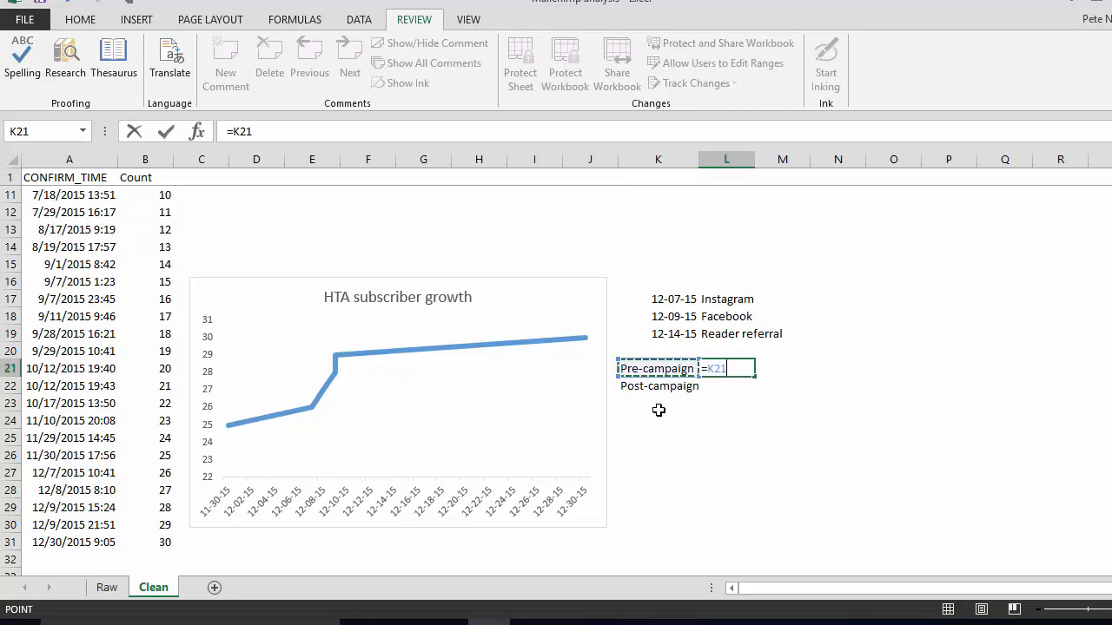
key("Left")
key("Left")
key("Left")
key("Left")
key("Left")
key("Down")
key("Down")
key("Down")
key("Left")
key("Left")
key("Left")
key("Left")
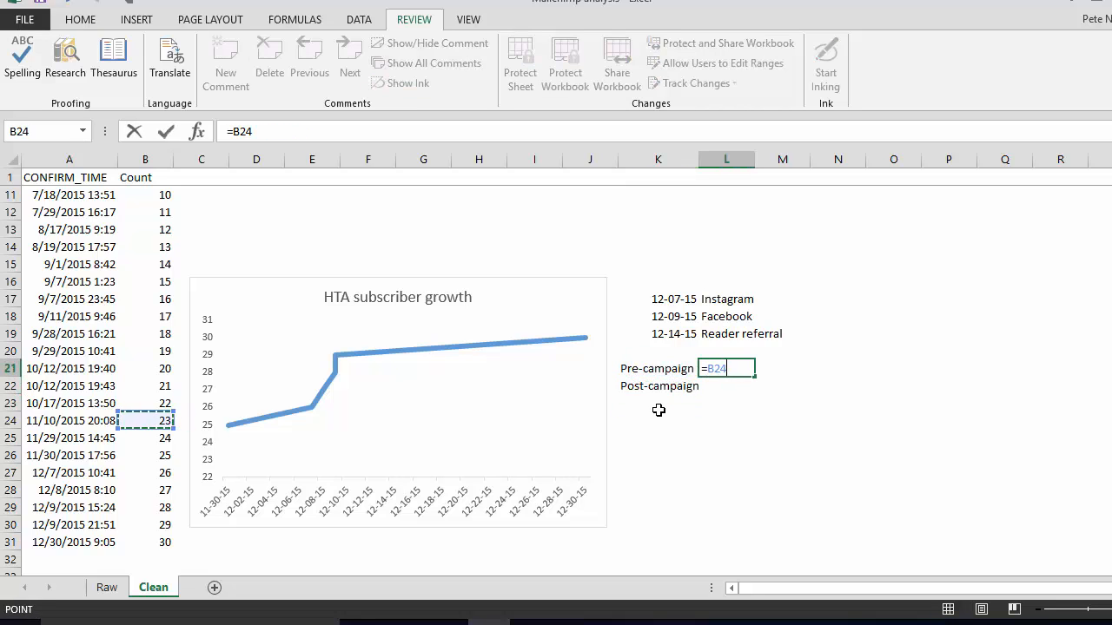
key("Down")
key("Down")
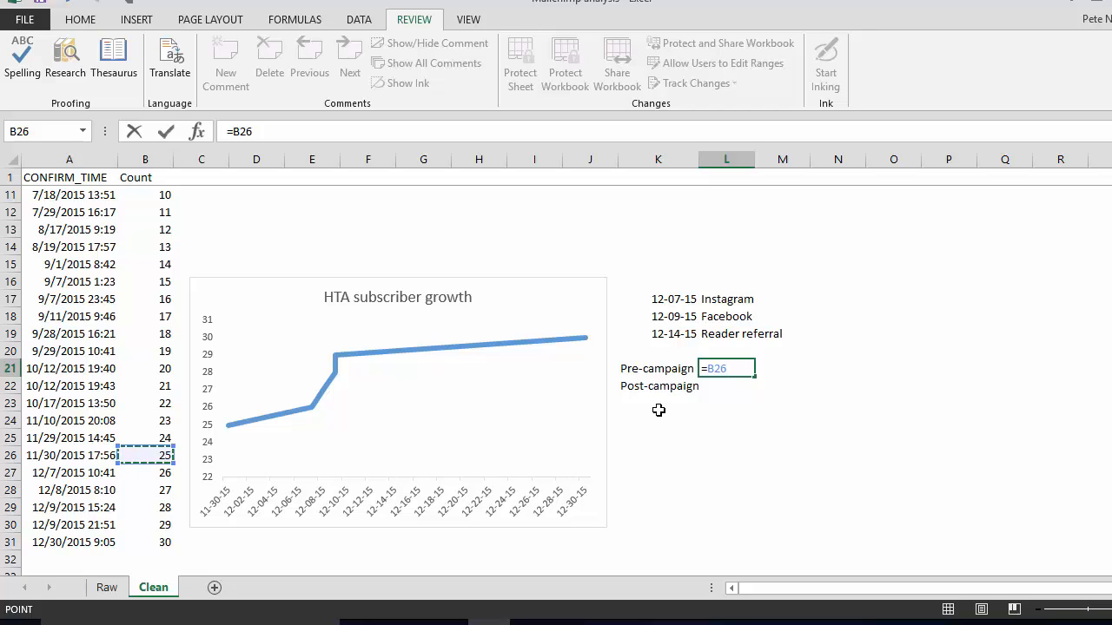
key("Return")
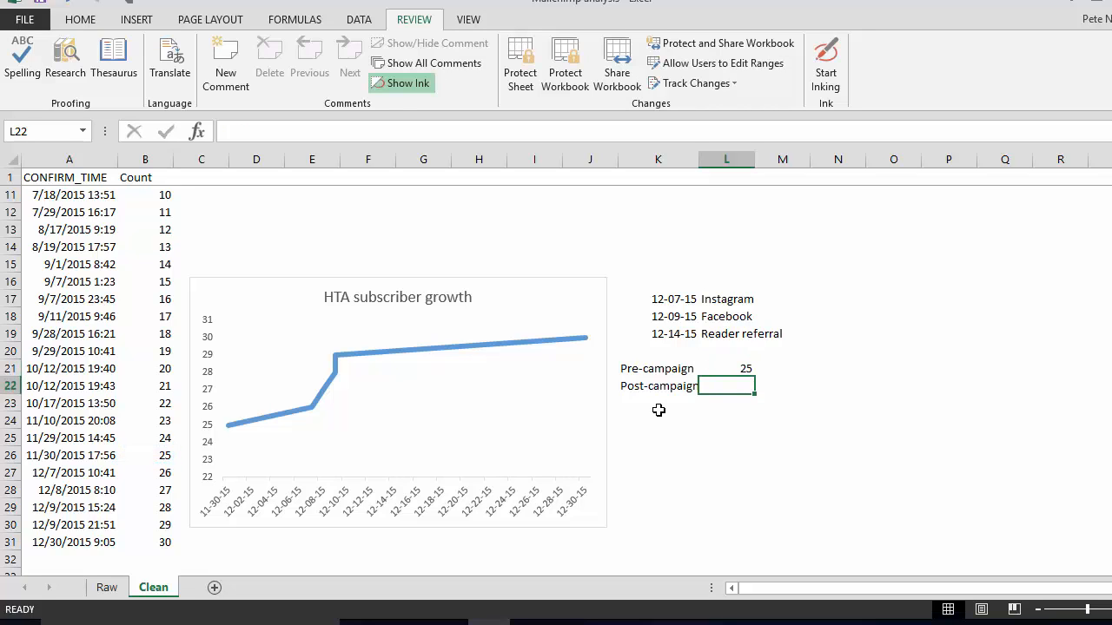
- Link cell L22 beside the Post-campaign label to the last subscriber count in column B, cell B31
type("=")
key("Left")
key("Left")
key("Left")
key("Left")
key("Left")
key("Left")
key("Left")
key("Left")
key("Left")
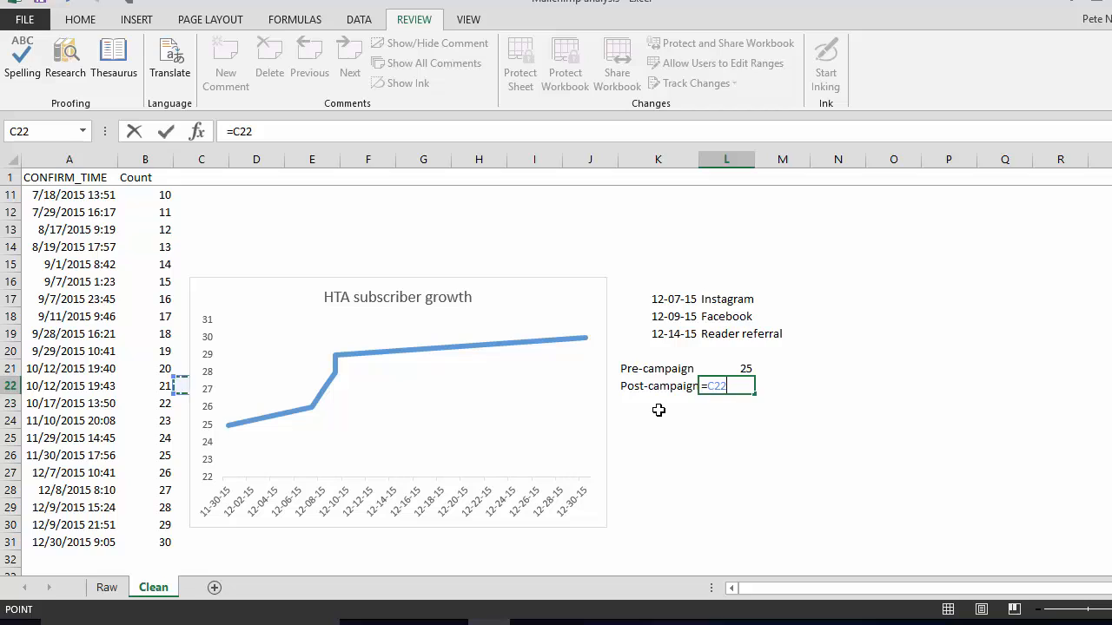
key("Left")
key("ctrl+Down")
key("Return")
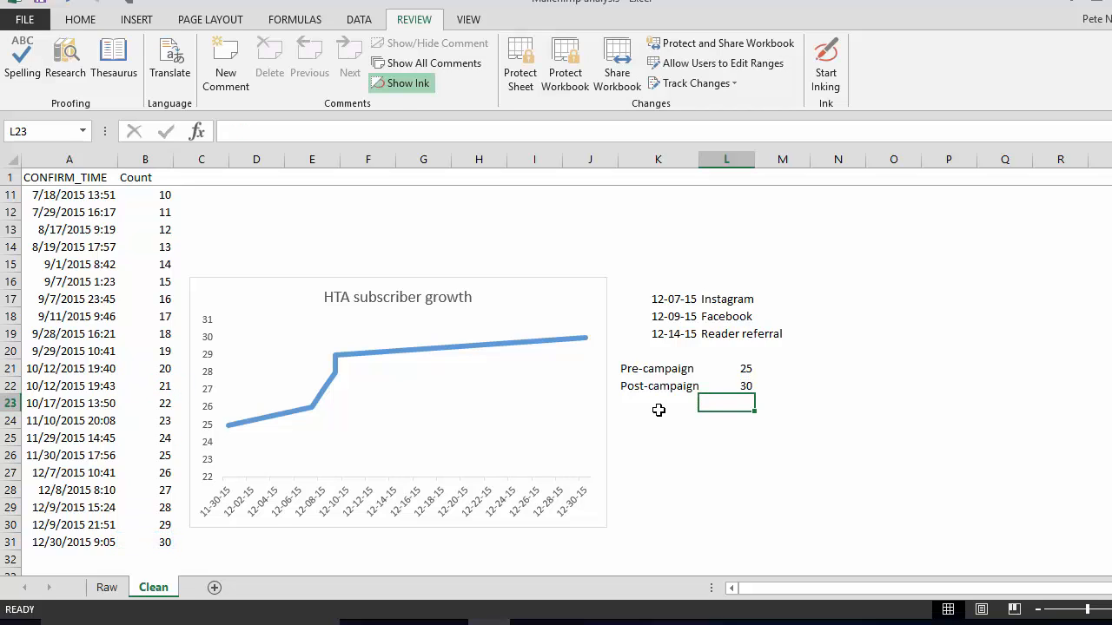
- Calculate the subscriber growth rate in cell L23 with the formula =L22/L21-1
type("=")
key("Up")
type("/")
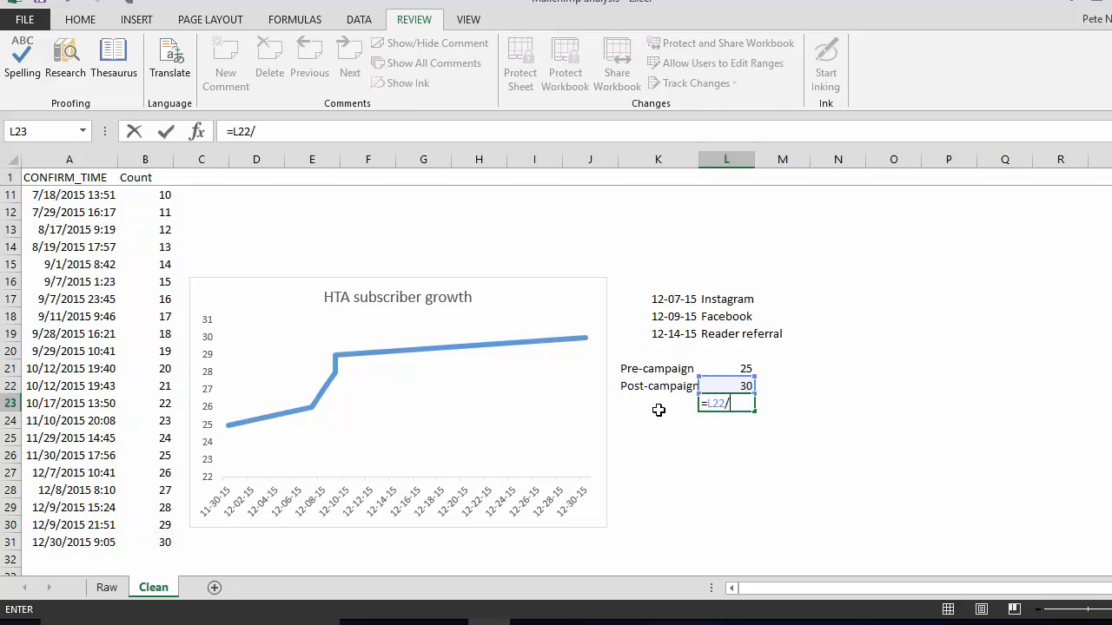
key("Up")
key("Up")
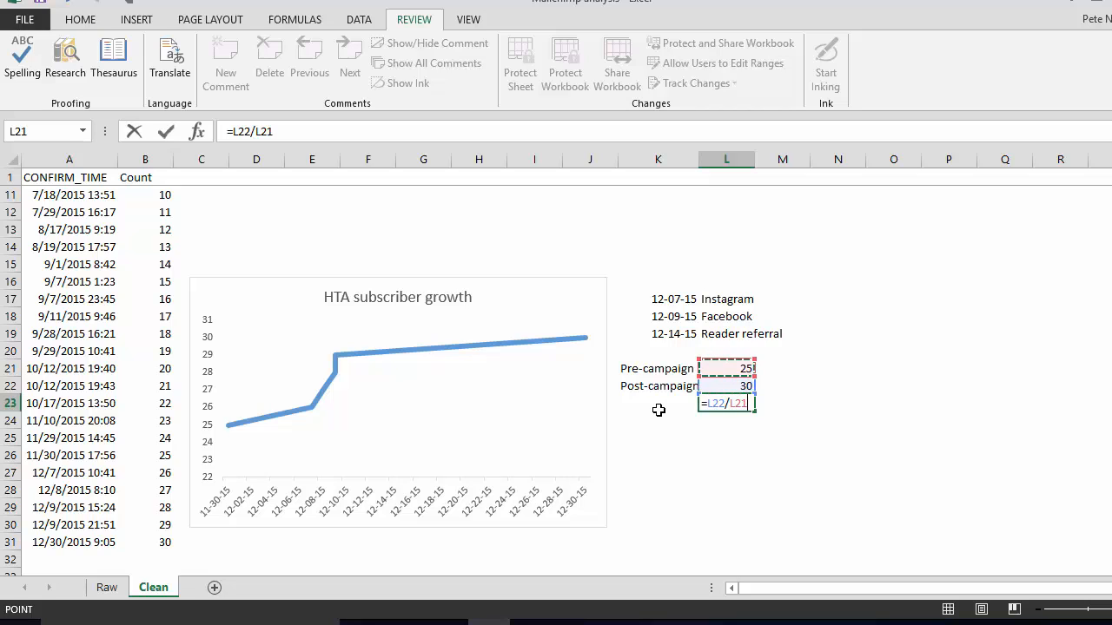
type("-1")
key("Return")
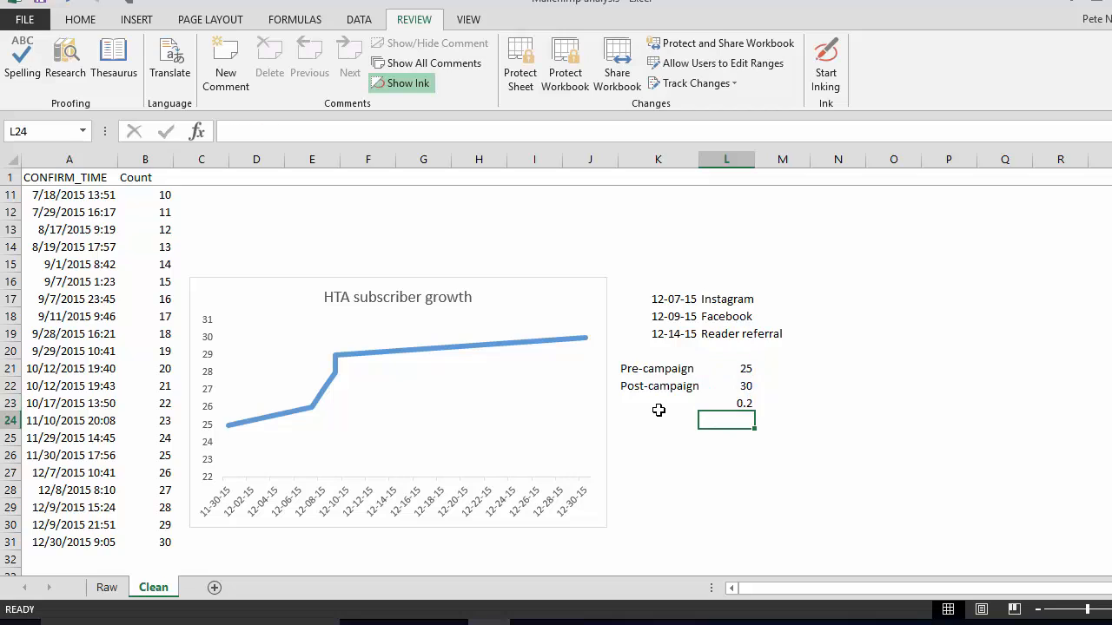
- Format the growth rate in cell L23 as a percentage
key("Up")
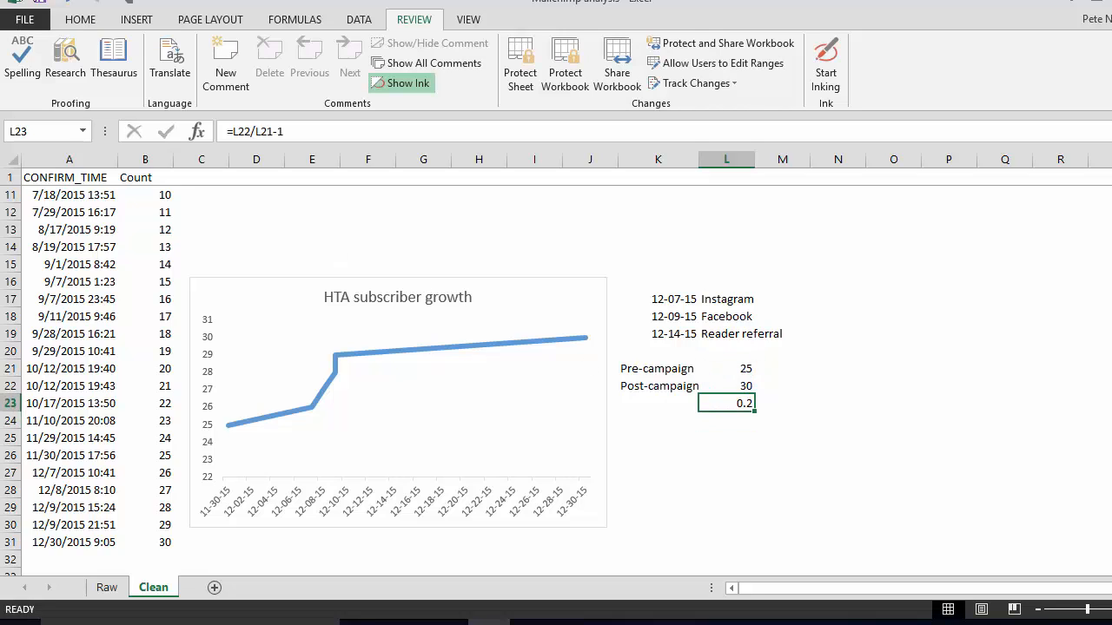
left_click(80, 19)
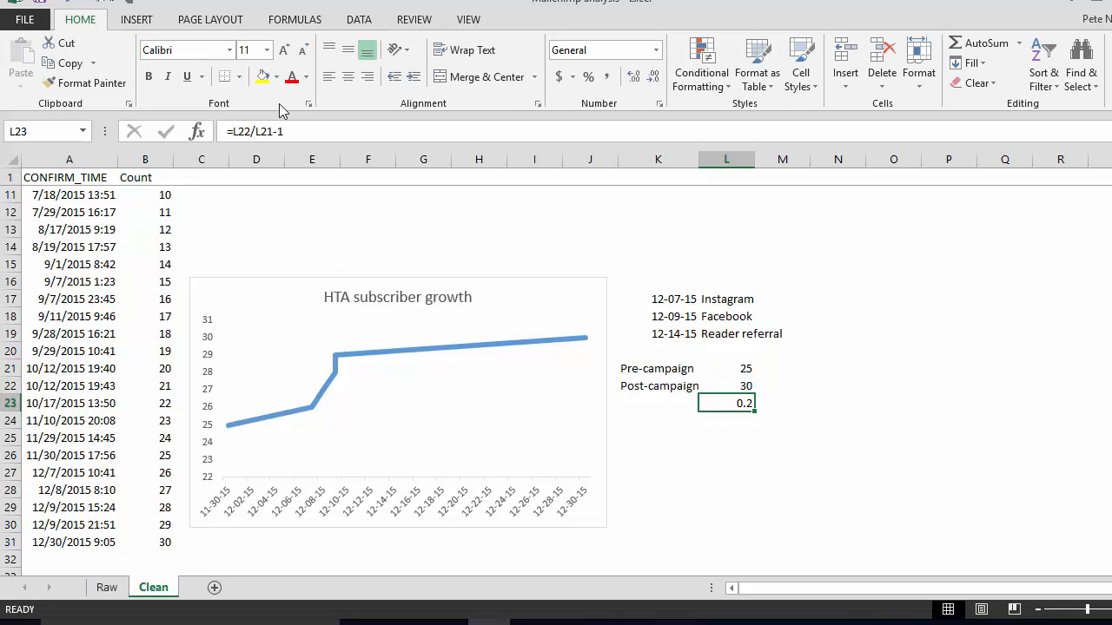
left_click(588, 77)
- Review the marketing events in K17:L19 and the growth formula in cell L23
left_click_drag(667, 306, 714, 333)
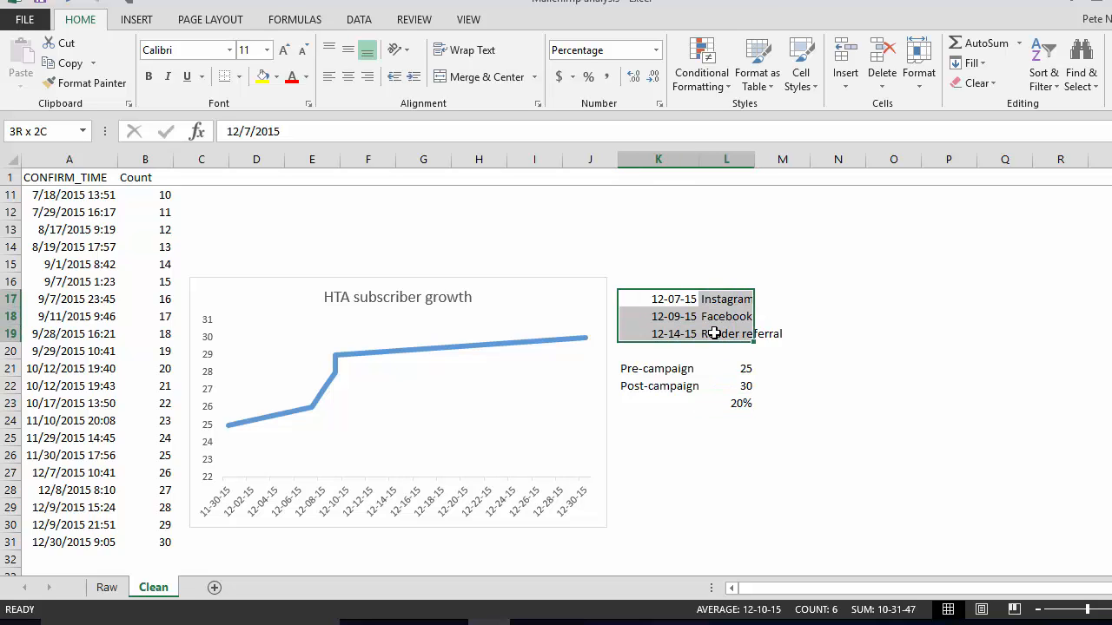
left_click(721, 403)
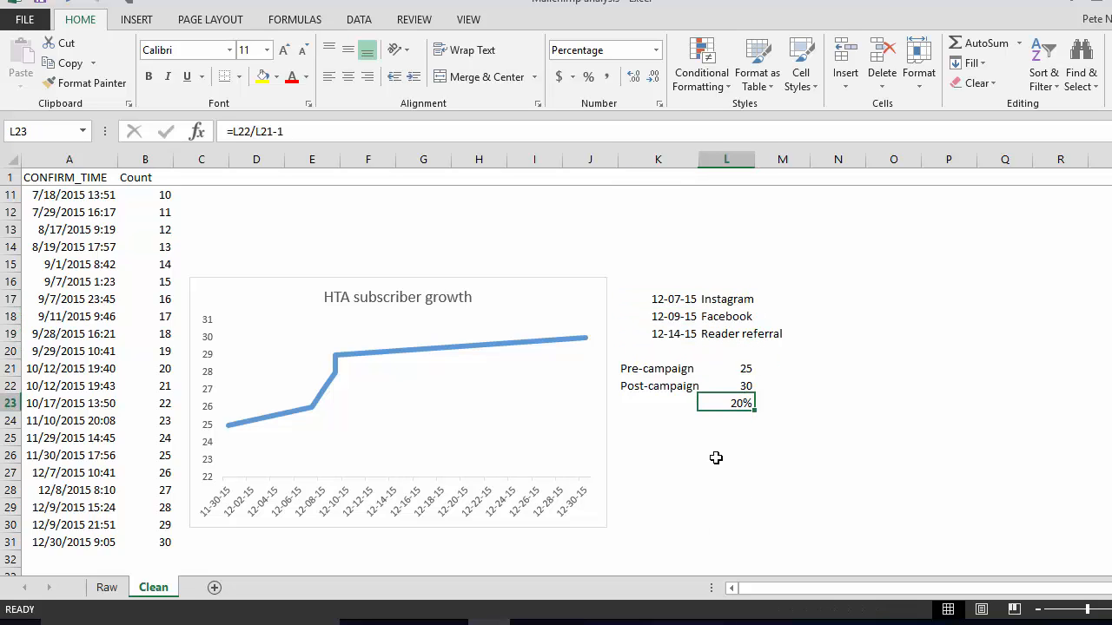
double_click(718, 400)
key("Return")
key("Return")
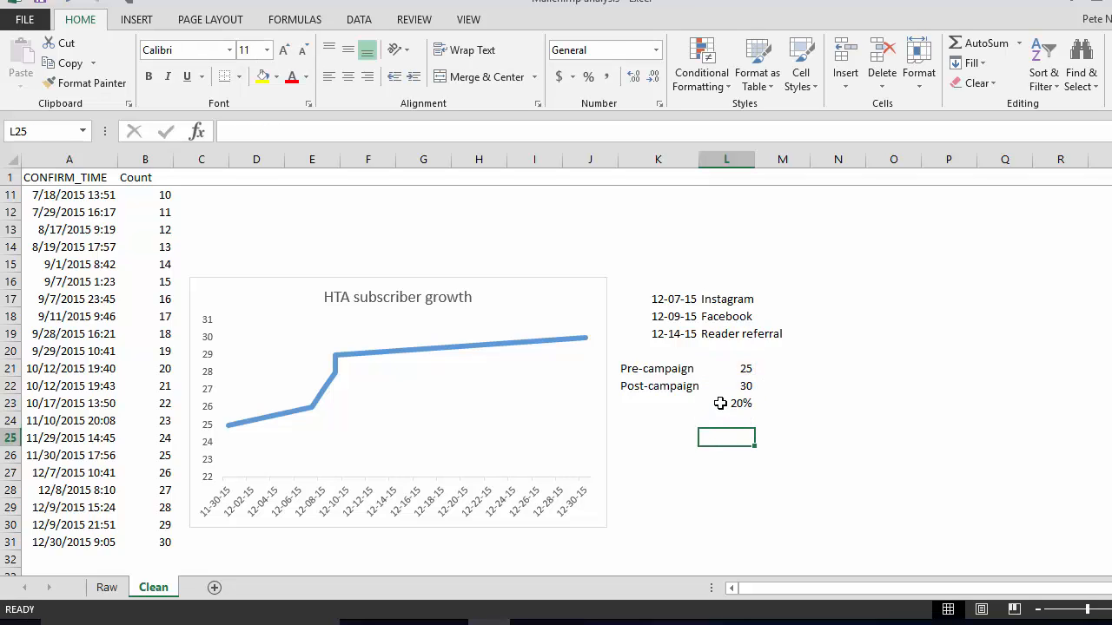
left_click(720, 403)
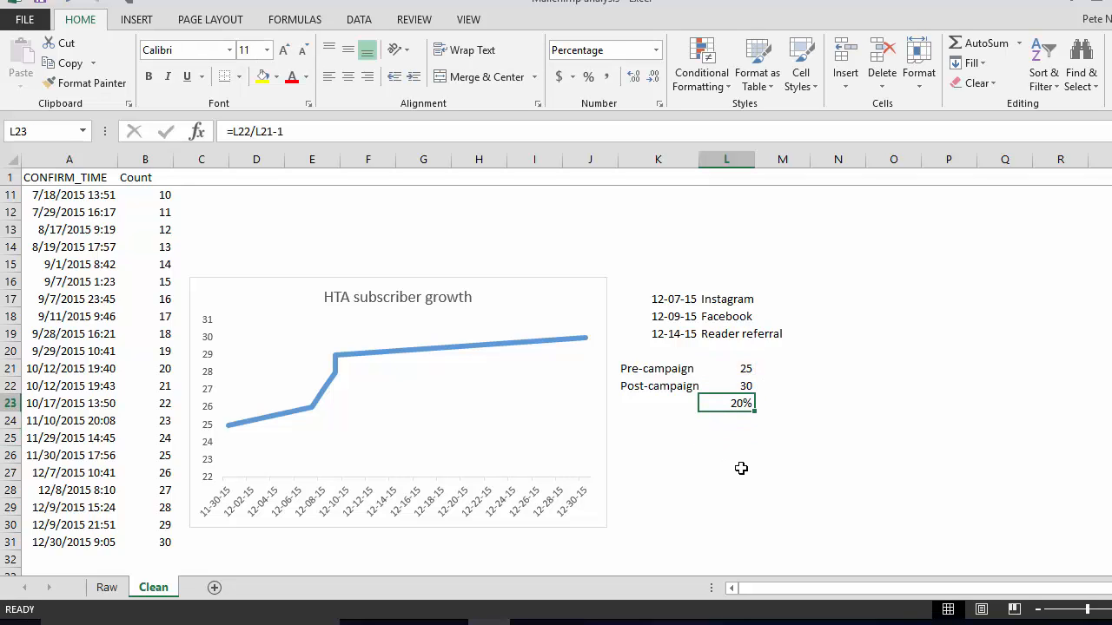